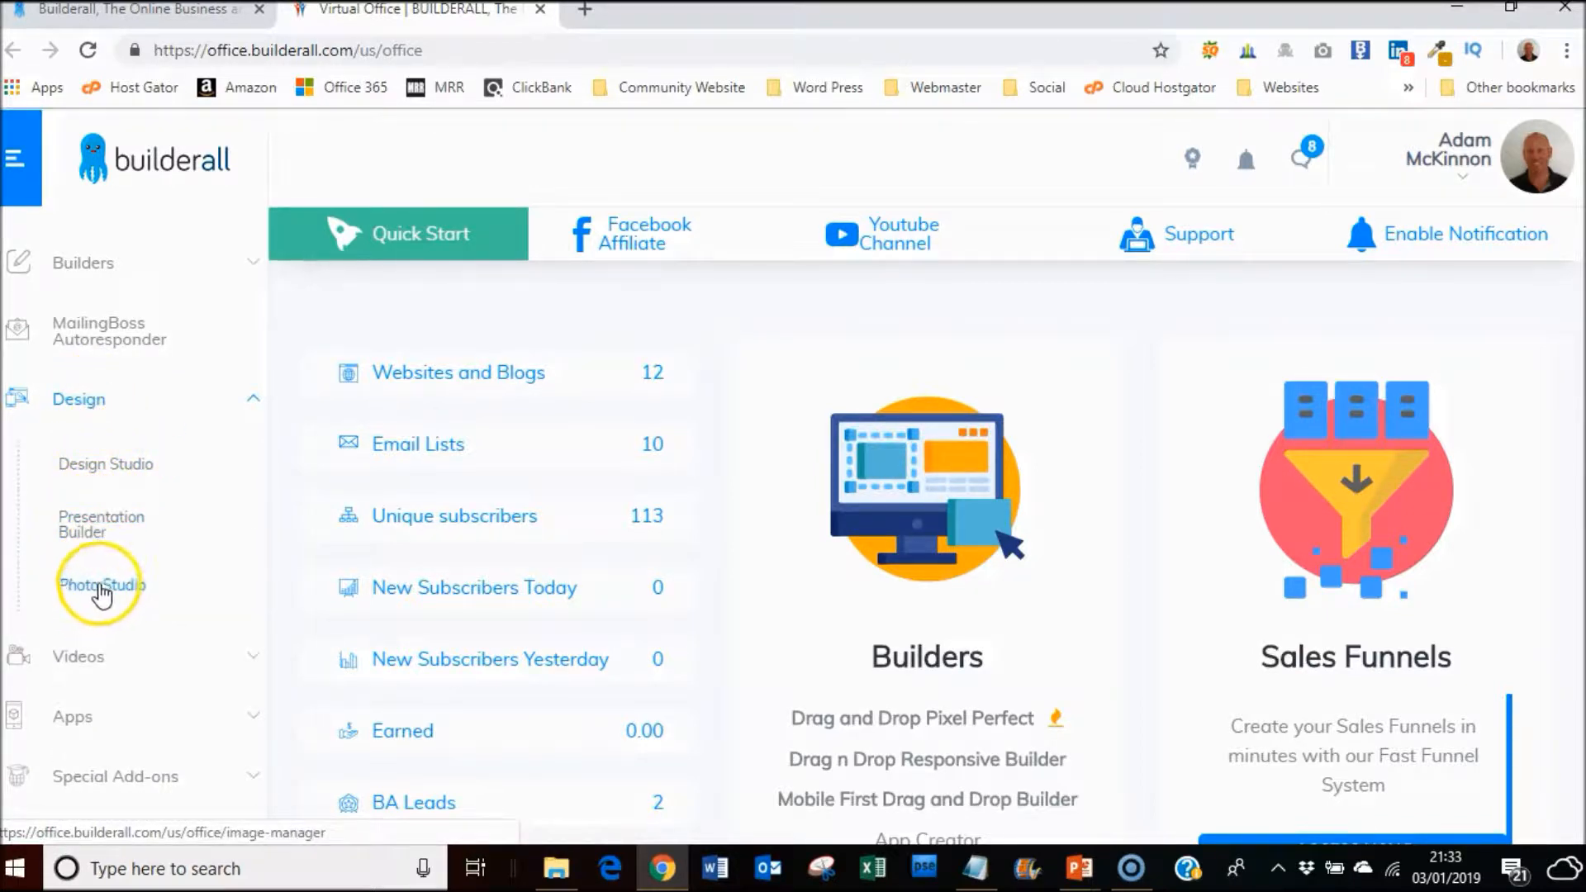
Step: Open Design Studio and preview the Piccadilly Circus time-lapse video in the mockup gallery
click(115, 472)
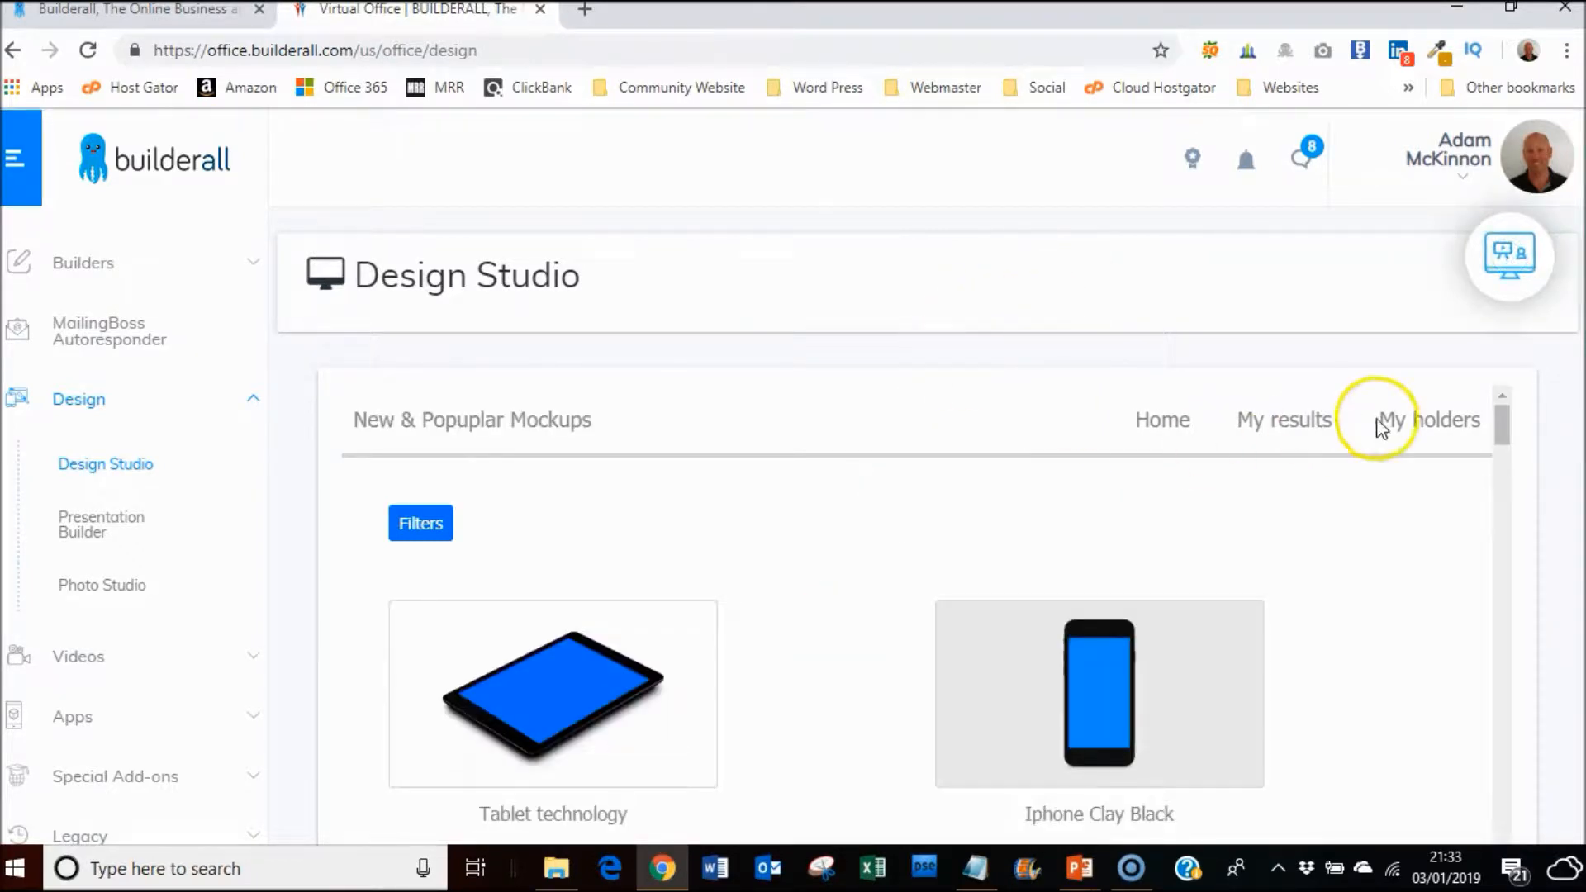
drag(1507, 423, 1507, 433)
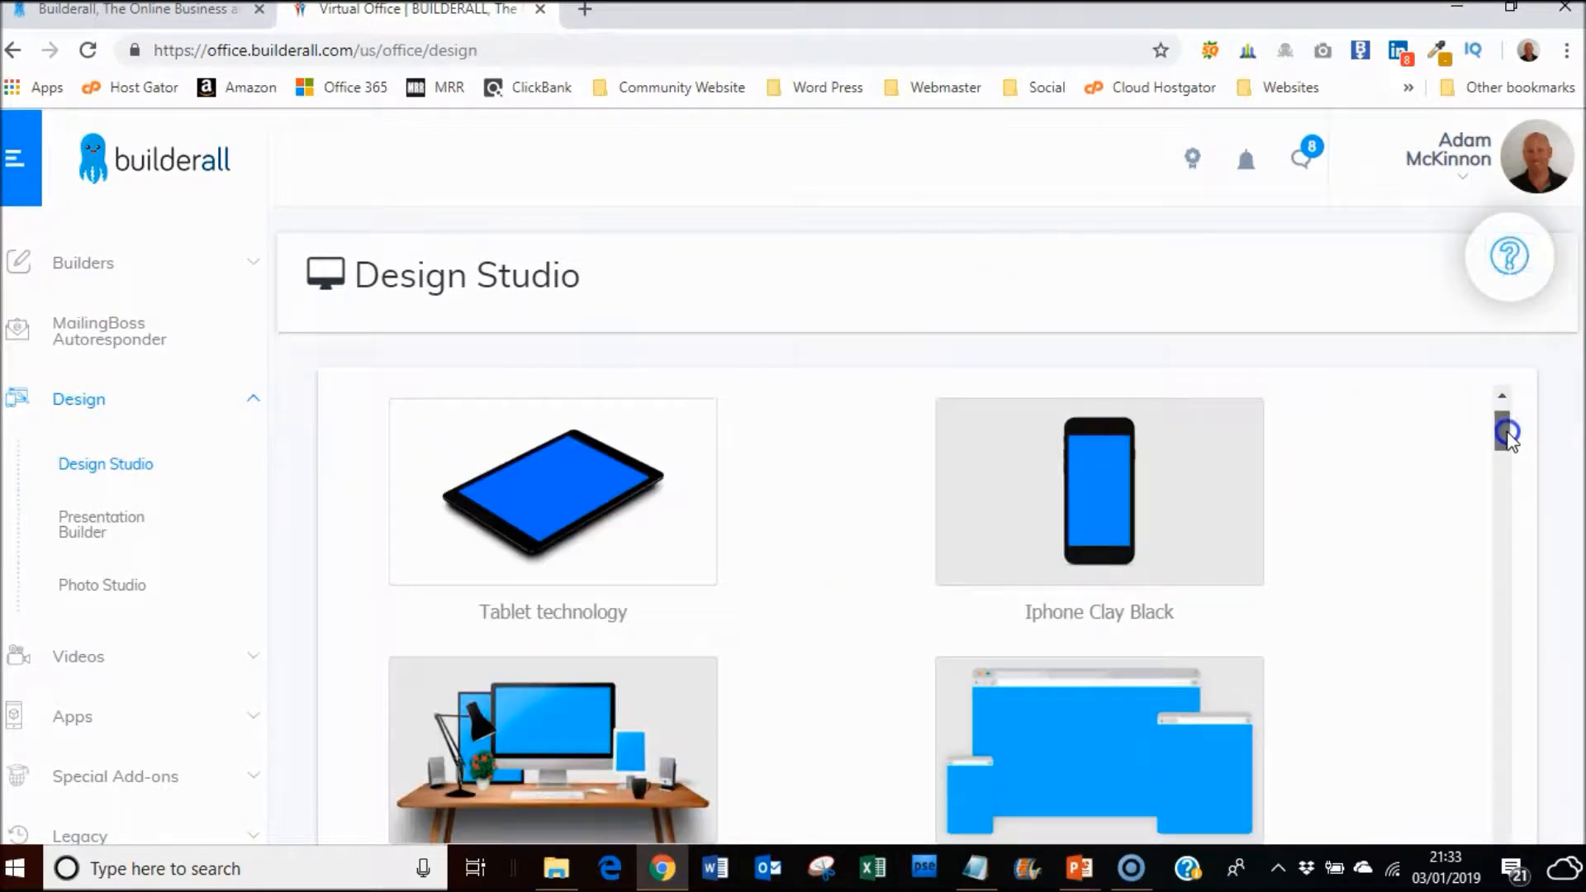
scroll(1094, 596, down, 3)
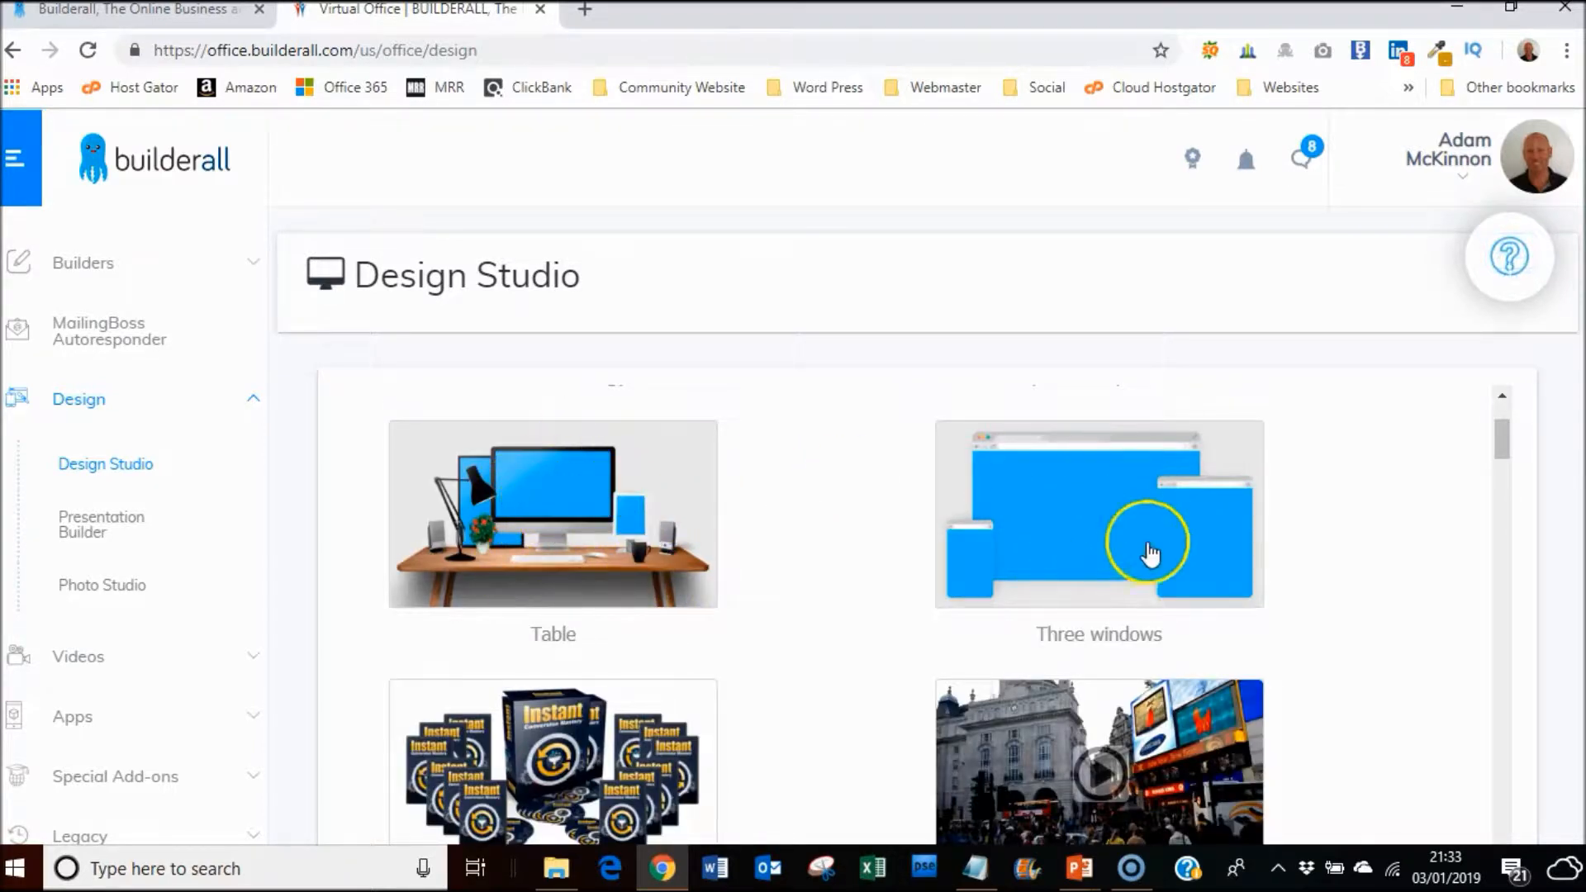
drag(1504, 438, 1504, 450)
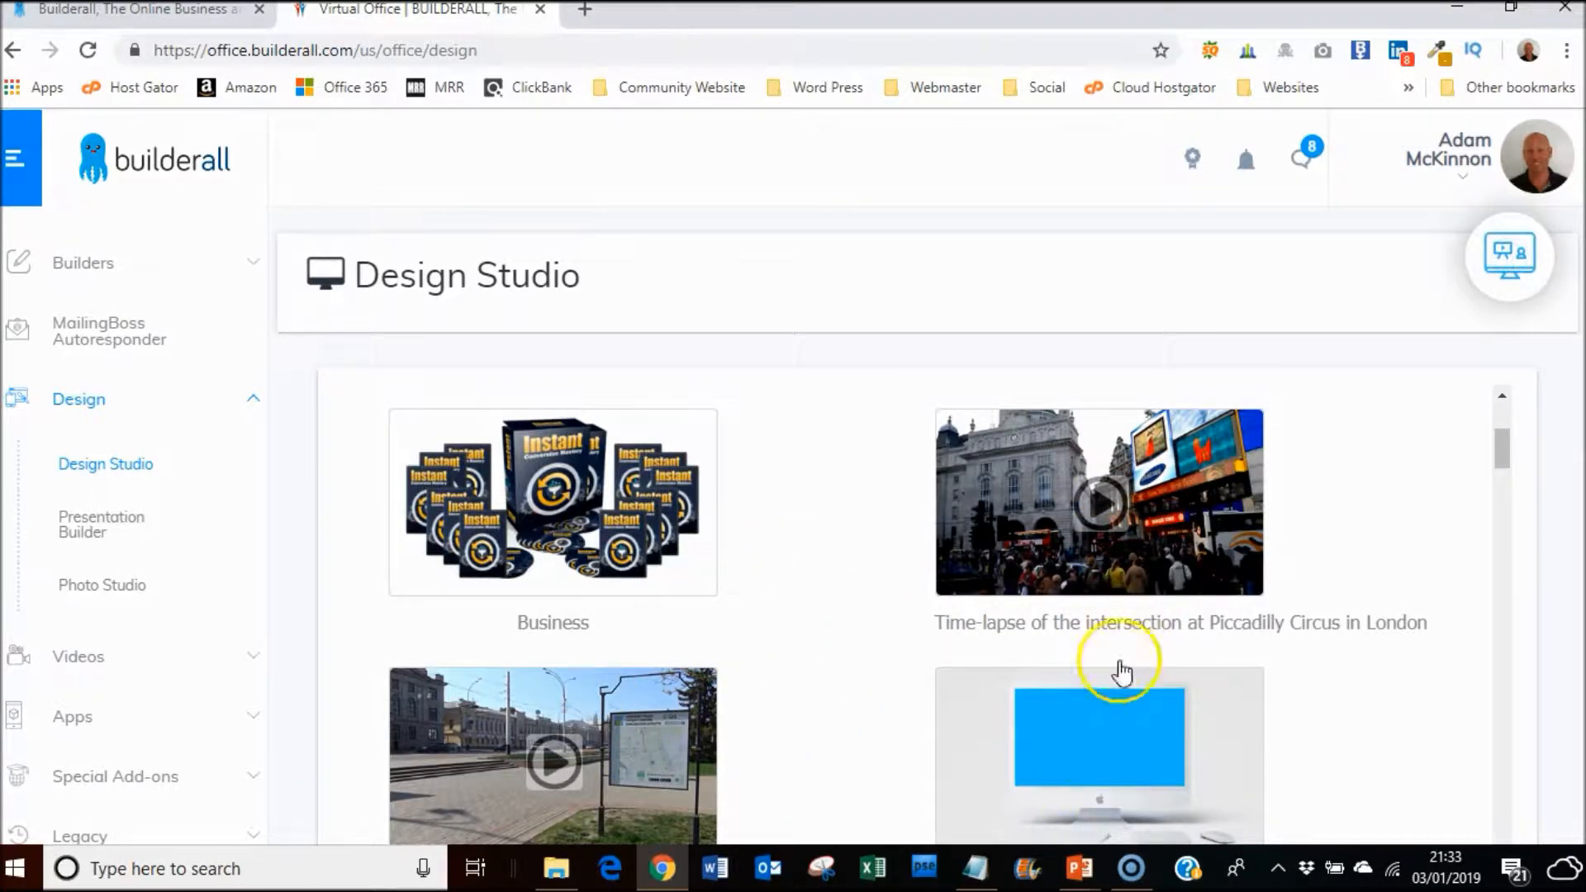
click(1094, 531)
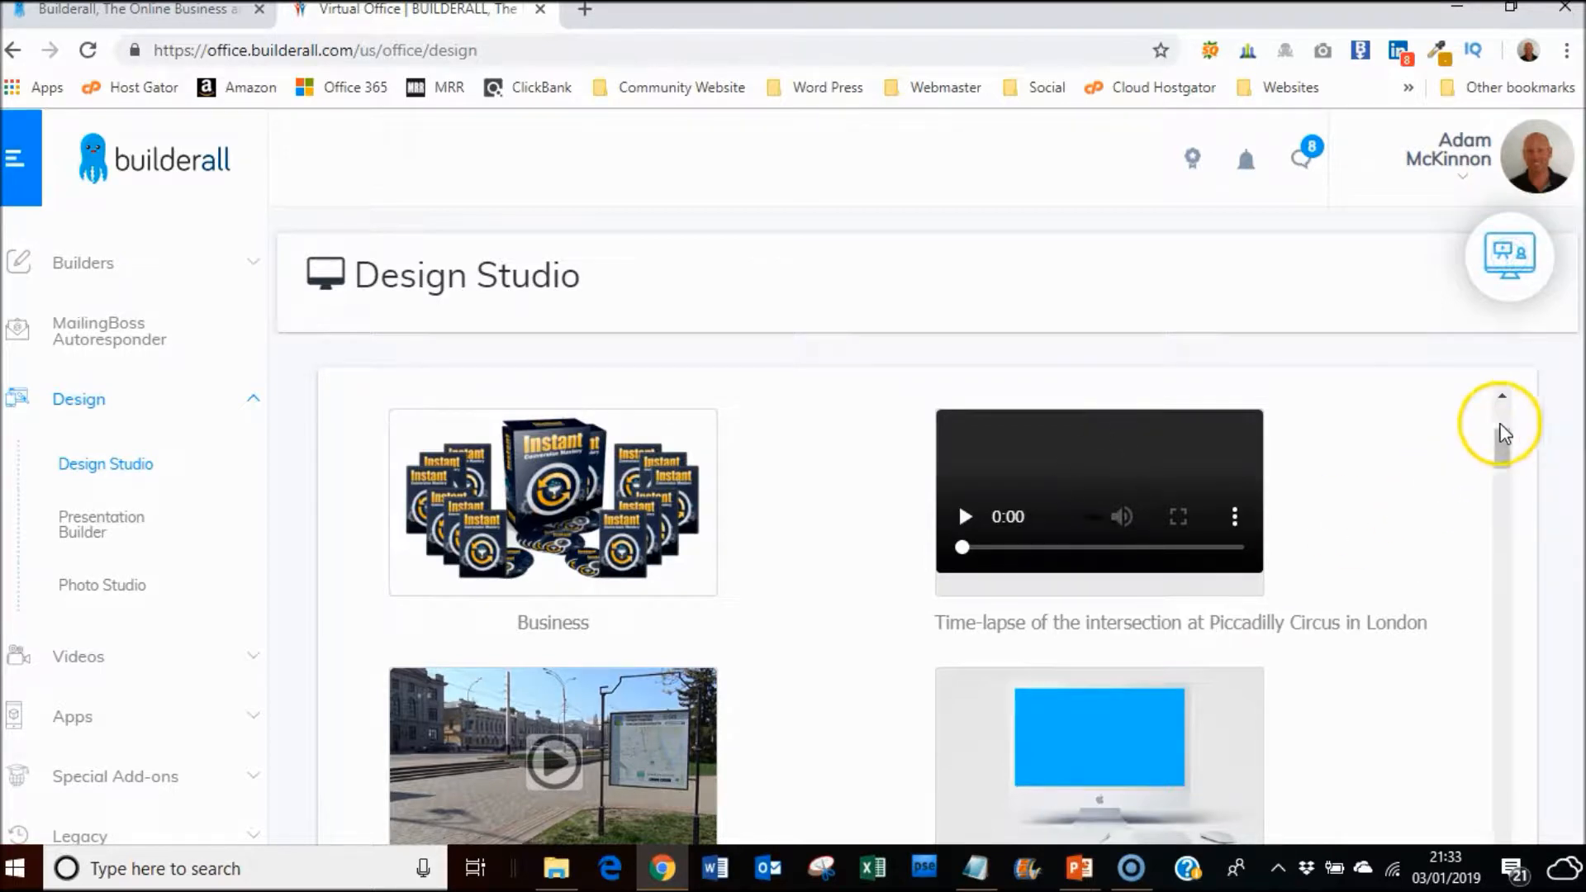
drag(1504, 443, 1503, 442)
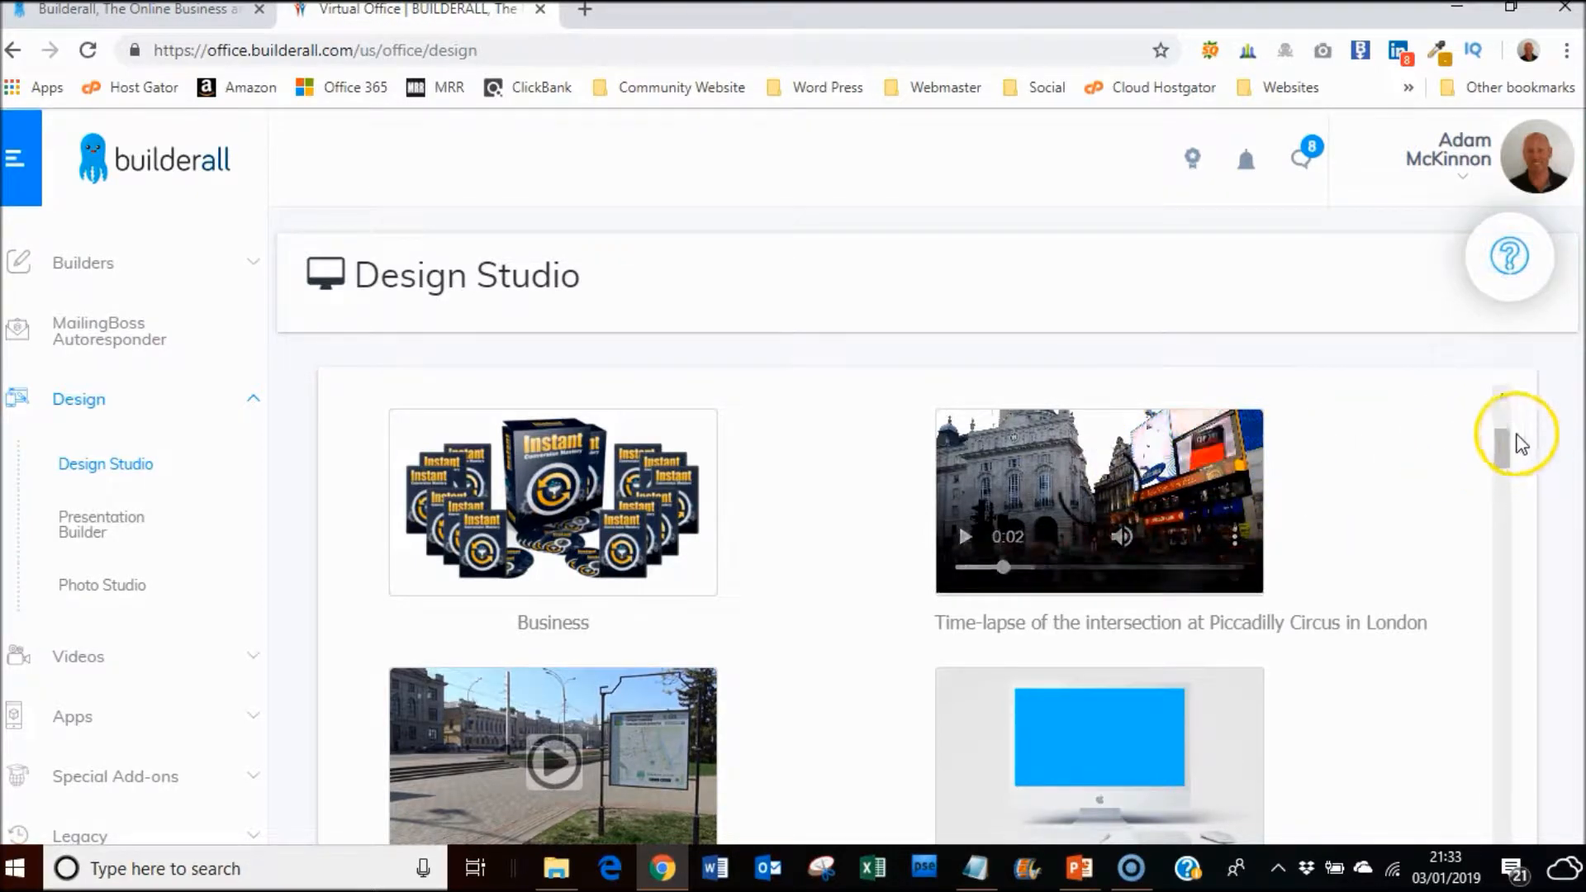
Step: Browse the screen, box, book cover and sign mockups and open the Flying layout mockup
scroll(1504, 453, down, 3)
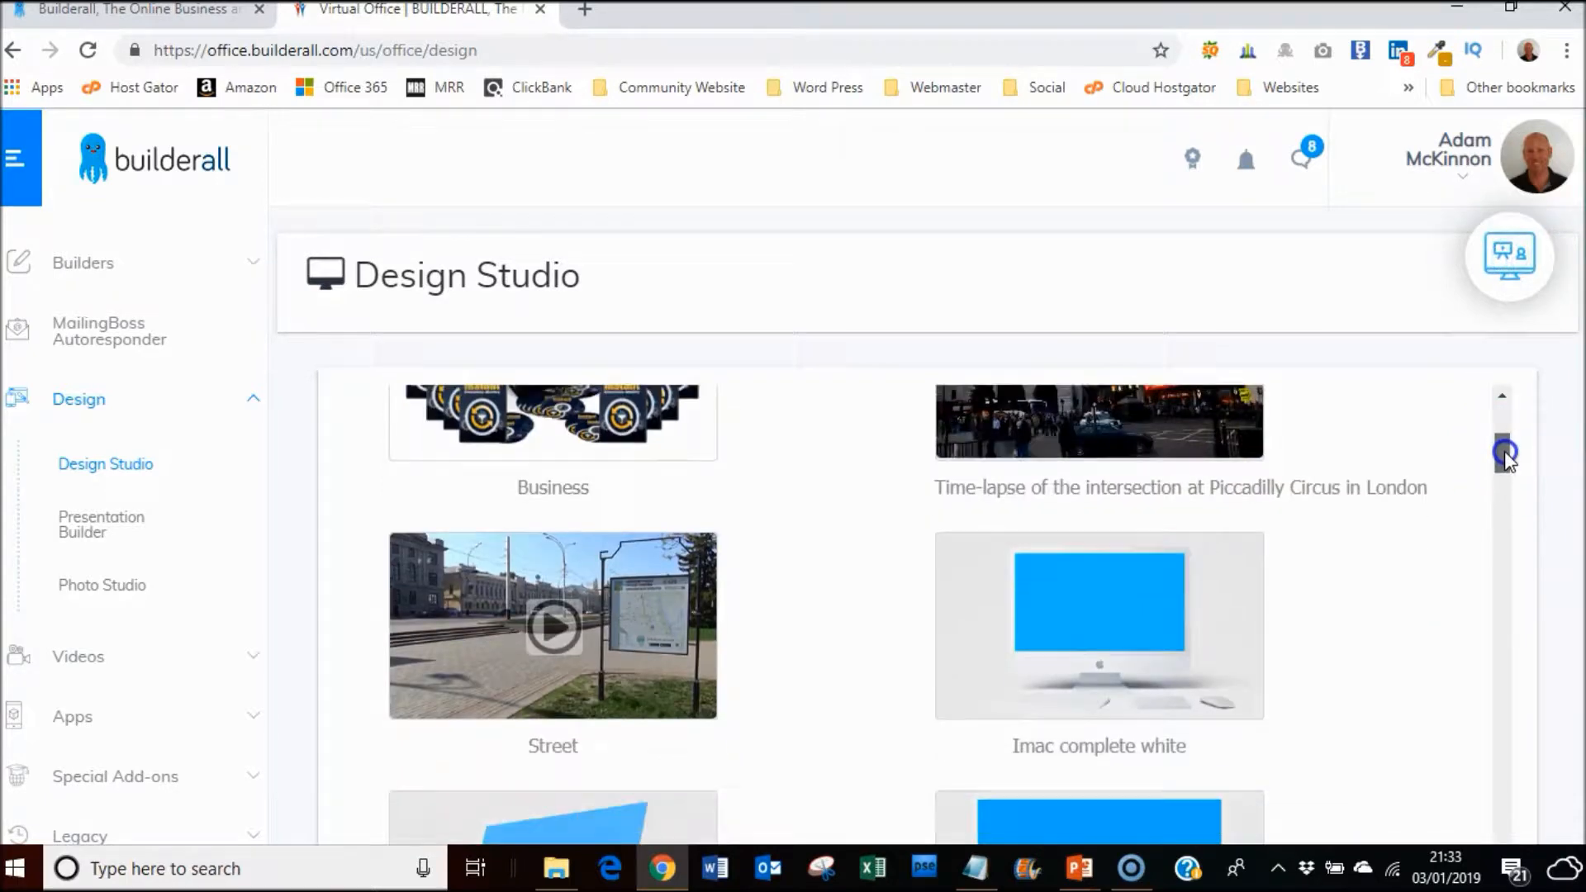
scroll(1507, 460, down, 1)
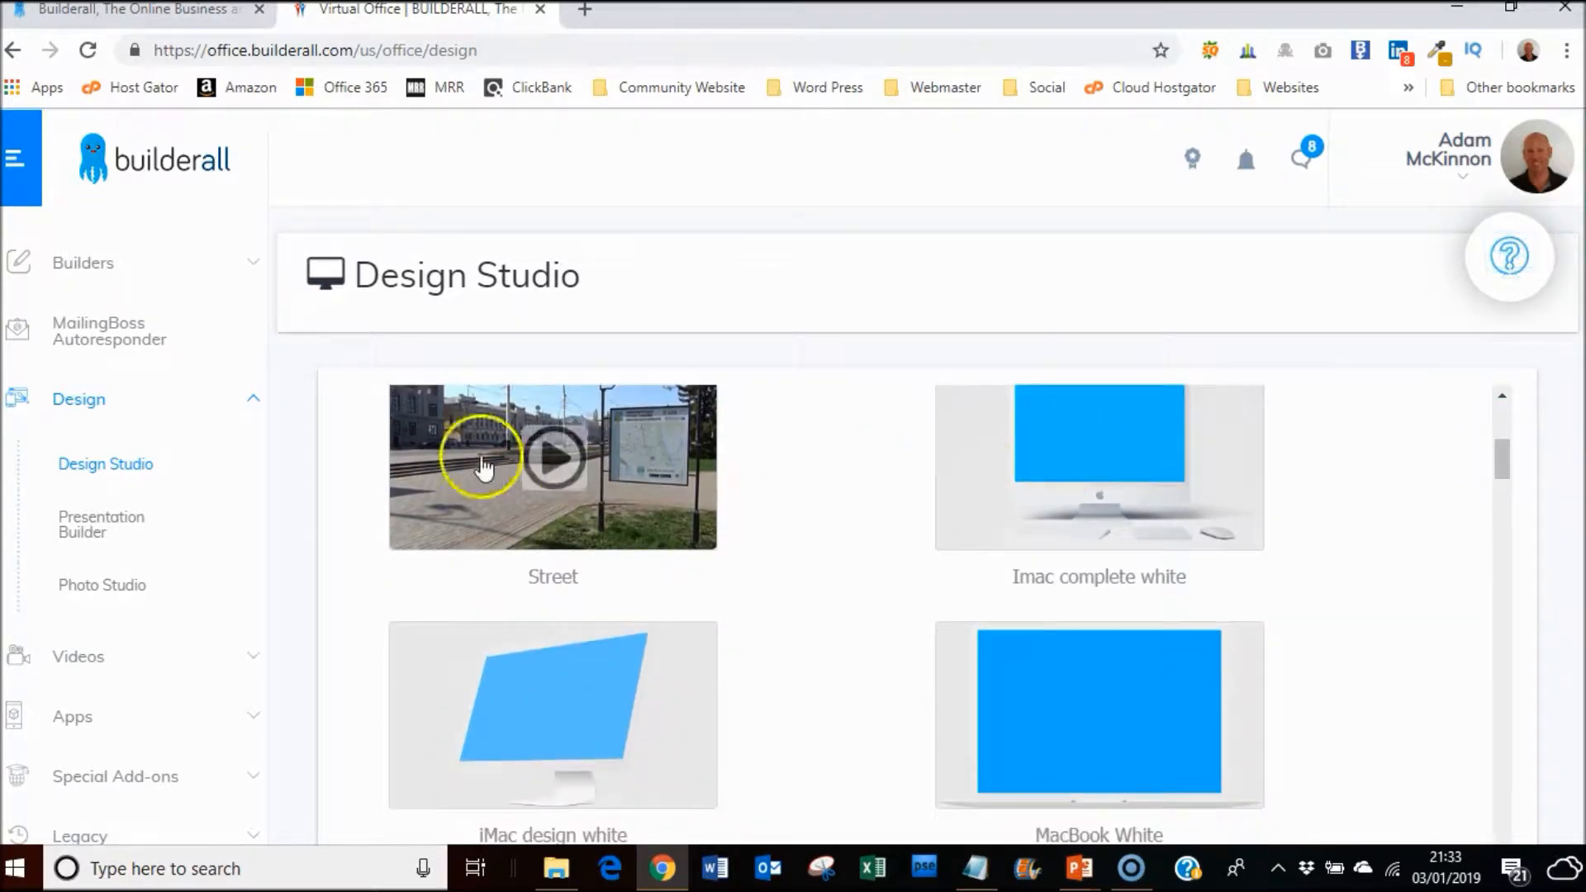
drag(1504, 452, 1512, 560)
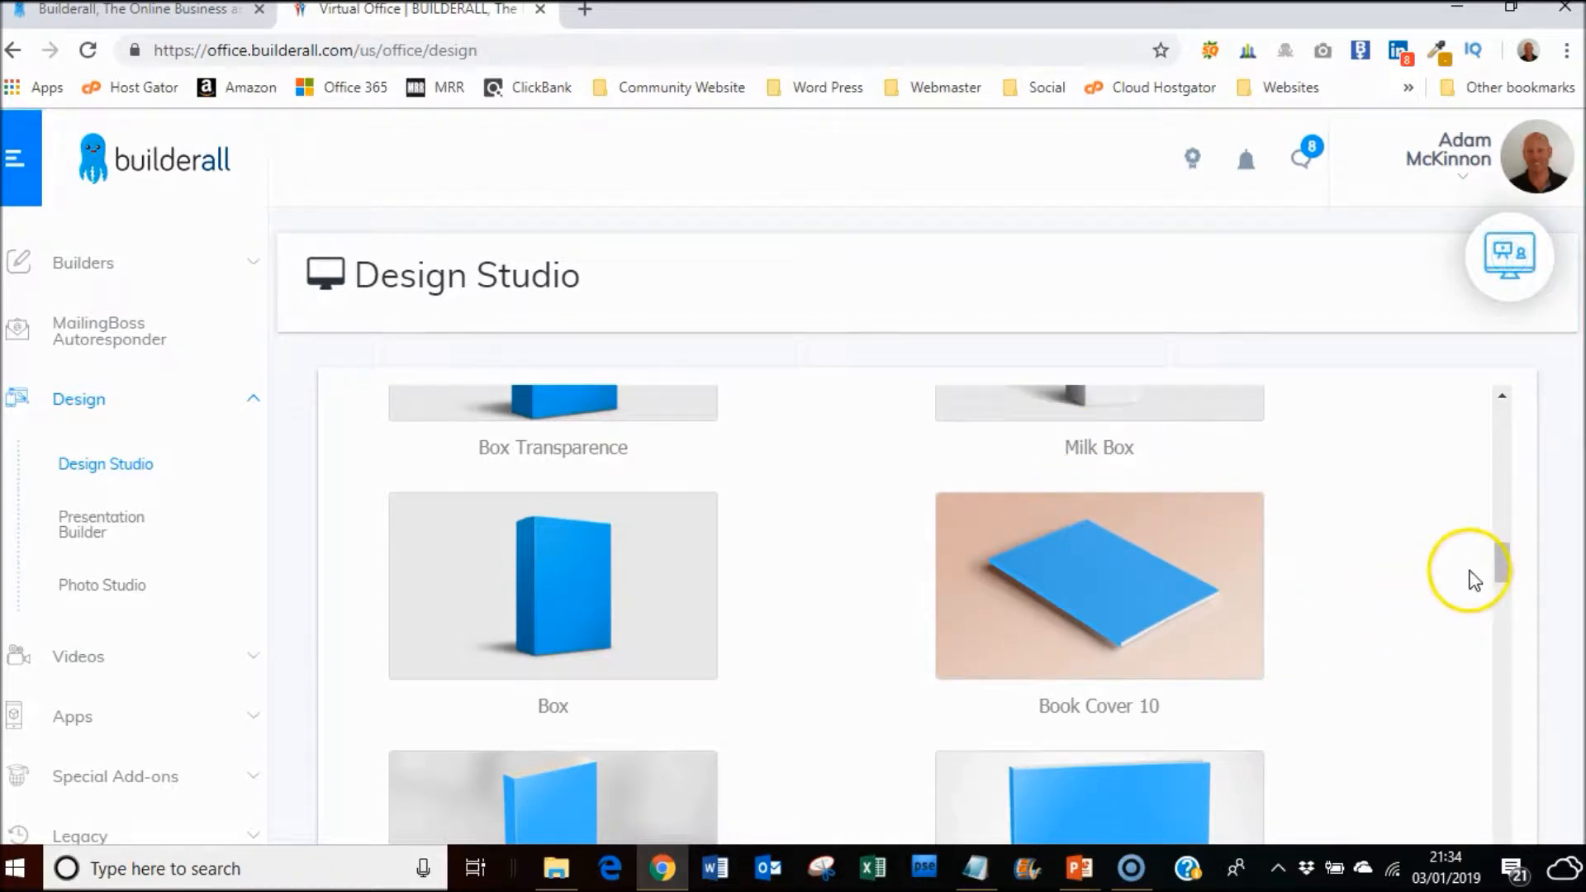
drag(1503, 557, 1503, 572)
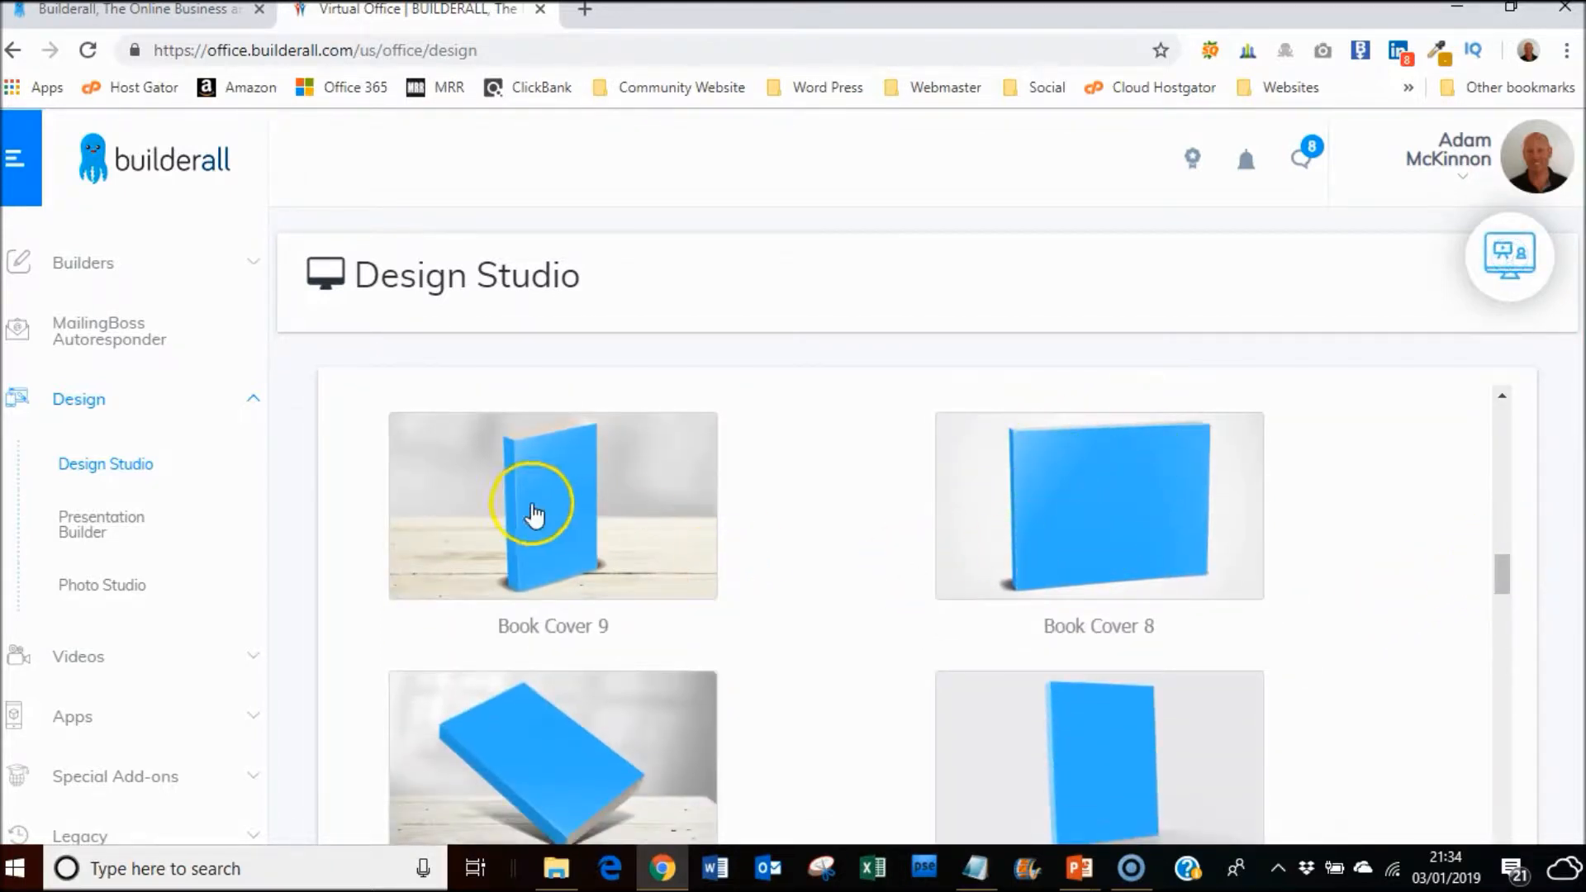
drag(1507, 568, 1500, 664)
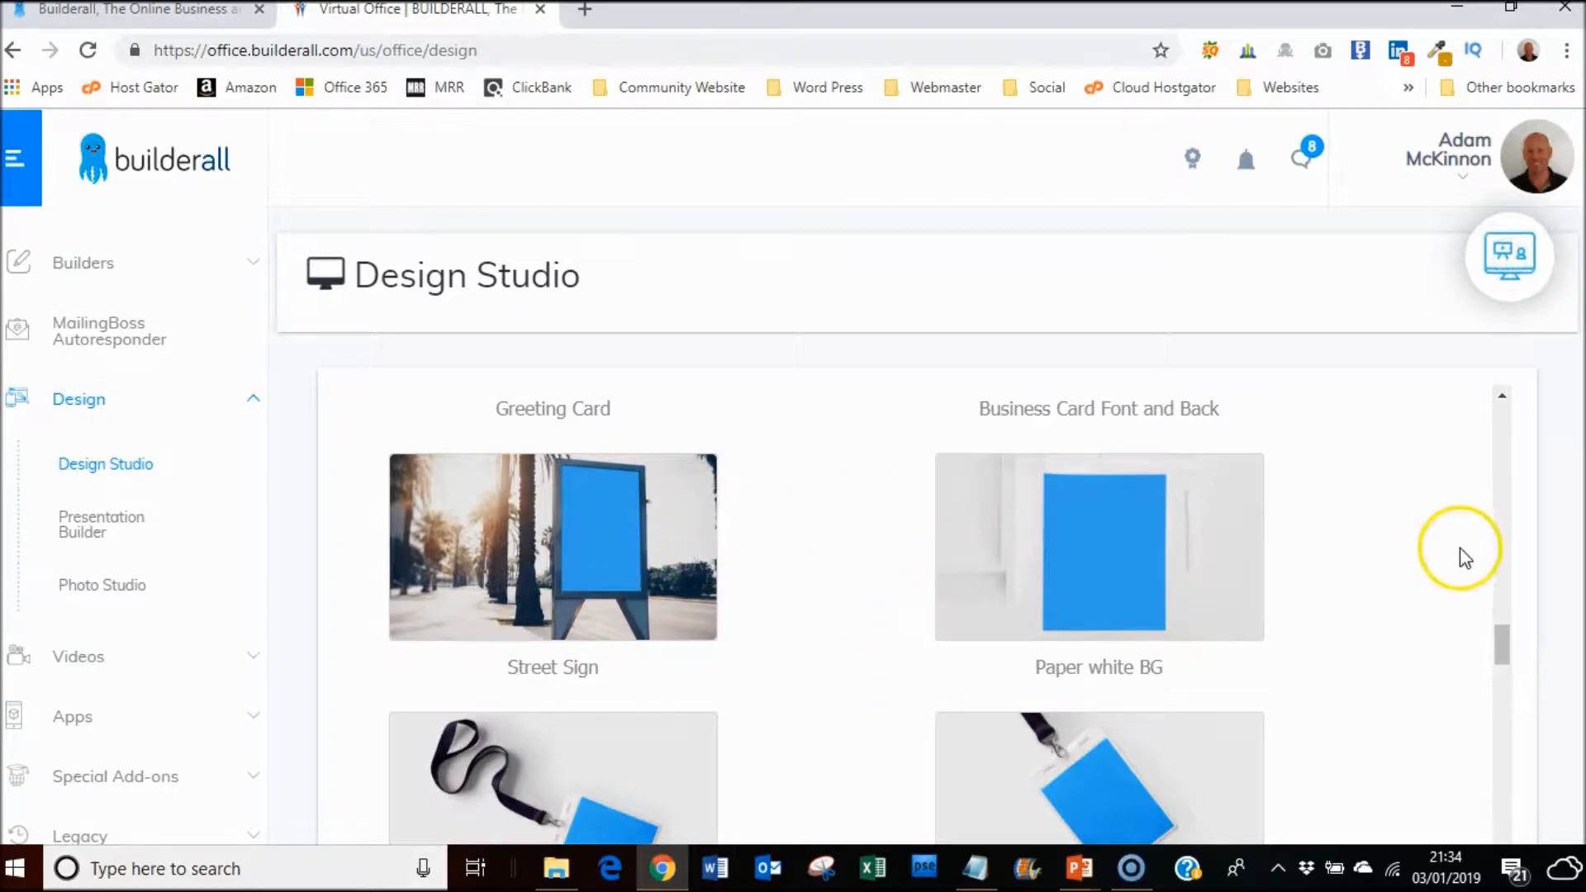
drag(1498, 636, 1508, 682)
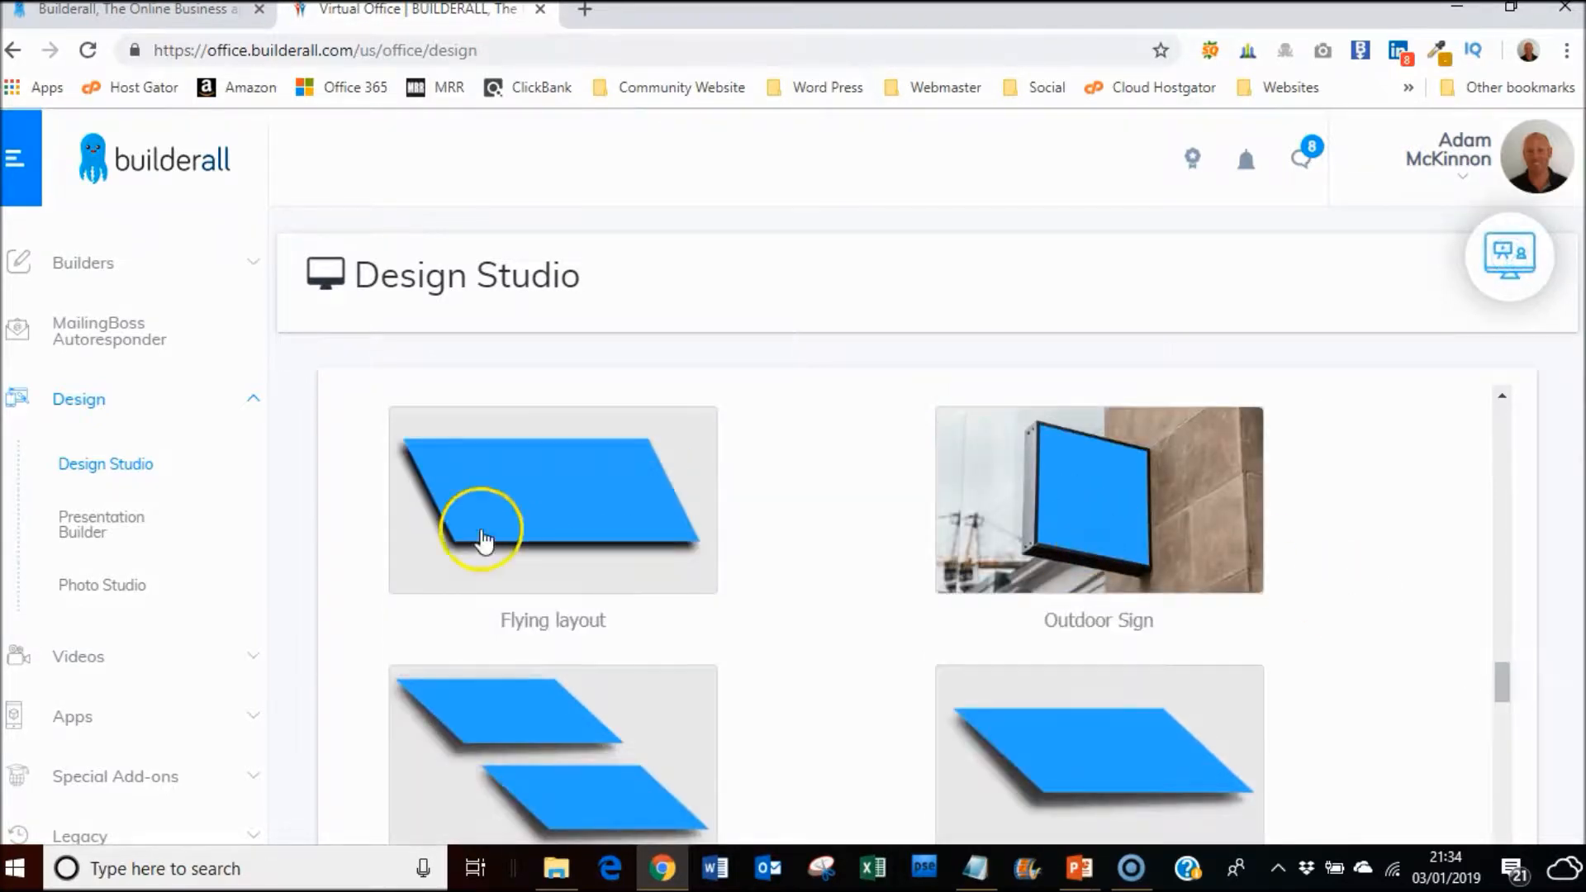
click(538, 550)
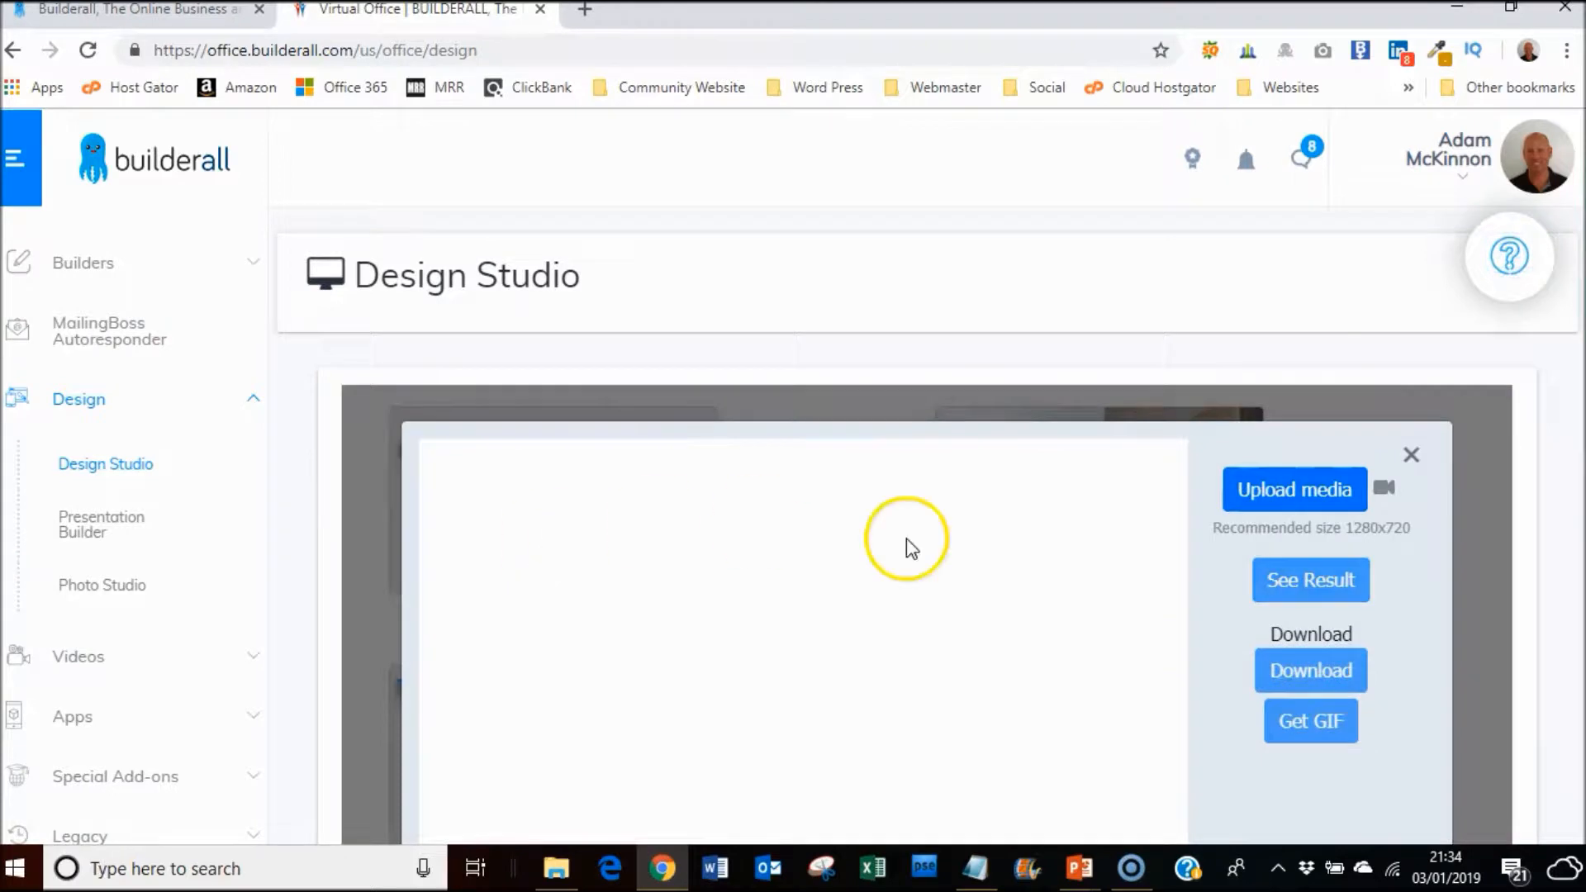
Step: Upload Join Legendary Marketer For Free.png from Downloads as the Flying layout mockup's media
scroll(908, 496, down, 4)
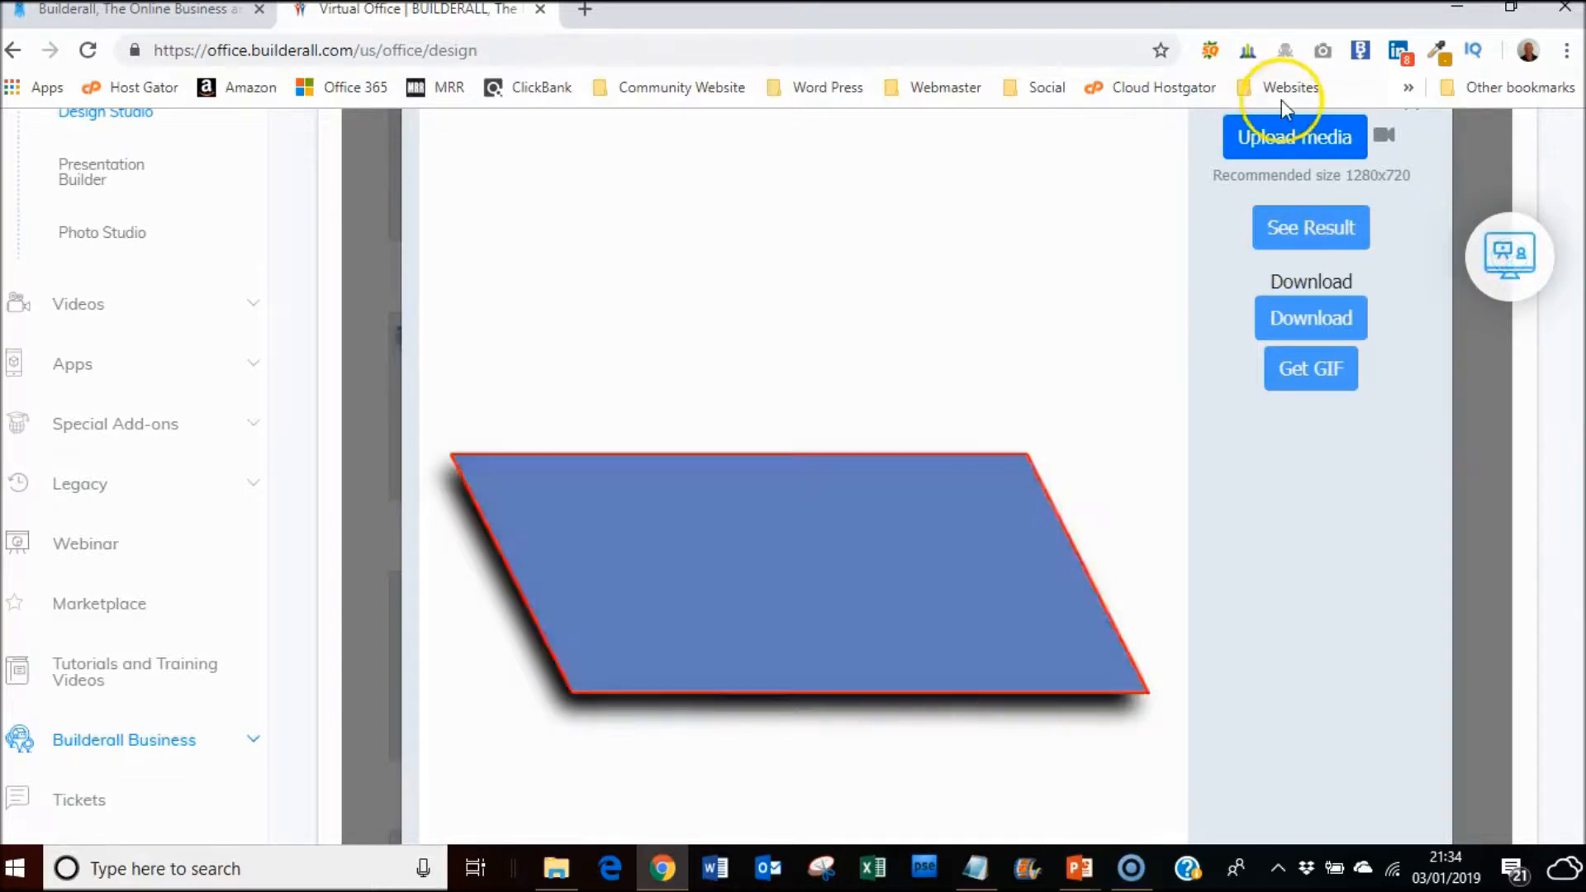
click(1310, 137)
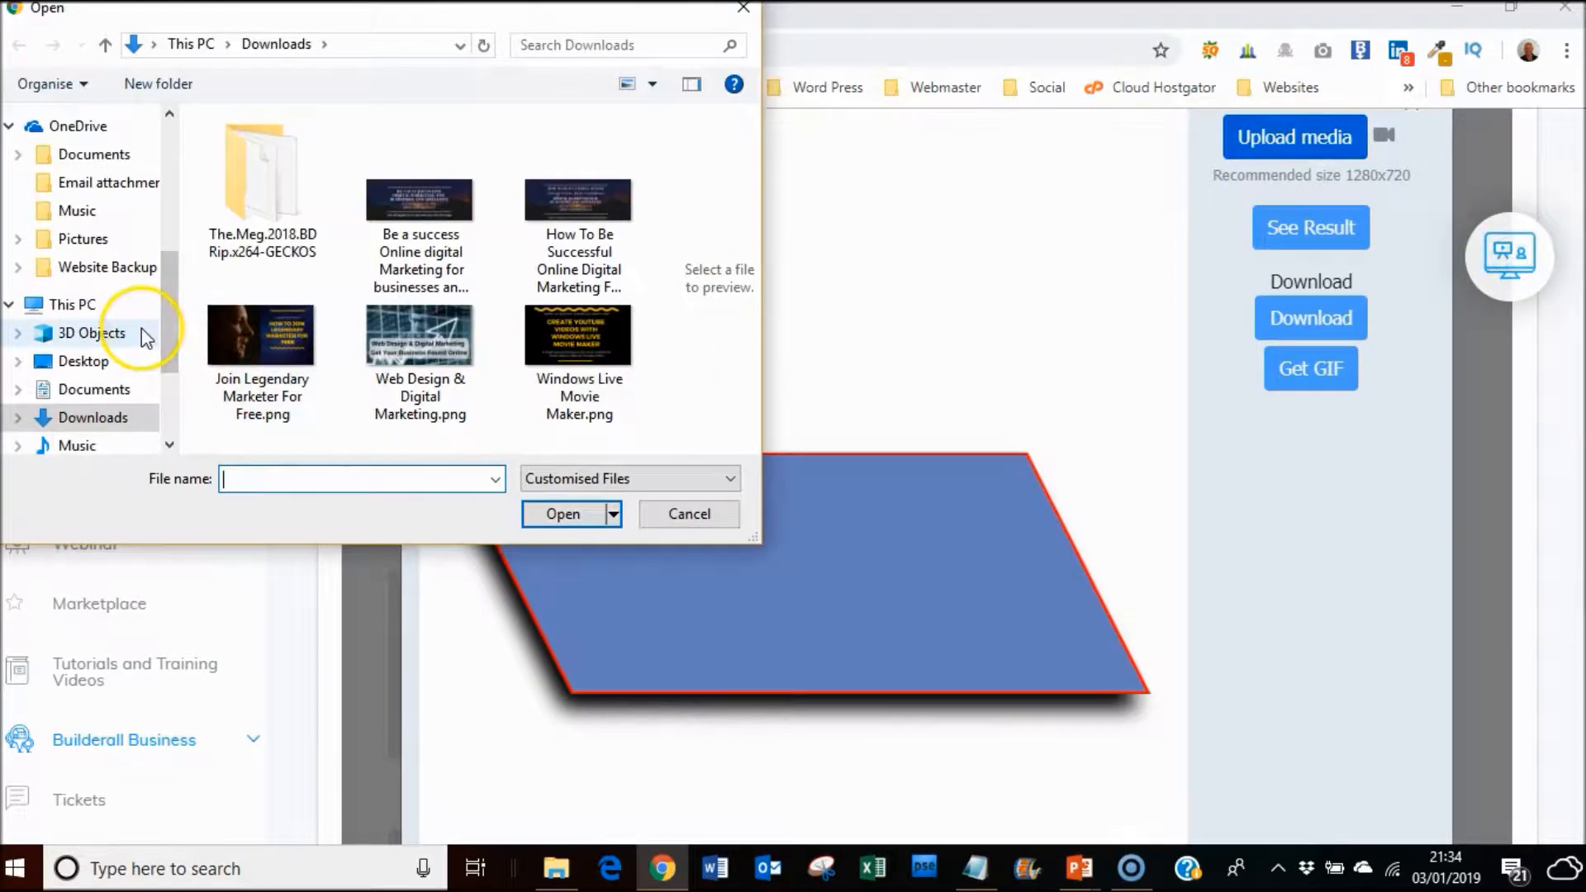
click(270, 337)
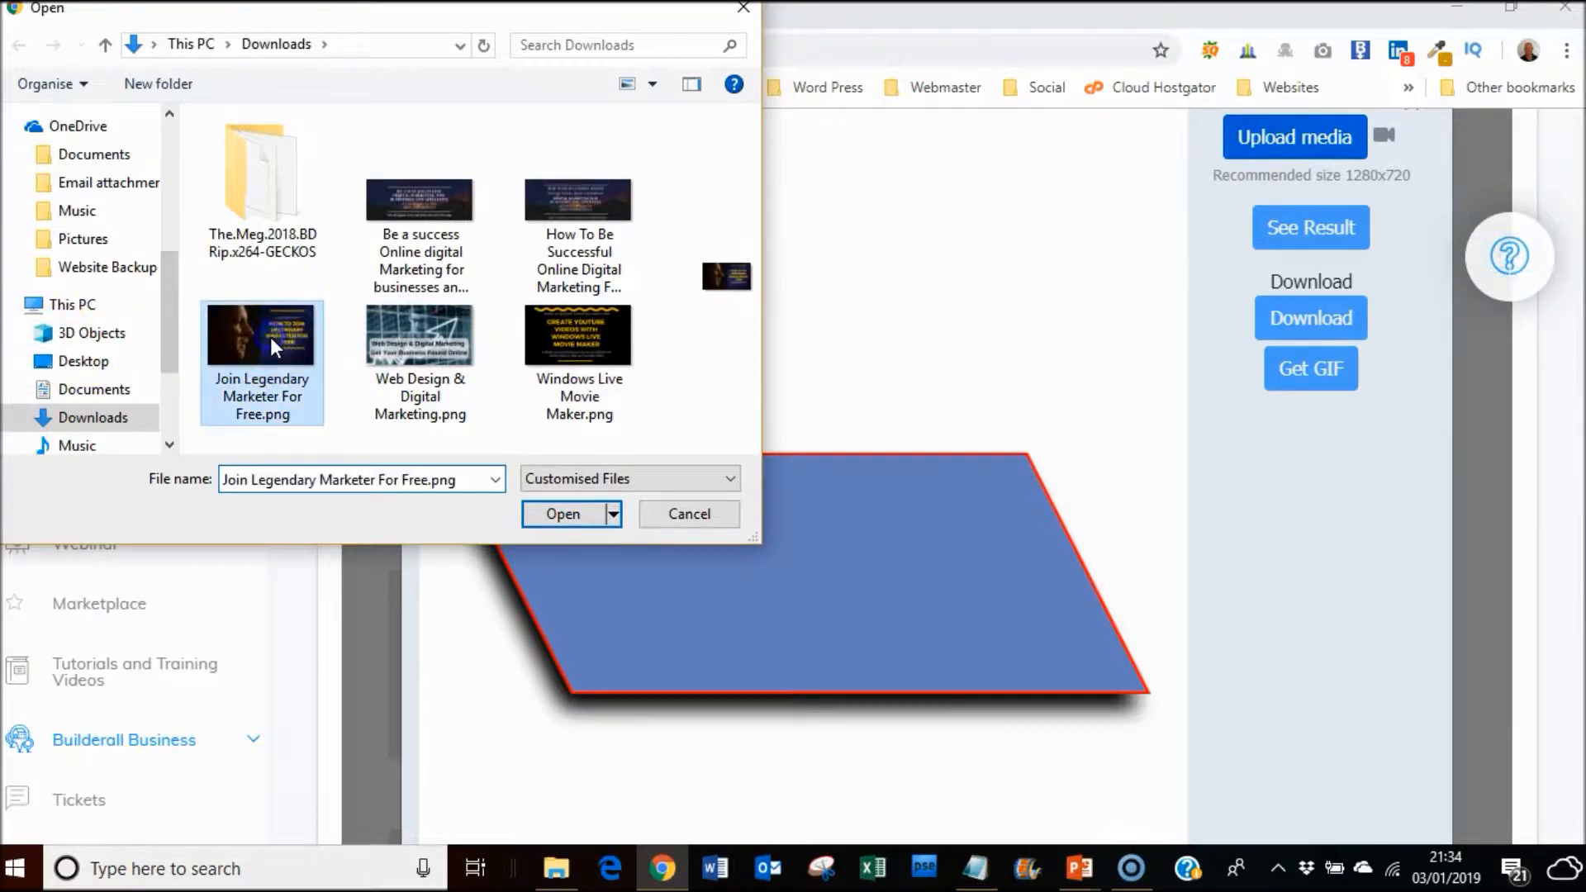
click(563, 513)
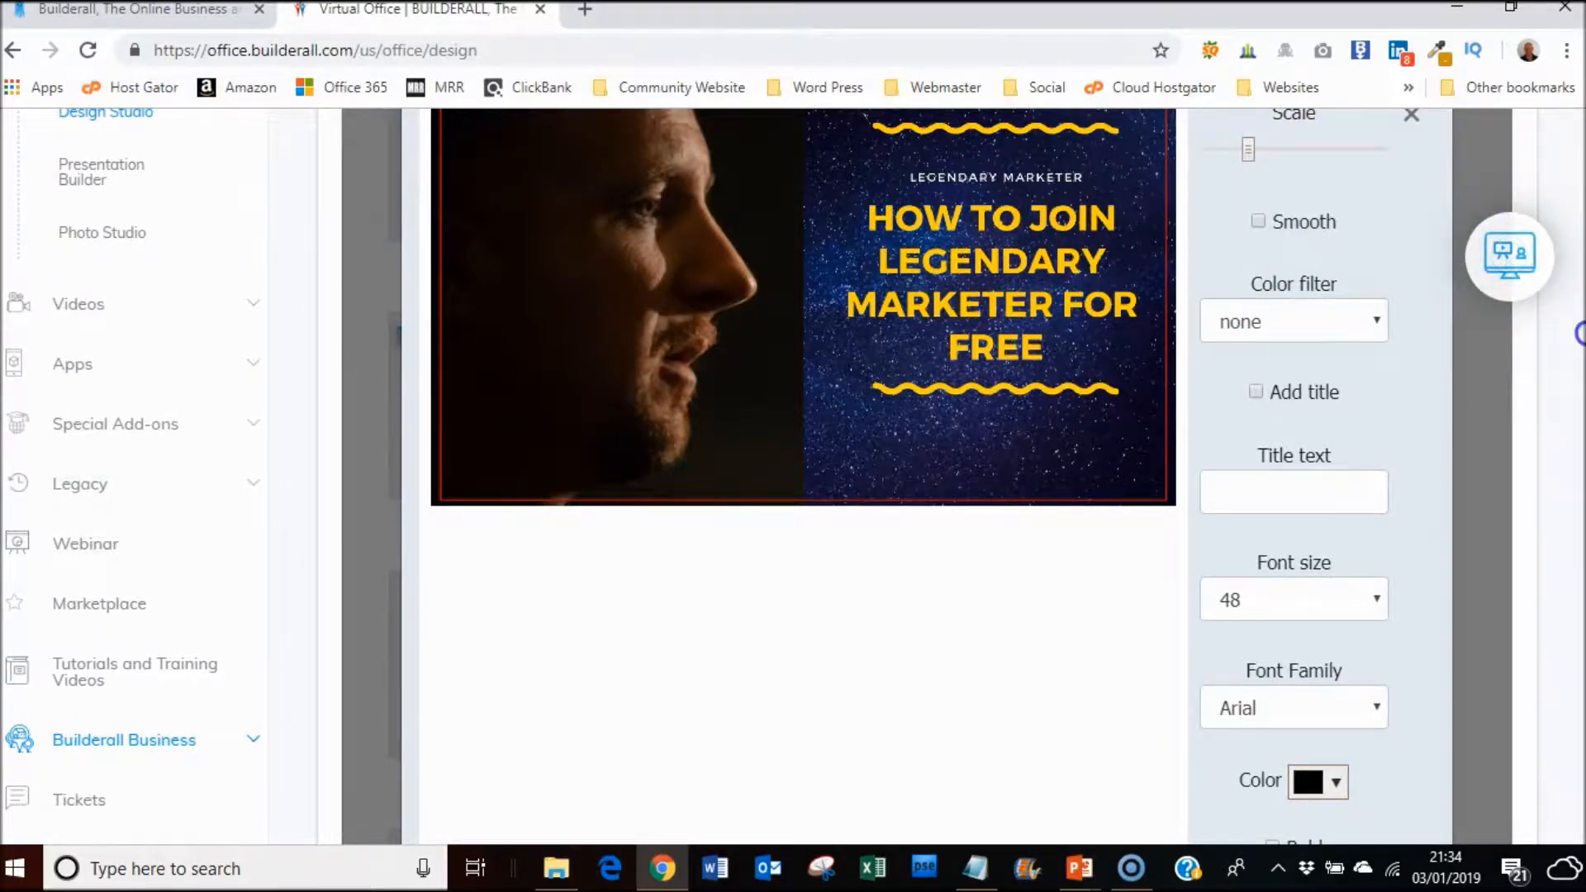
Step: Accept the uploaded image with the default scale, filter and title settings and render the mockup result
drag(1584, 332, 1584, 311)
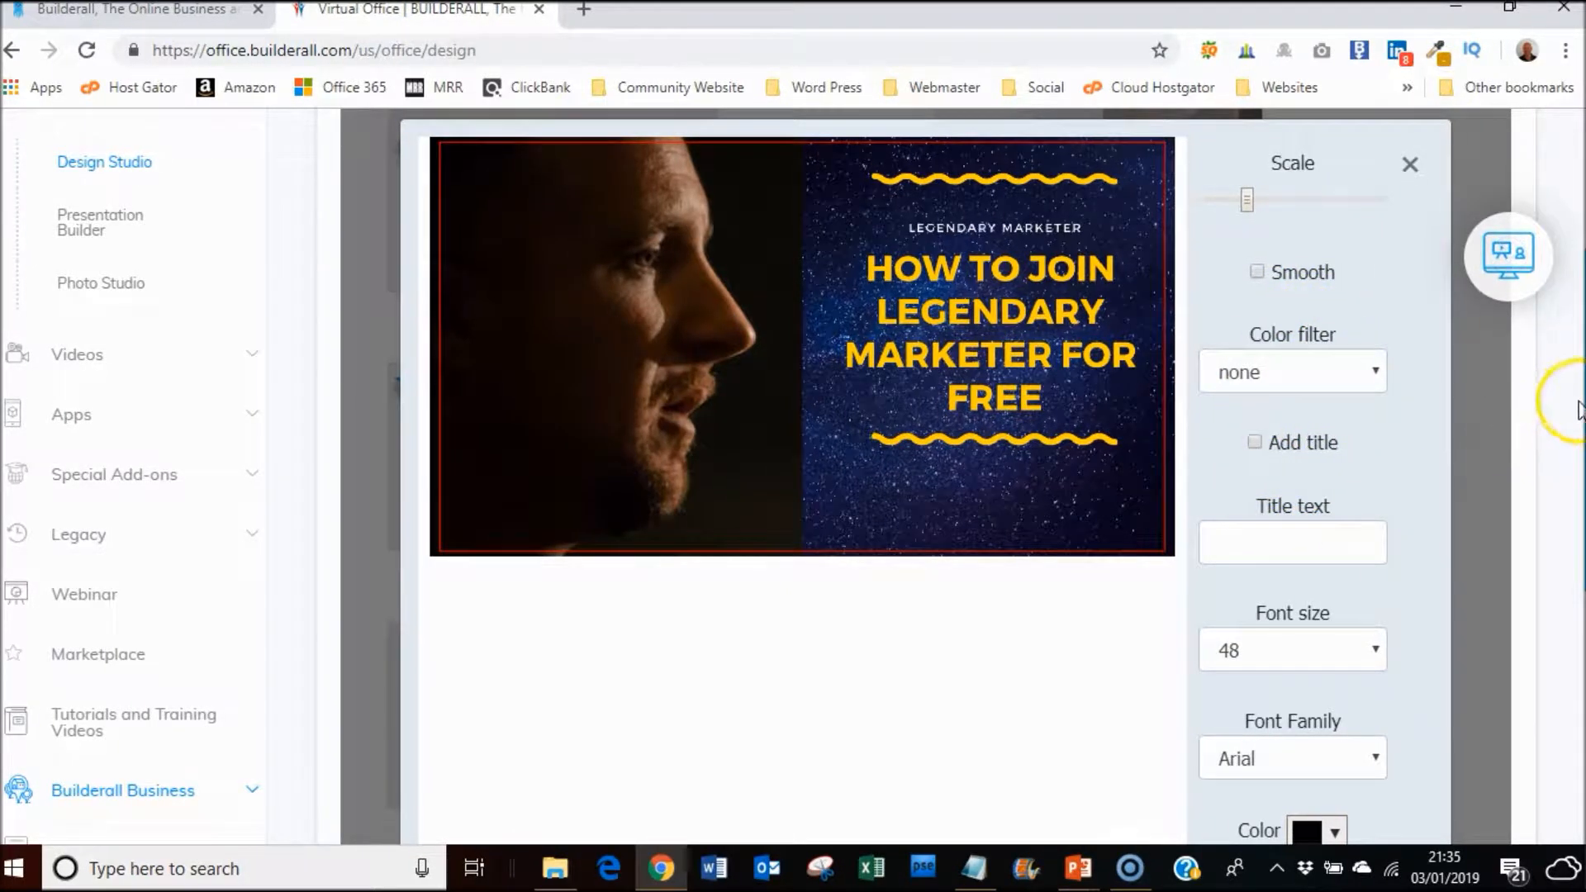
scroll(1569, 405, down, 5)
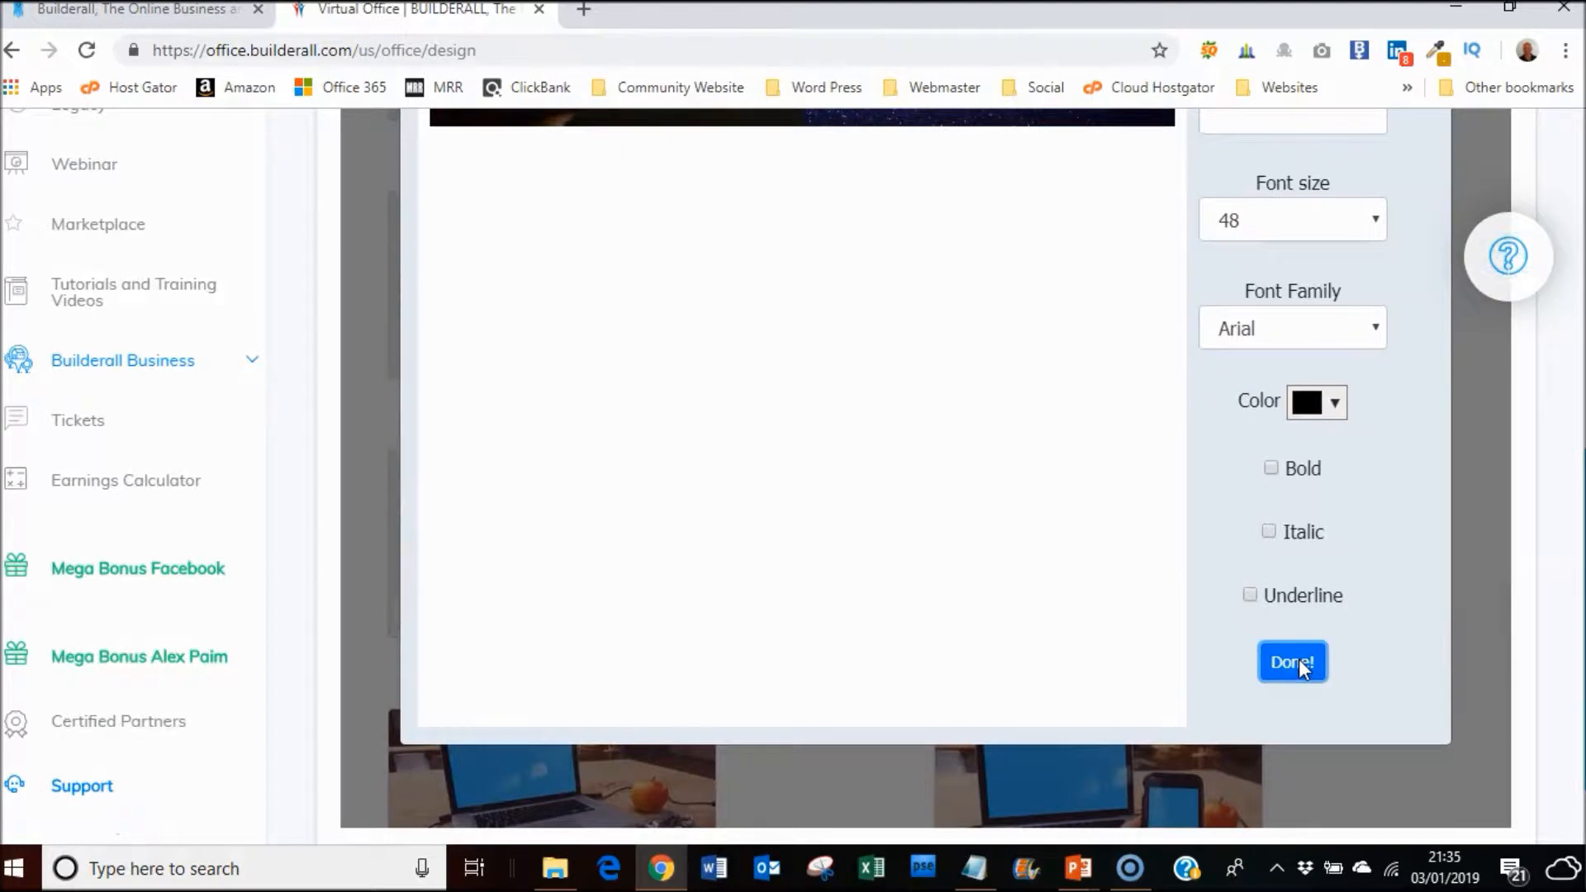
click(1298, 659)
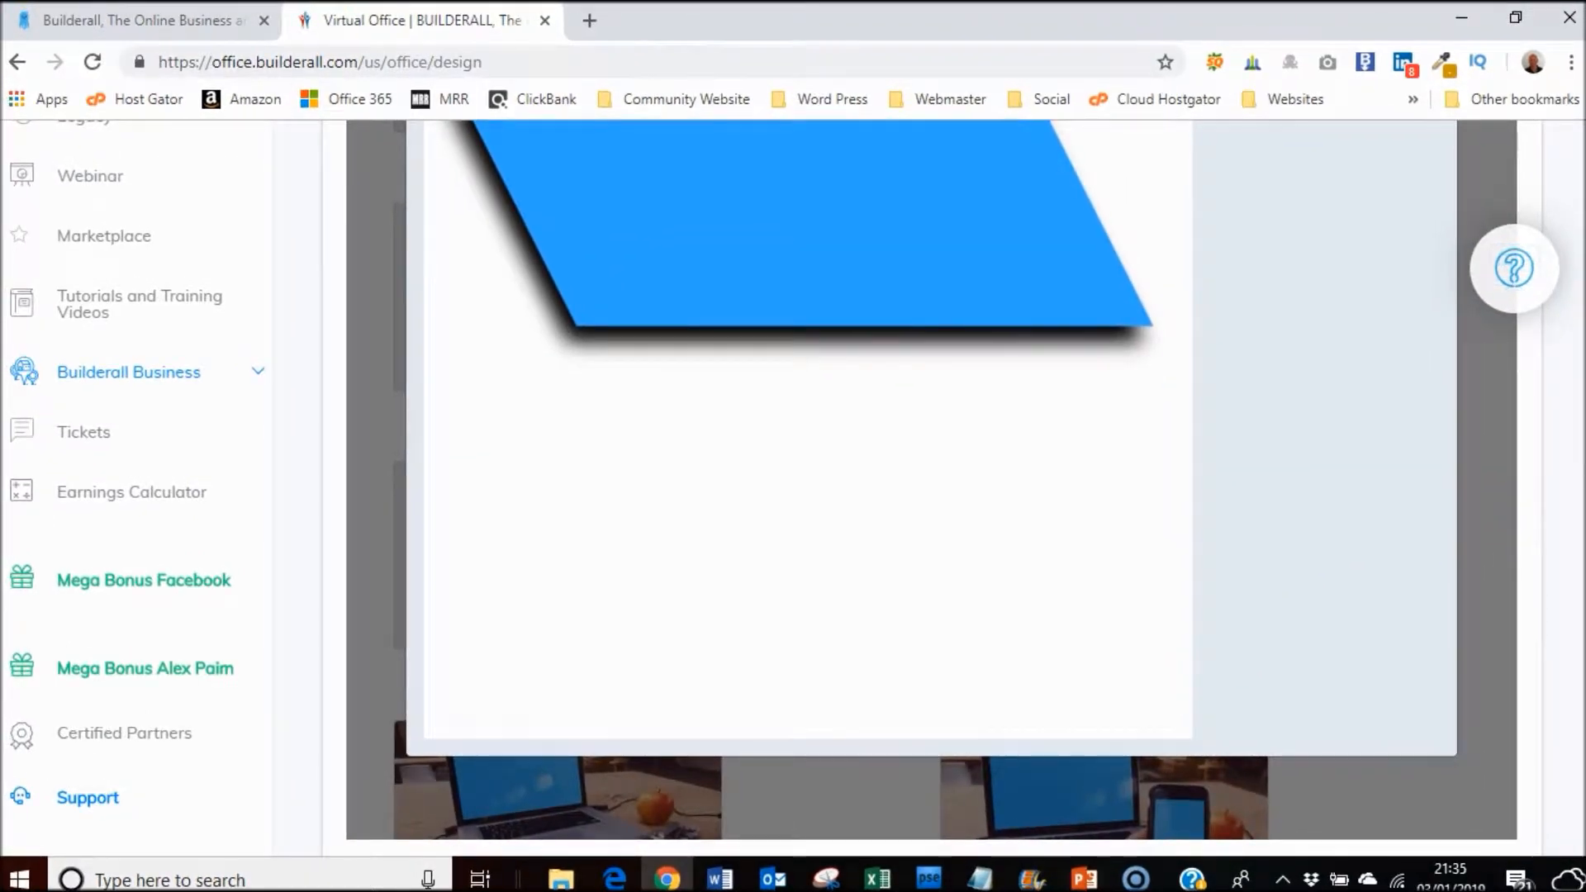
scroll(793, 487, up, 5)
scroll(1380, 159, up, 1)
click(1324, 322)
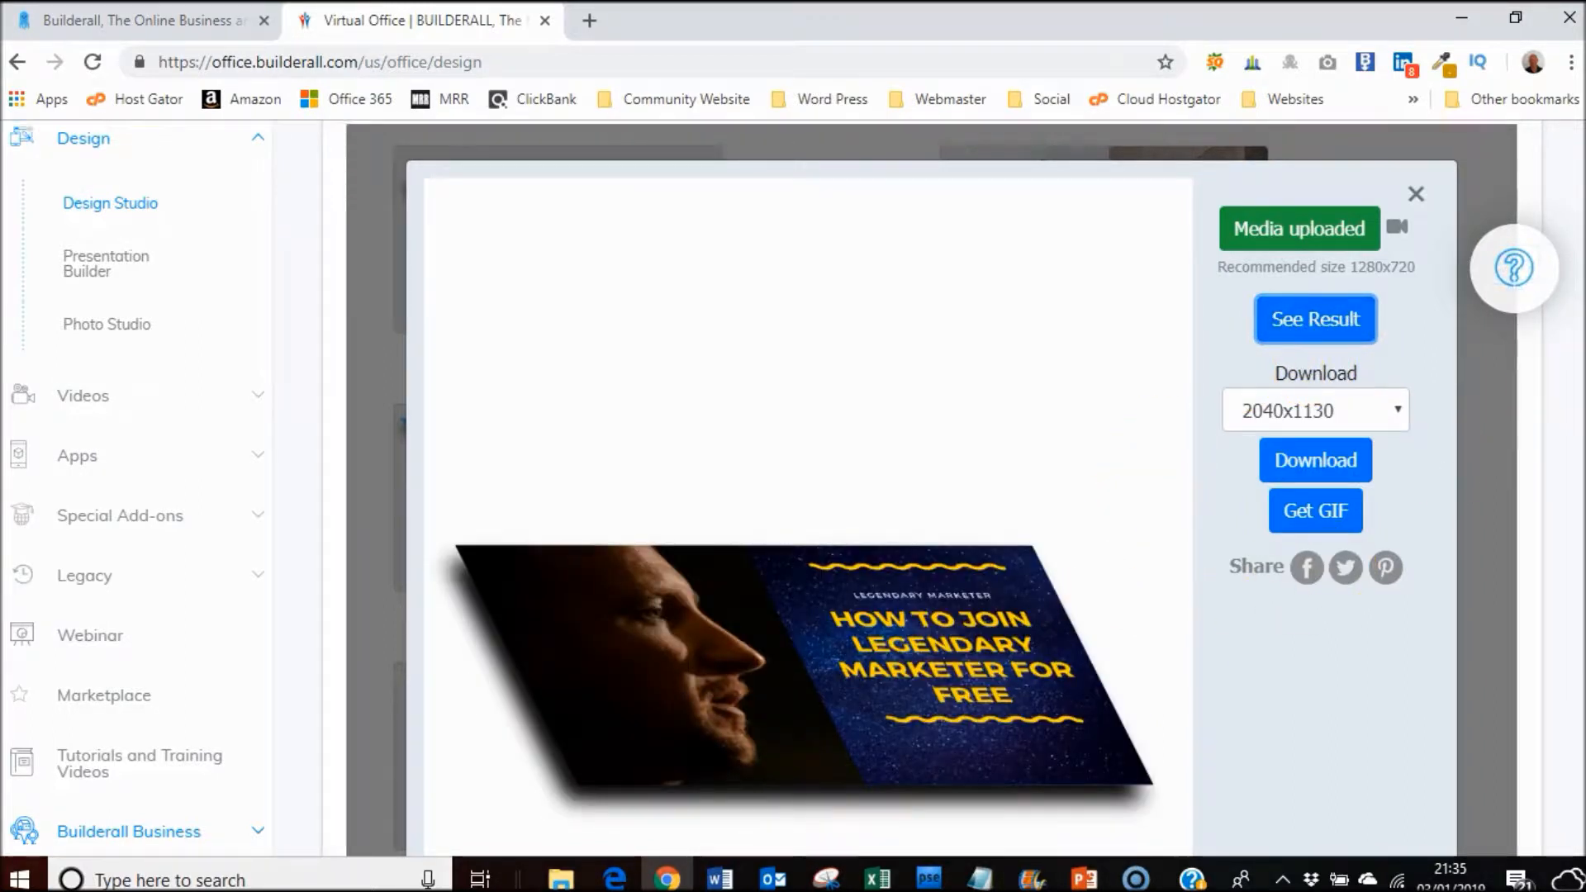
Step: Download the finished Flying layout mockup at 2040x1130 and close its editor
scroll(1560, 380, down, 2)
scroll(1561, 379, down, 1)
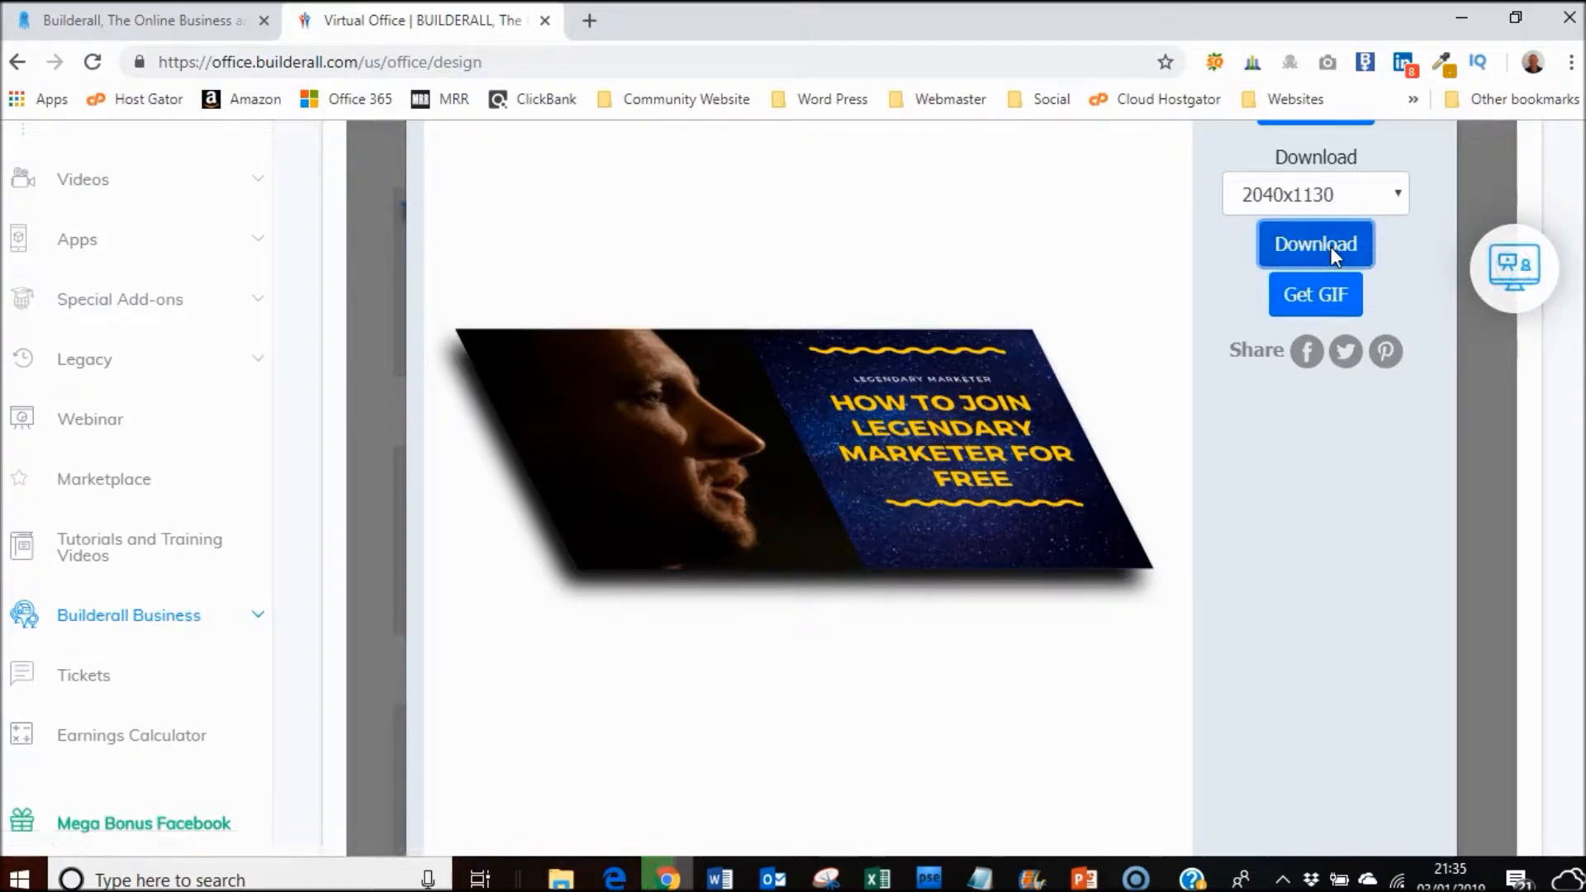
click(1323, 279)
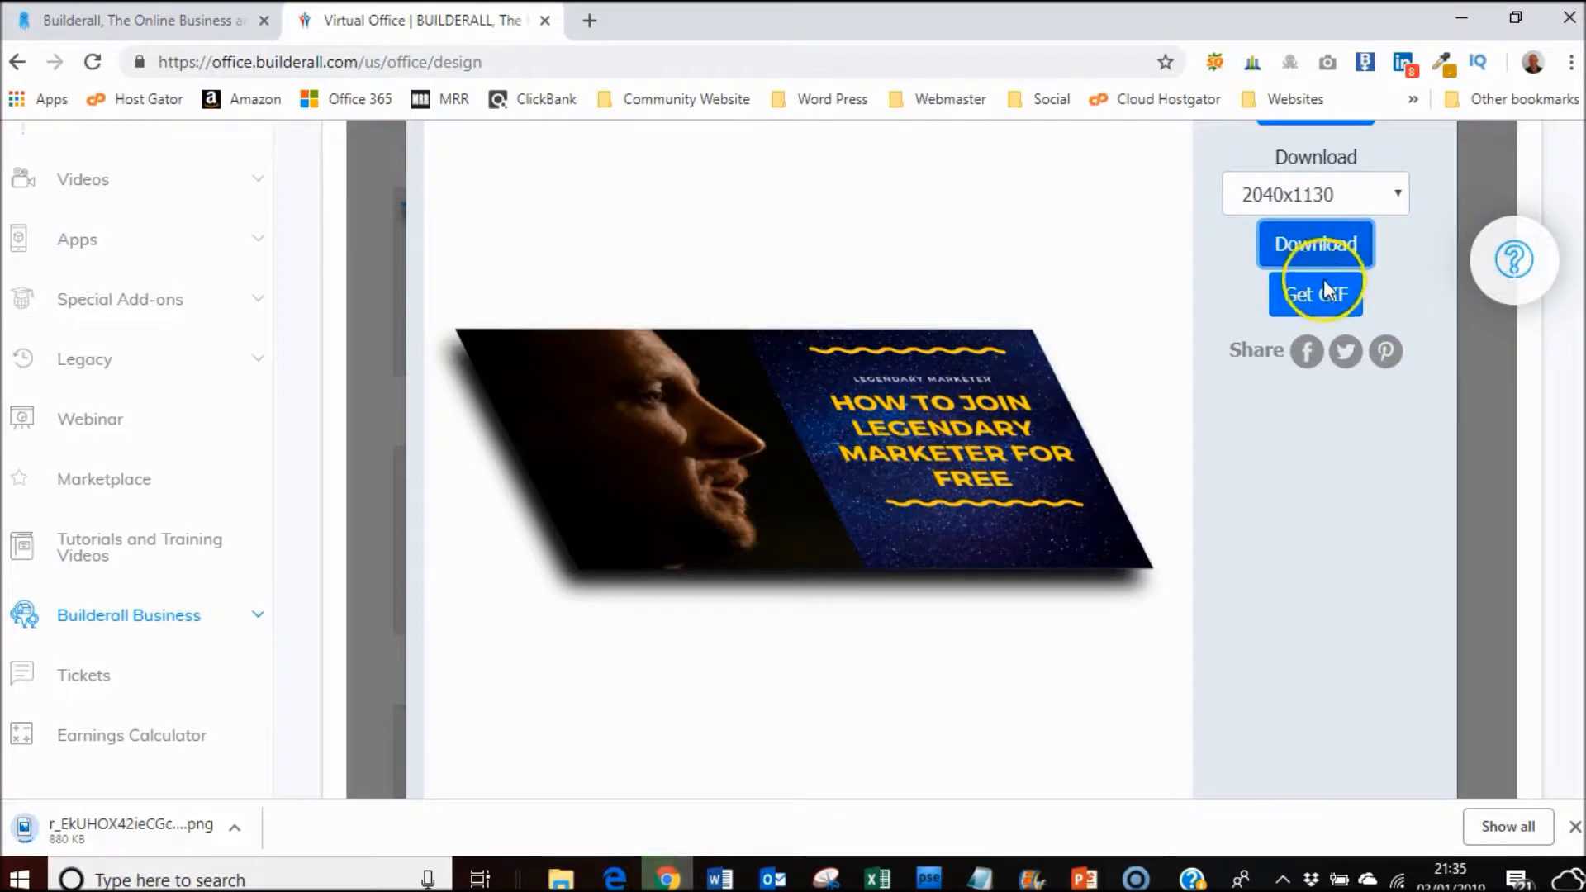
scroll(1450, 317, up, 3)
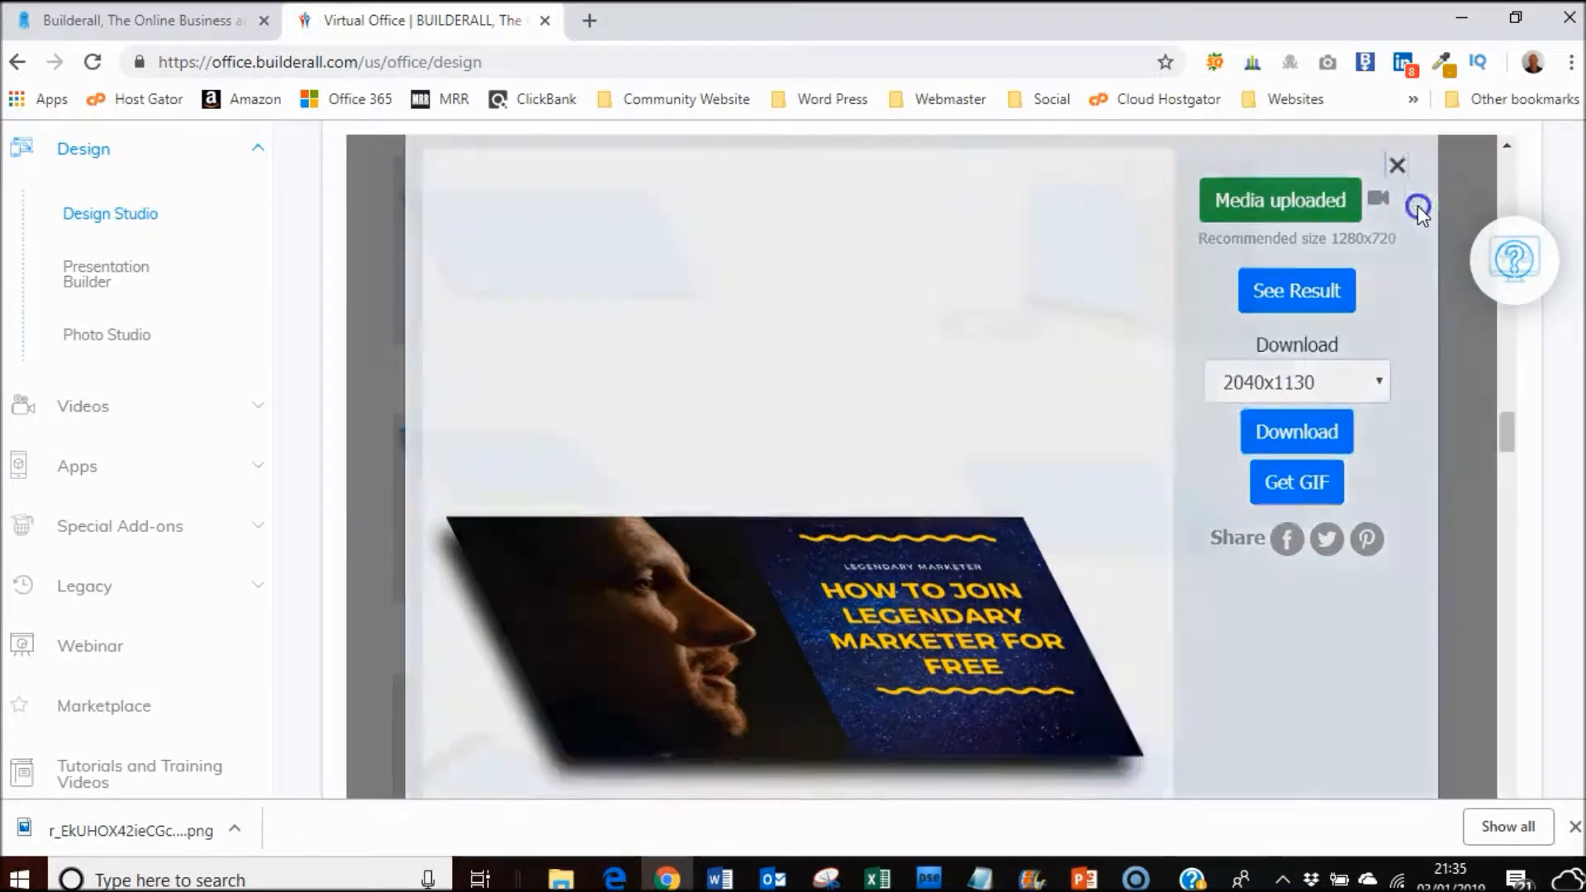
click(1415, 206)
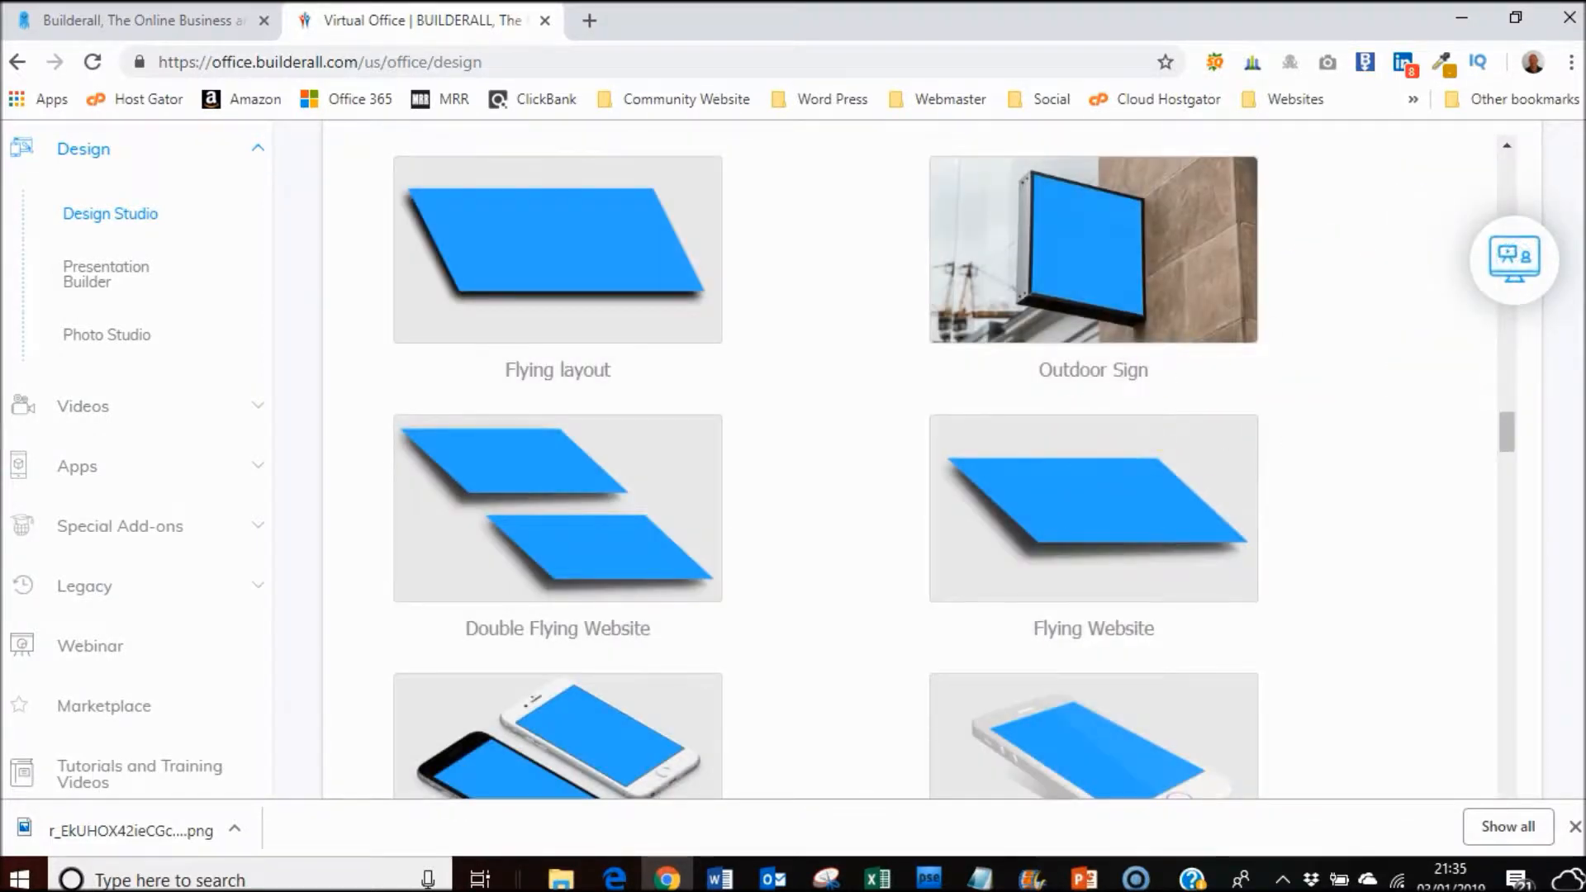
Step: Open the mockup of a laptop beside an apple on a wooden table, found below Flying Mockup
scroll(775, 459, down, 5)
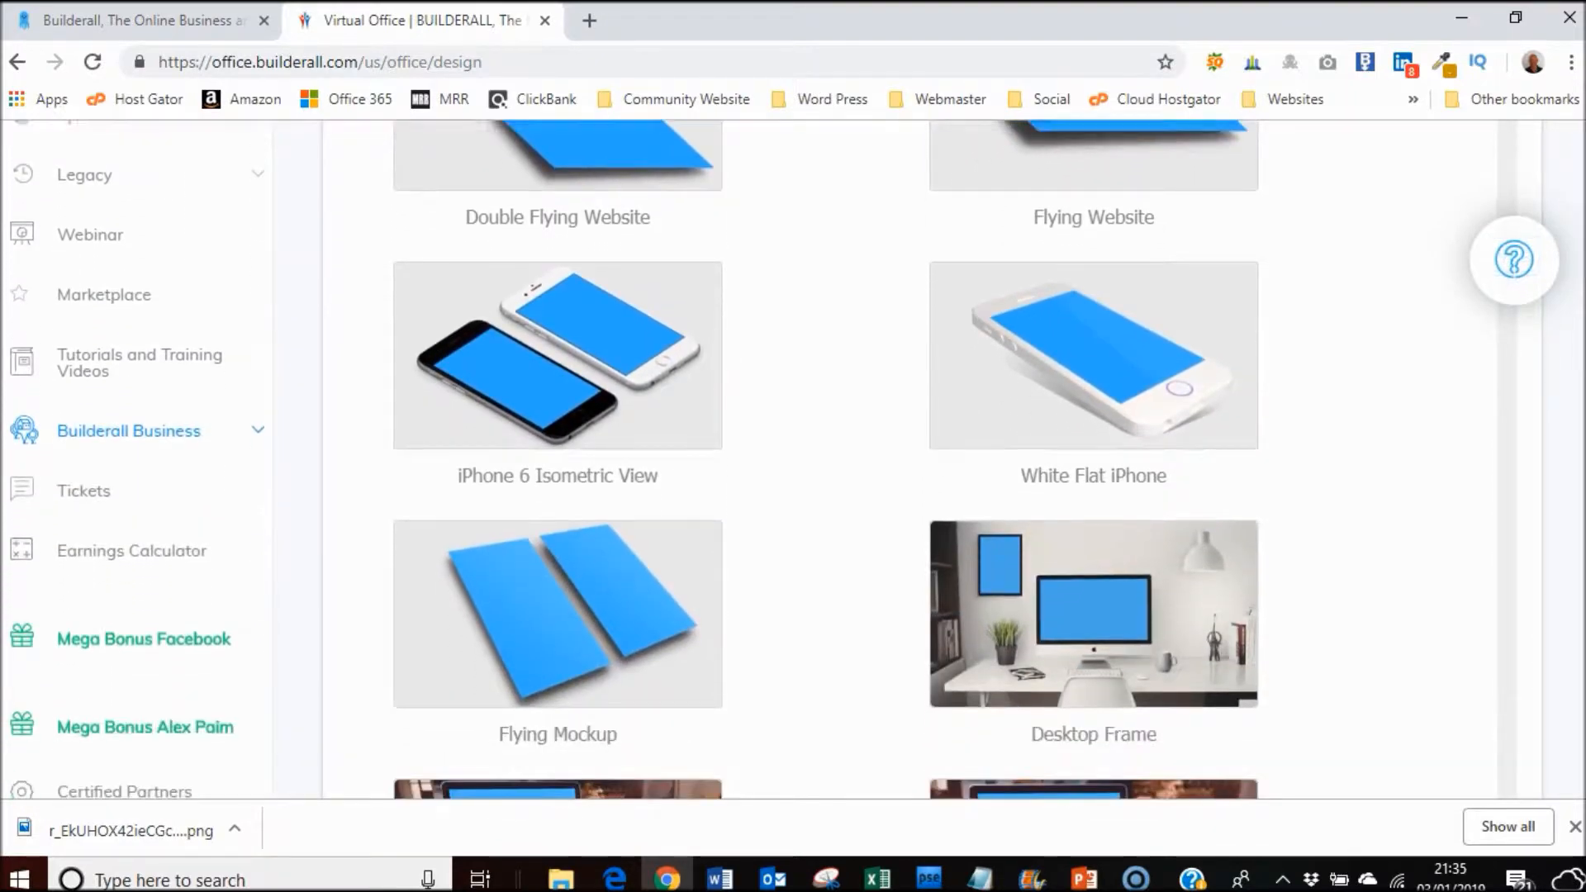
scroll(981, 506, down, 3)
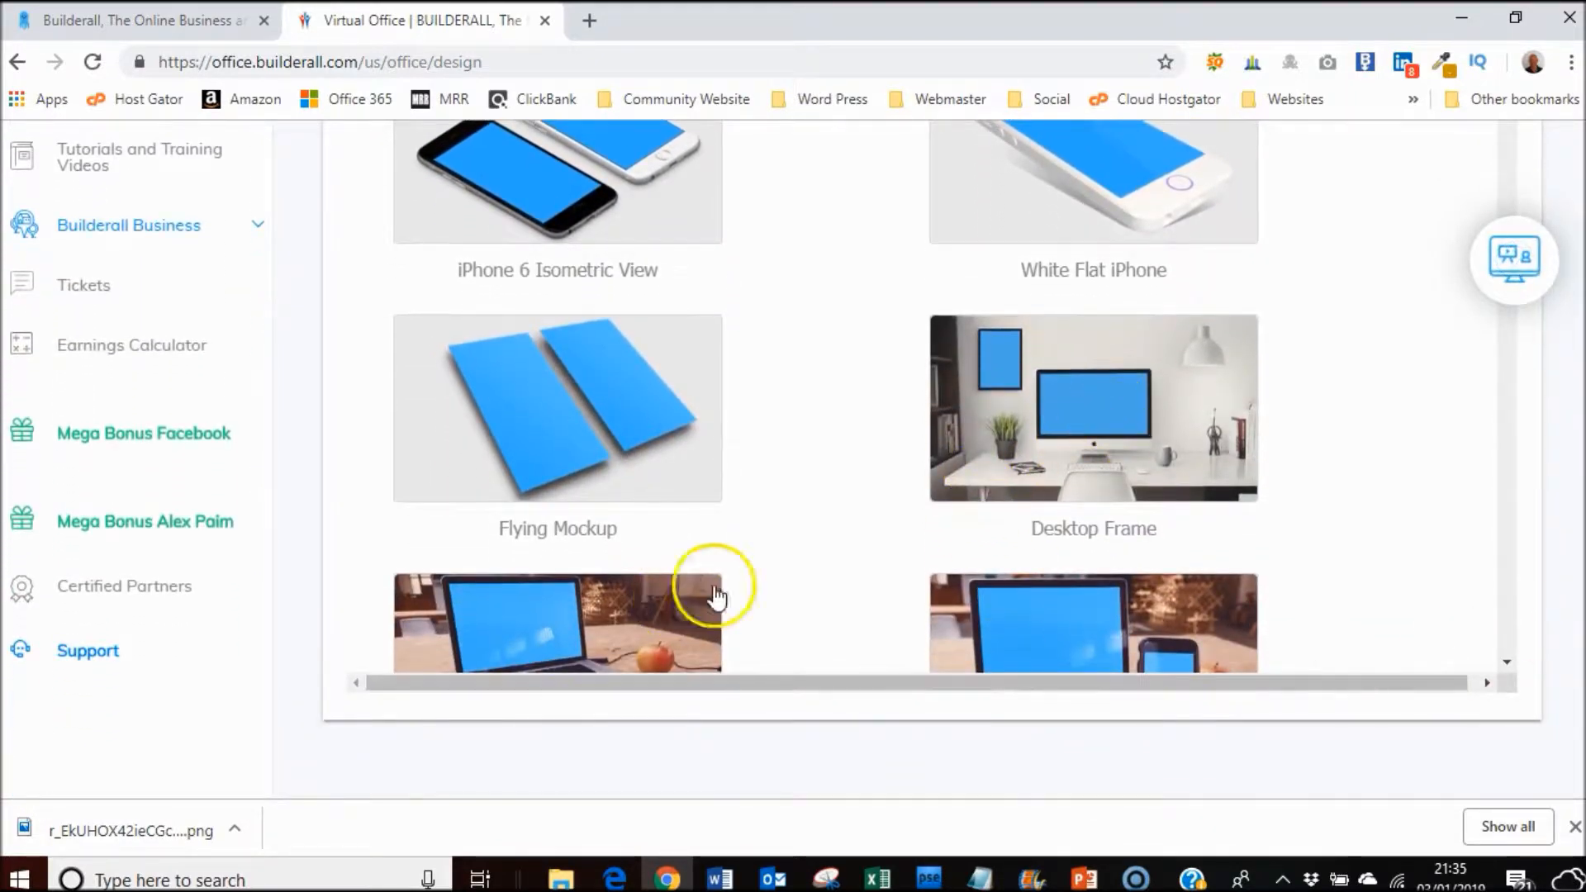
scroll(1580, 535, down, 1)
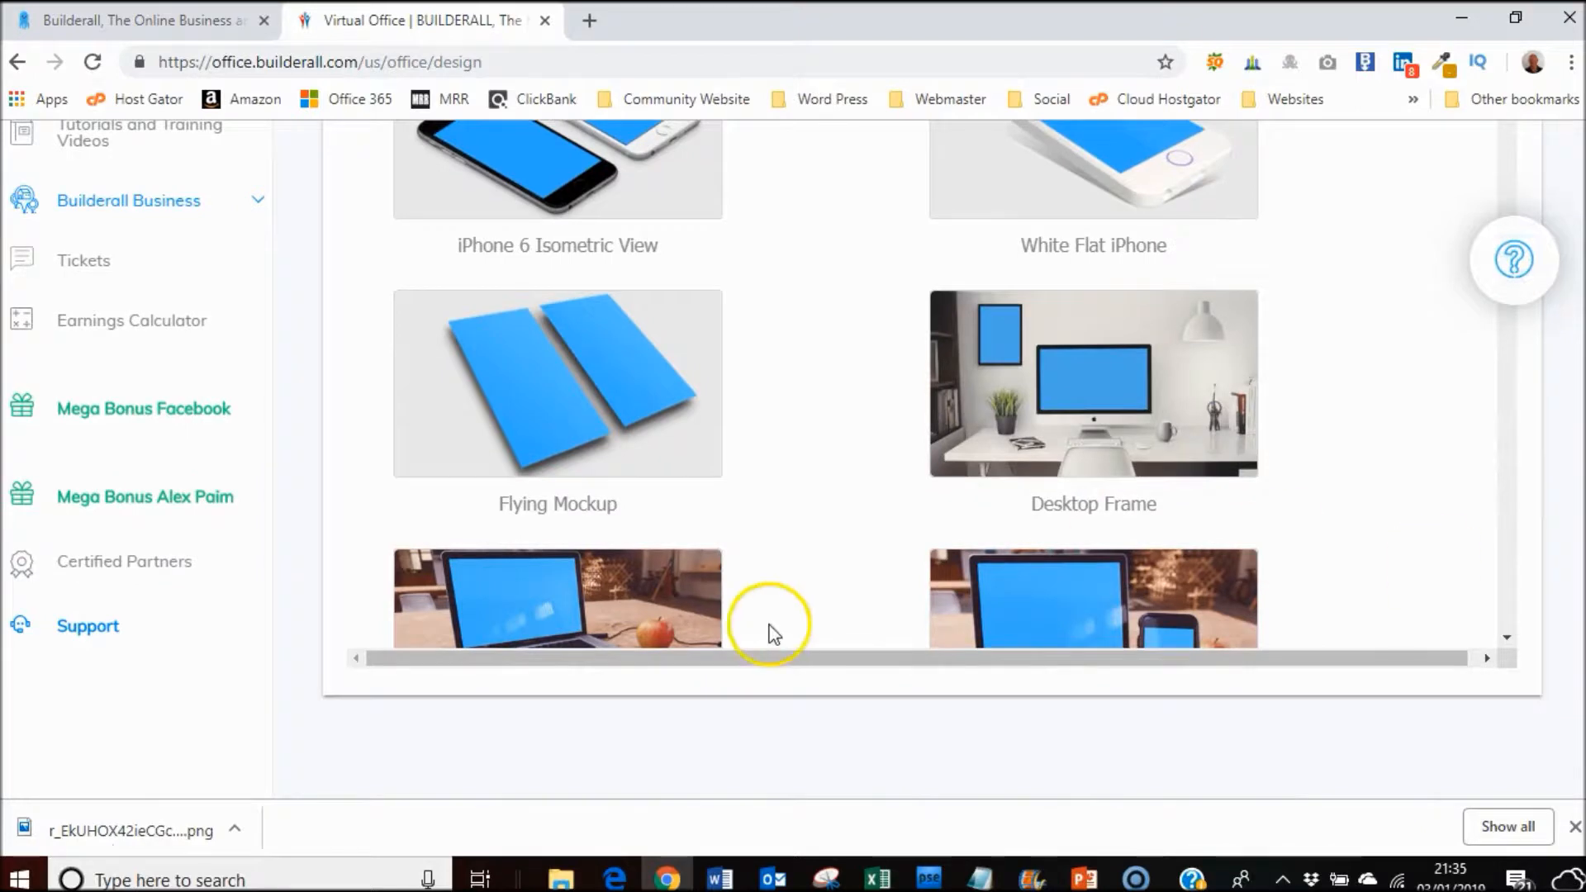
click(583, 615)
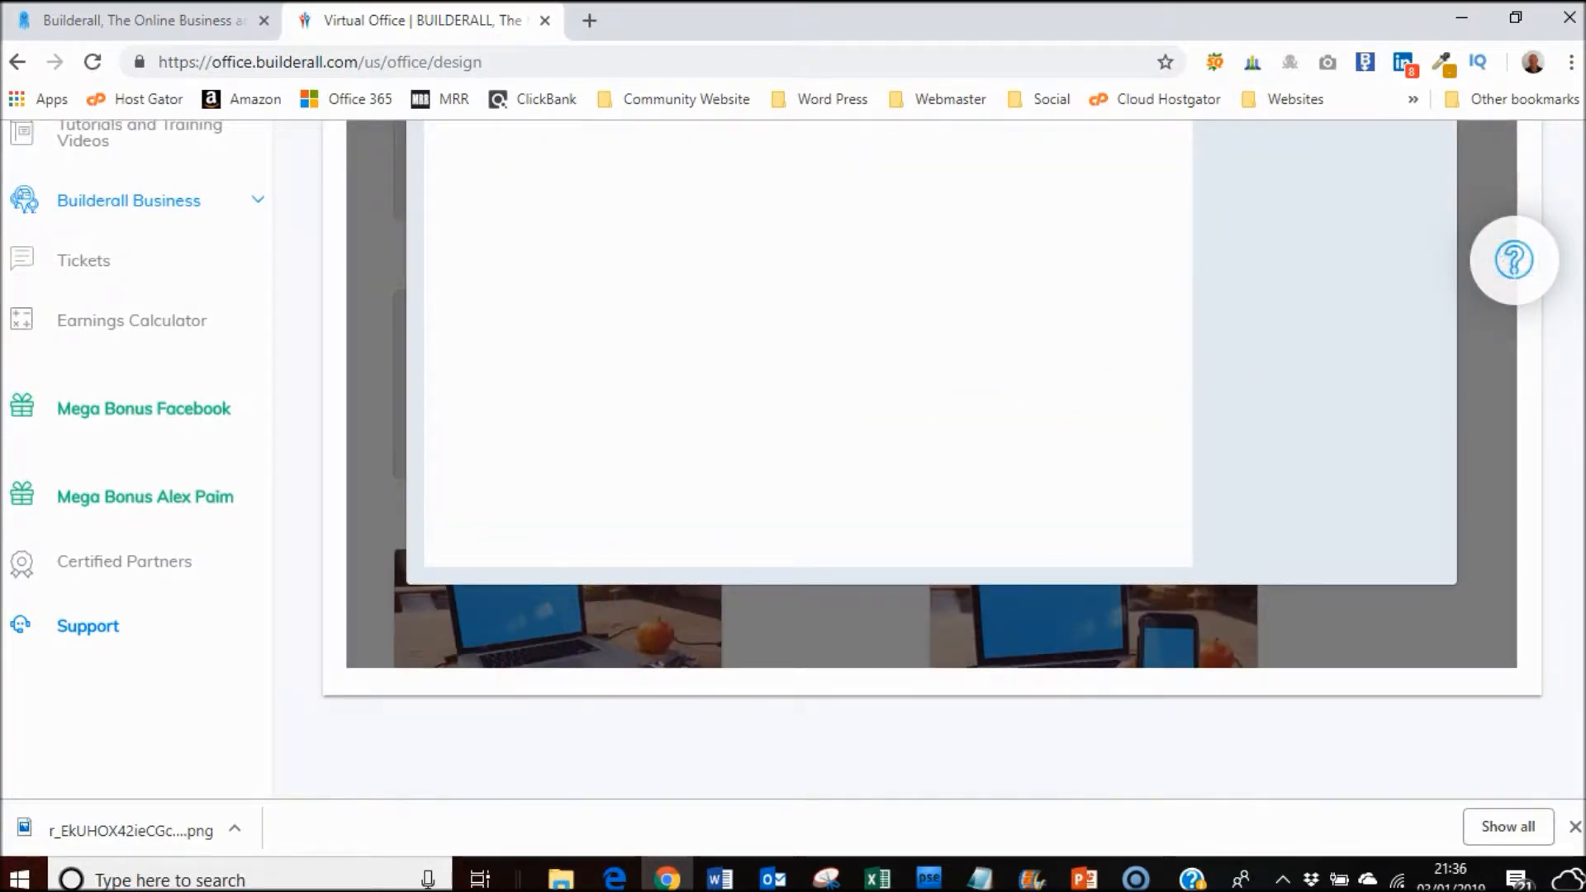
scroll(777, 460, up, 8)
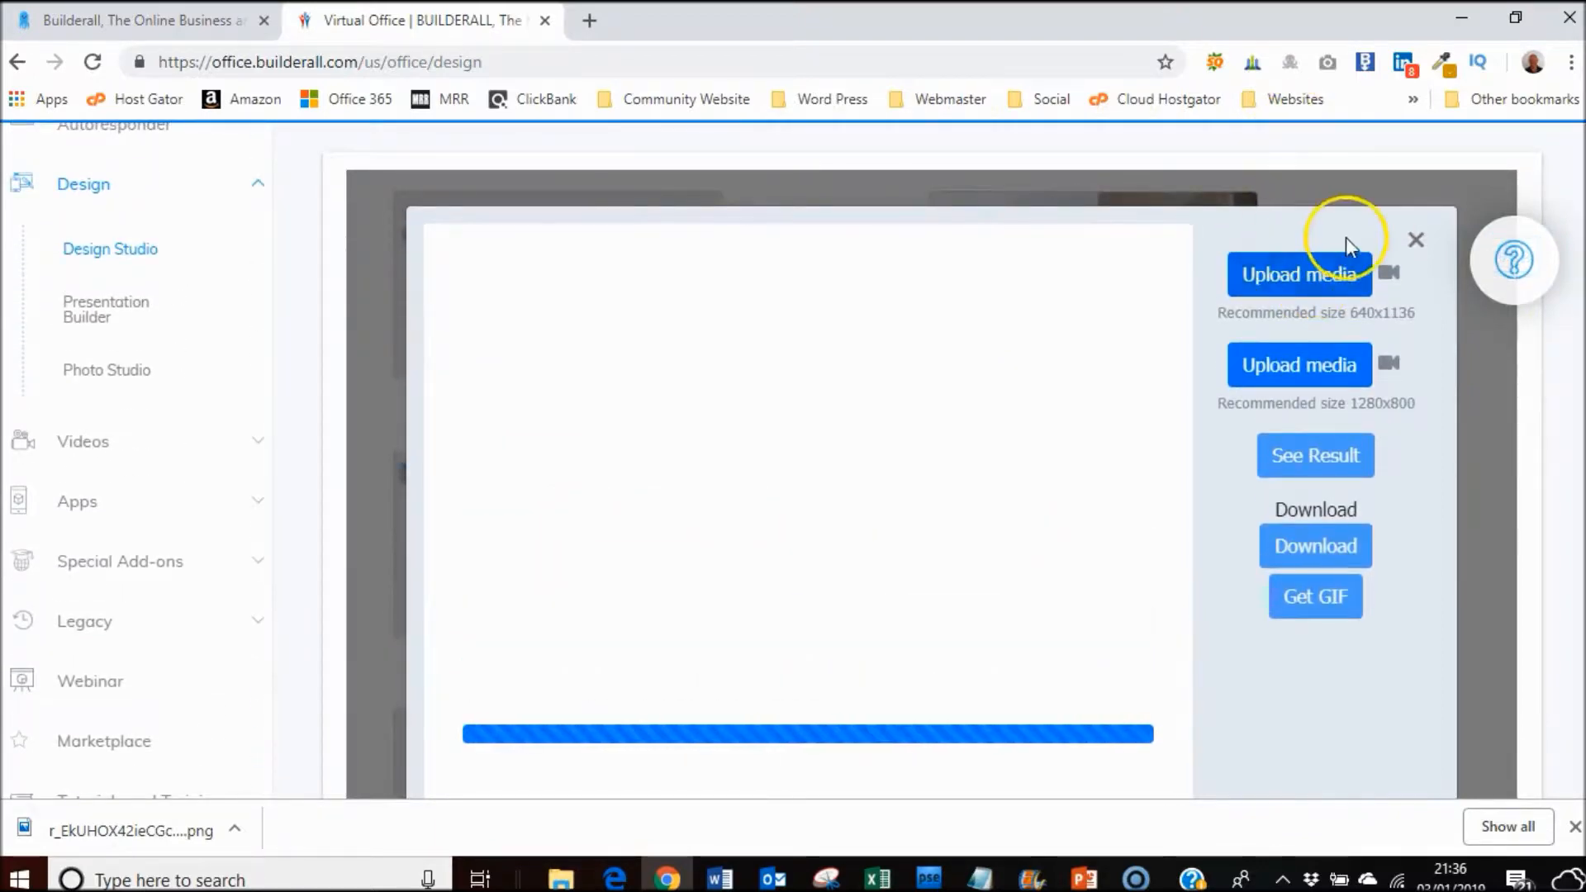
Step: Start uploading the 640x1136 media and browse to the web design company's folder in Documents > A1 - Websites
click(1321, 263)
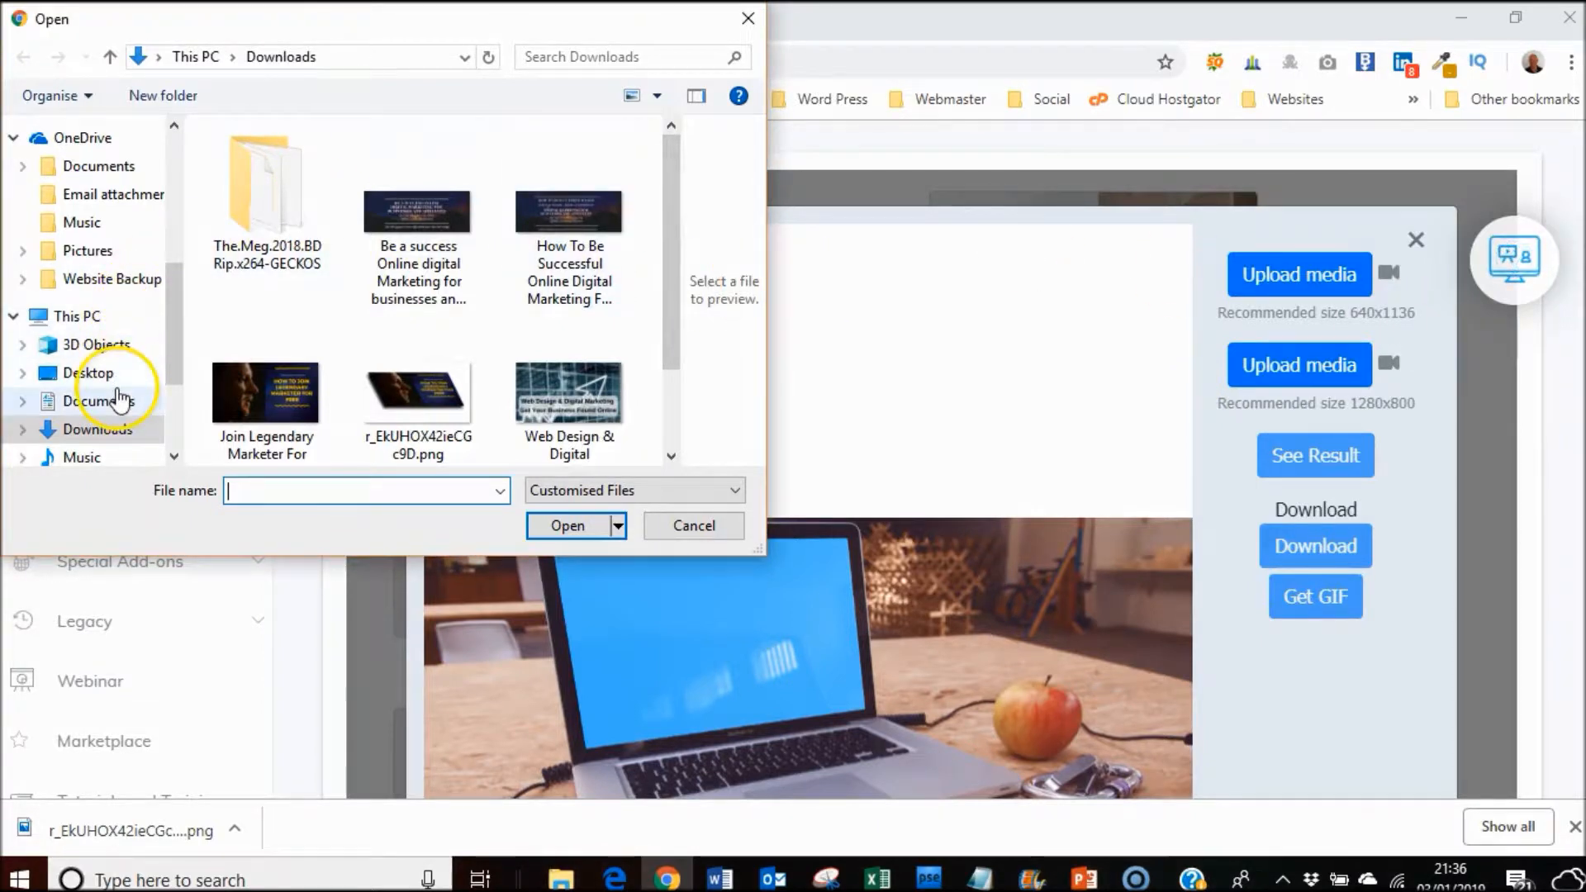
click(120, 404)
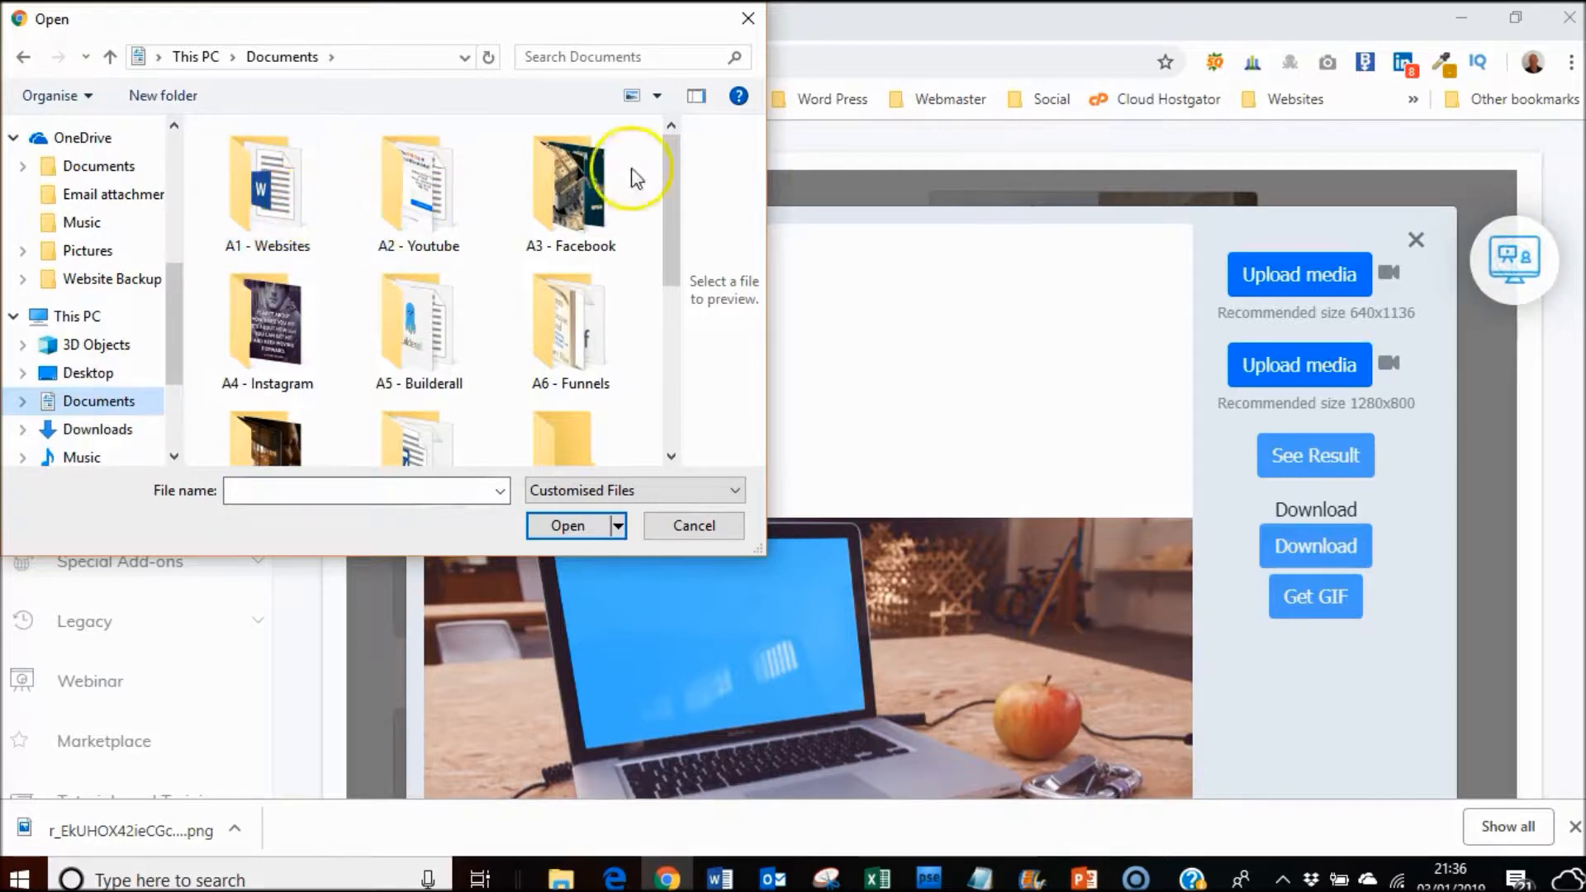
drag(673, 171, 675, 205)
drag(677, 238, 673, 149)
double_click(307, 211)
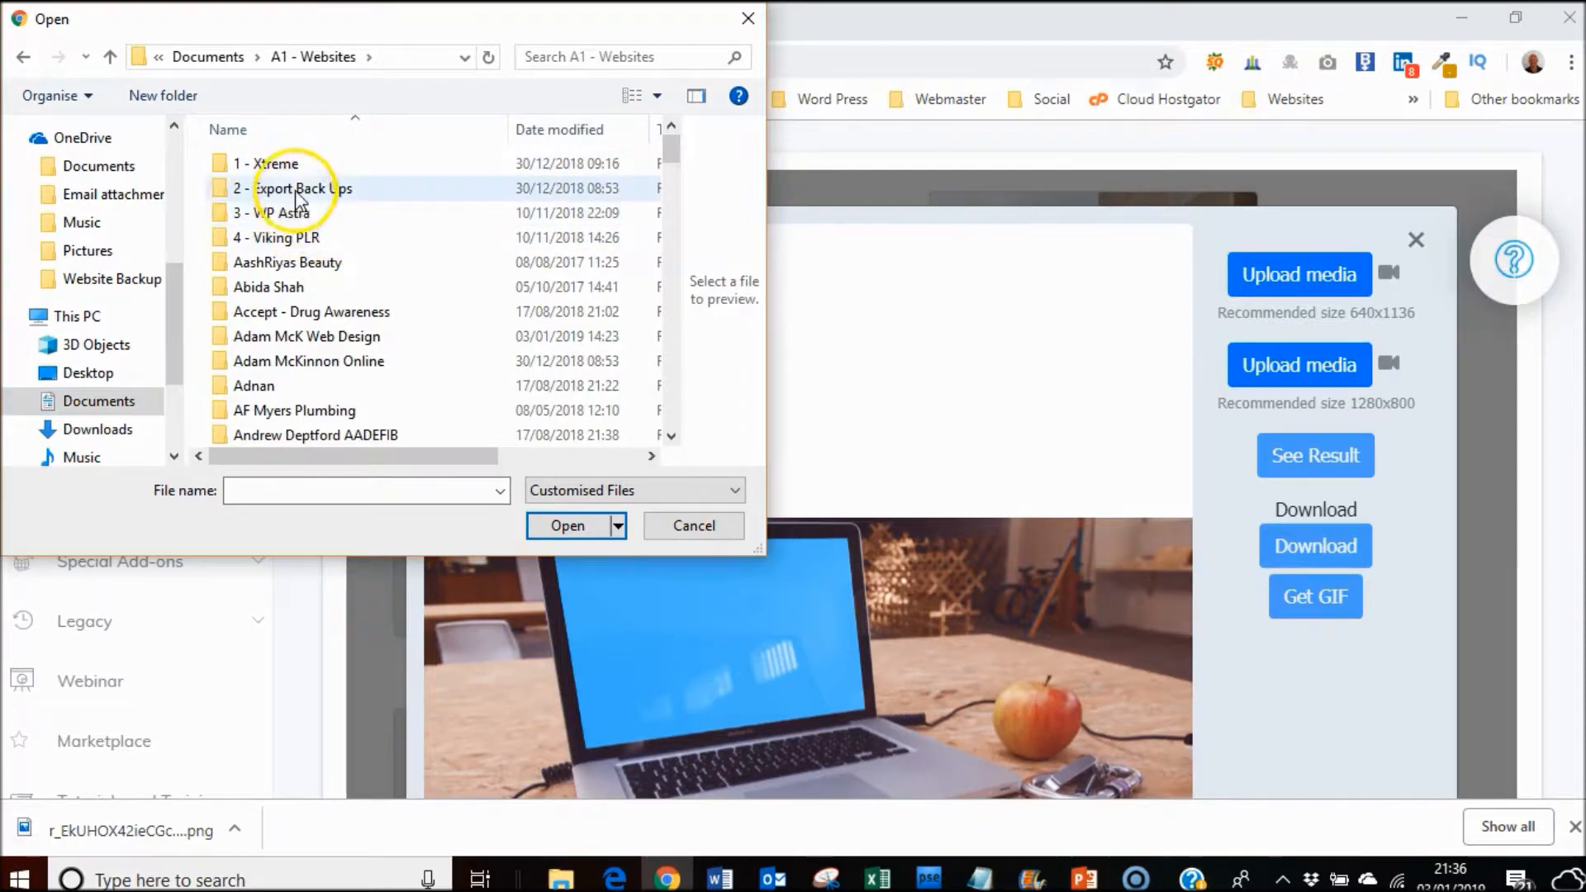
double_click(288, 337)
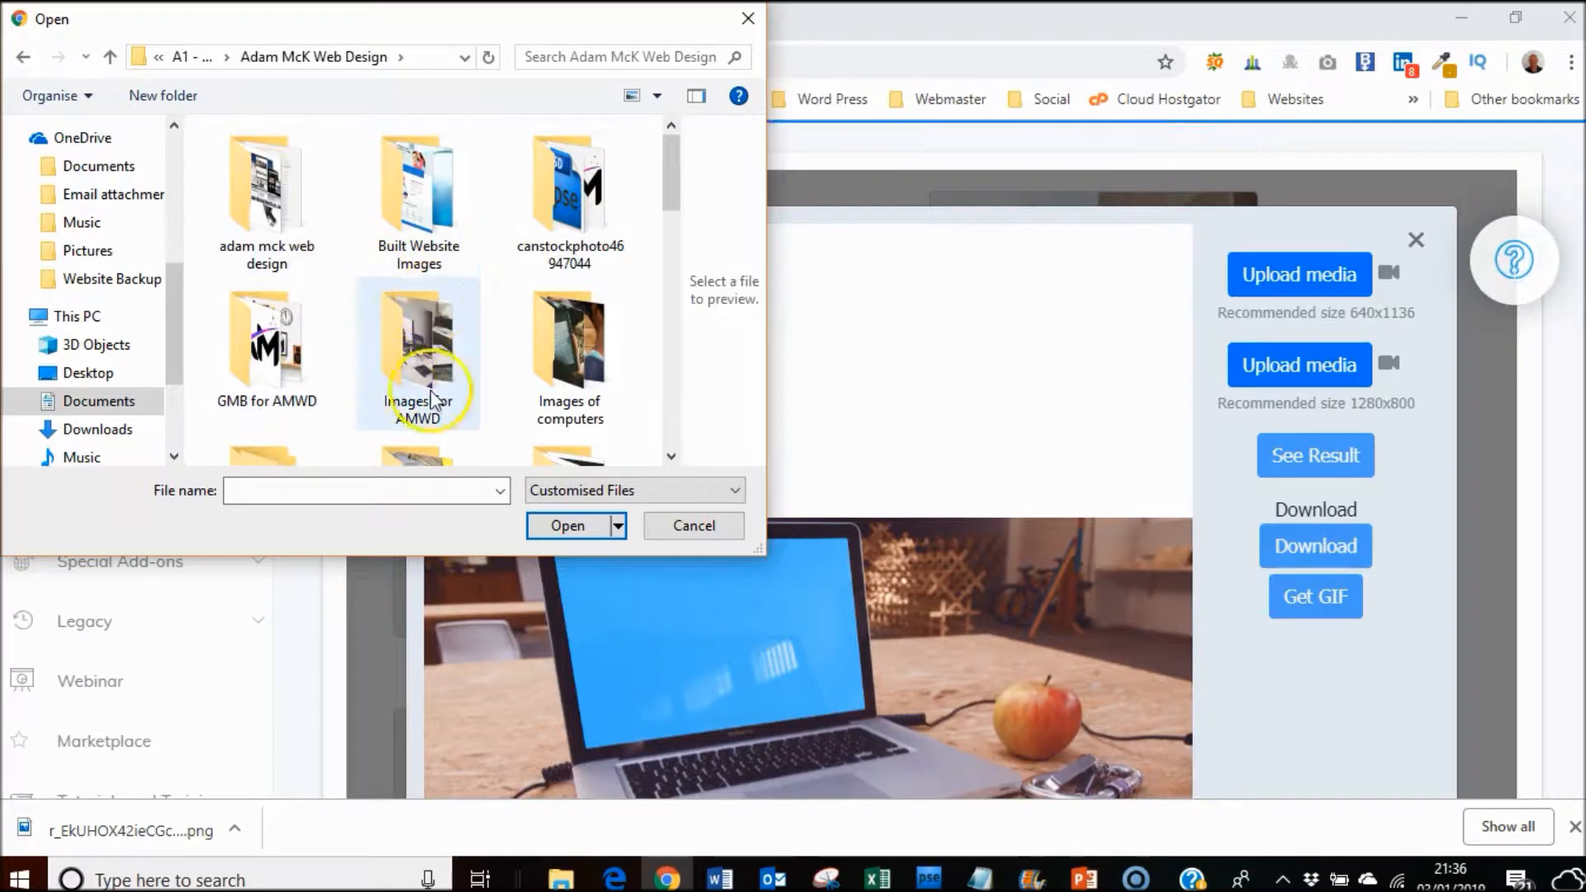
Step: Look through the Website Images, Images For AMWD and Images of computers folders for a suitable picture
drag(671, 196, 671, 248)
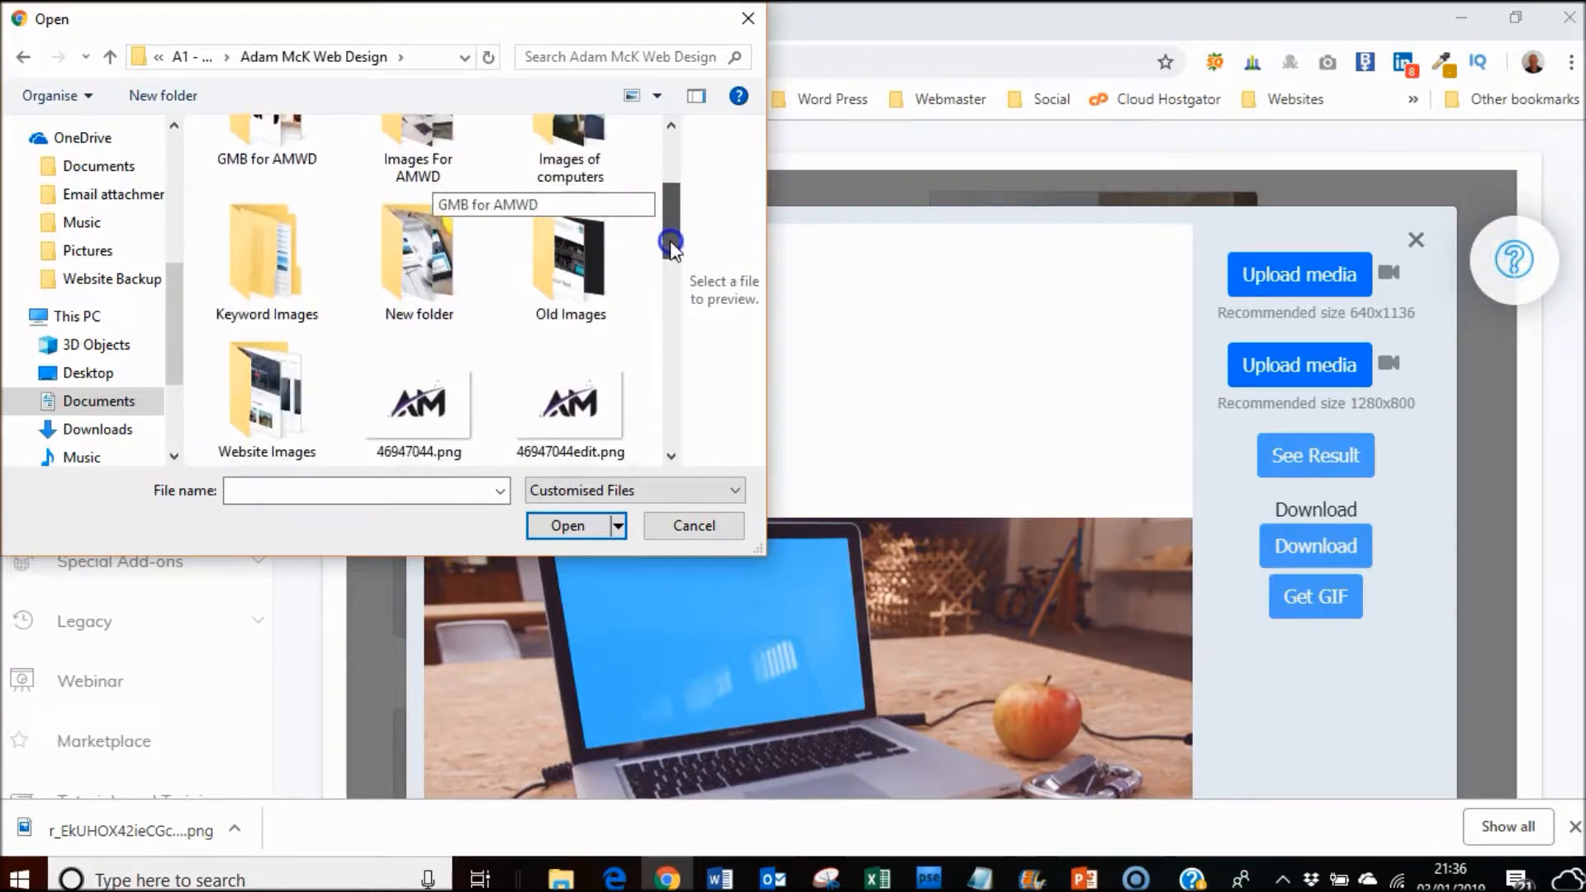
double_click(230, 421)
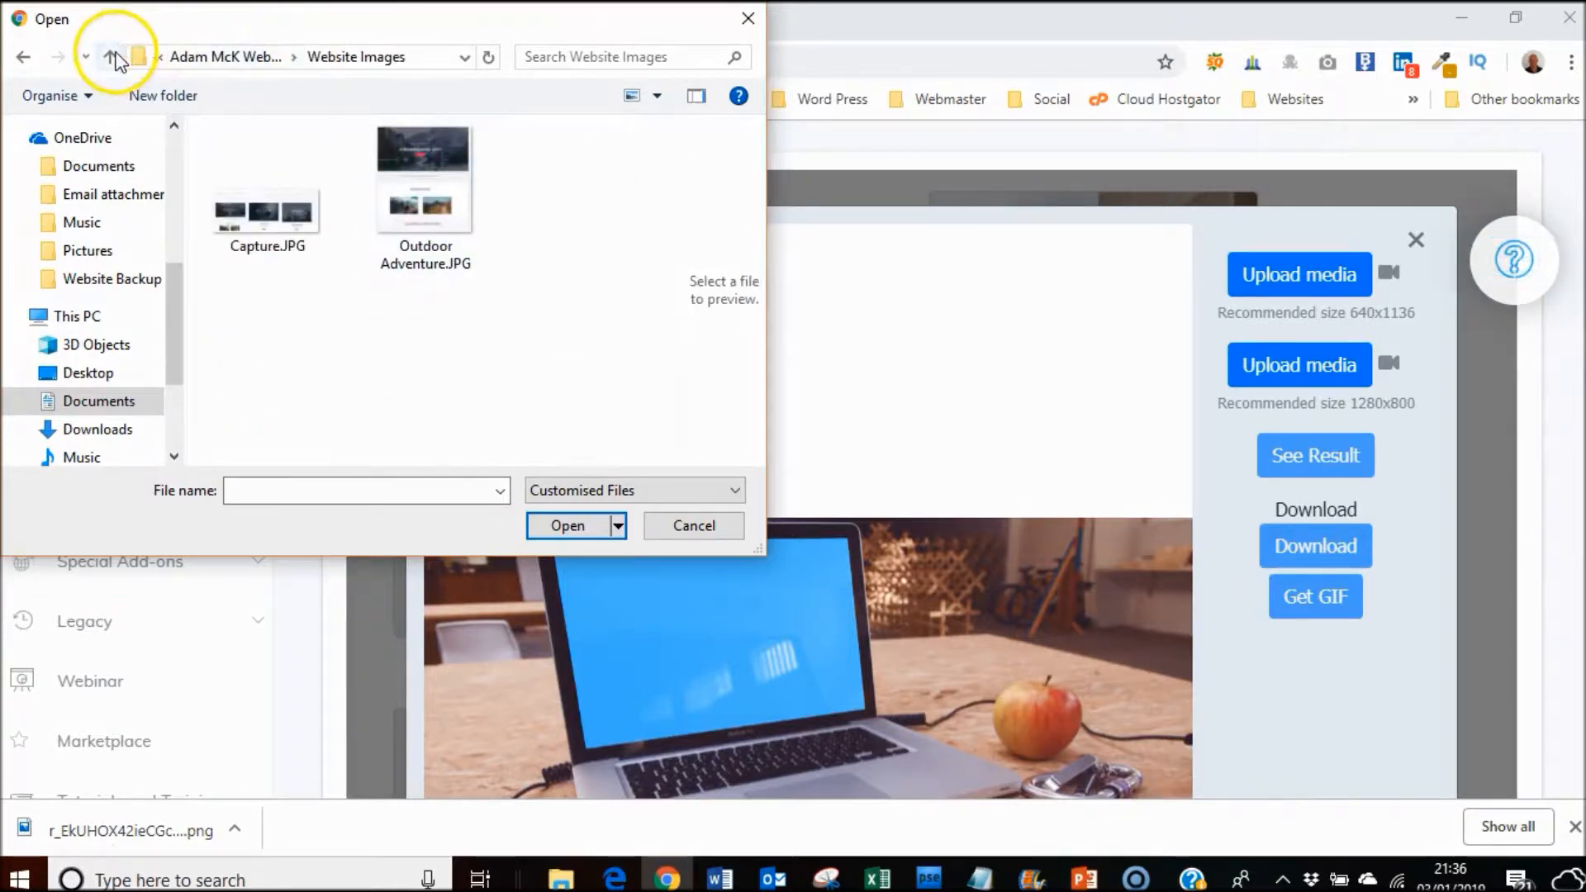
click(109, 56)
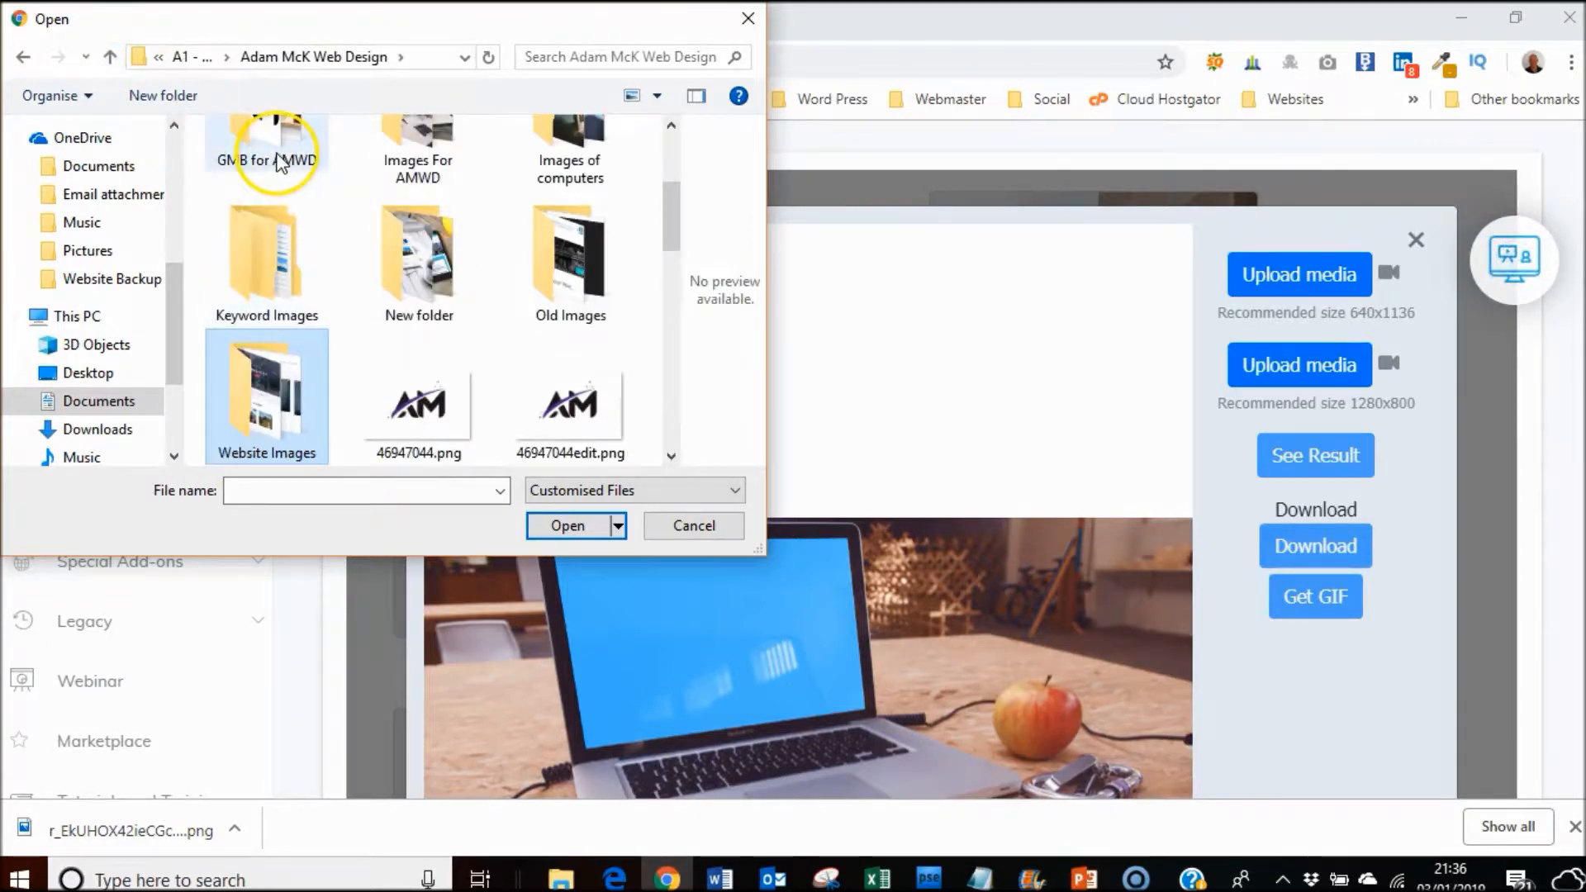
scroll(415, 165, up, 1)
double_click(416, 165)
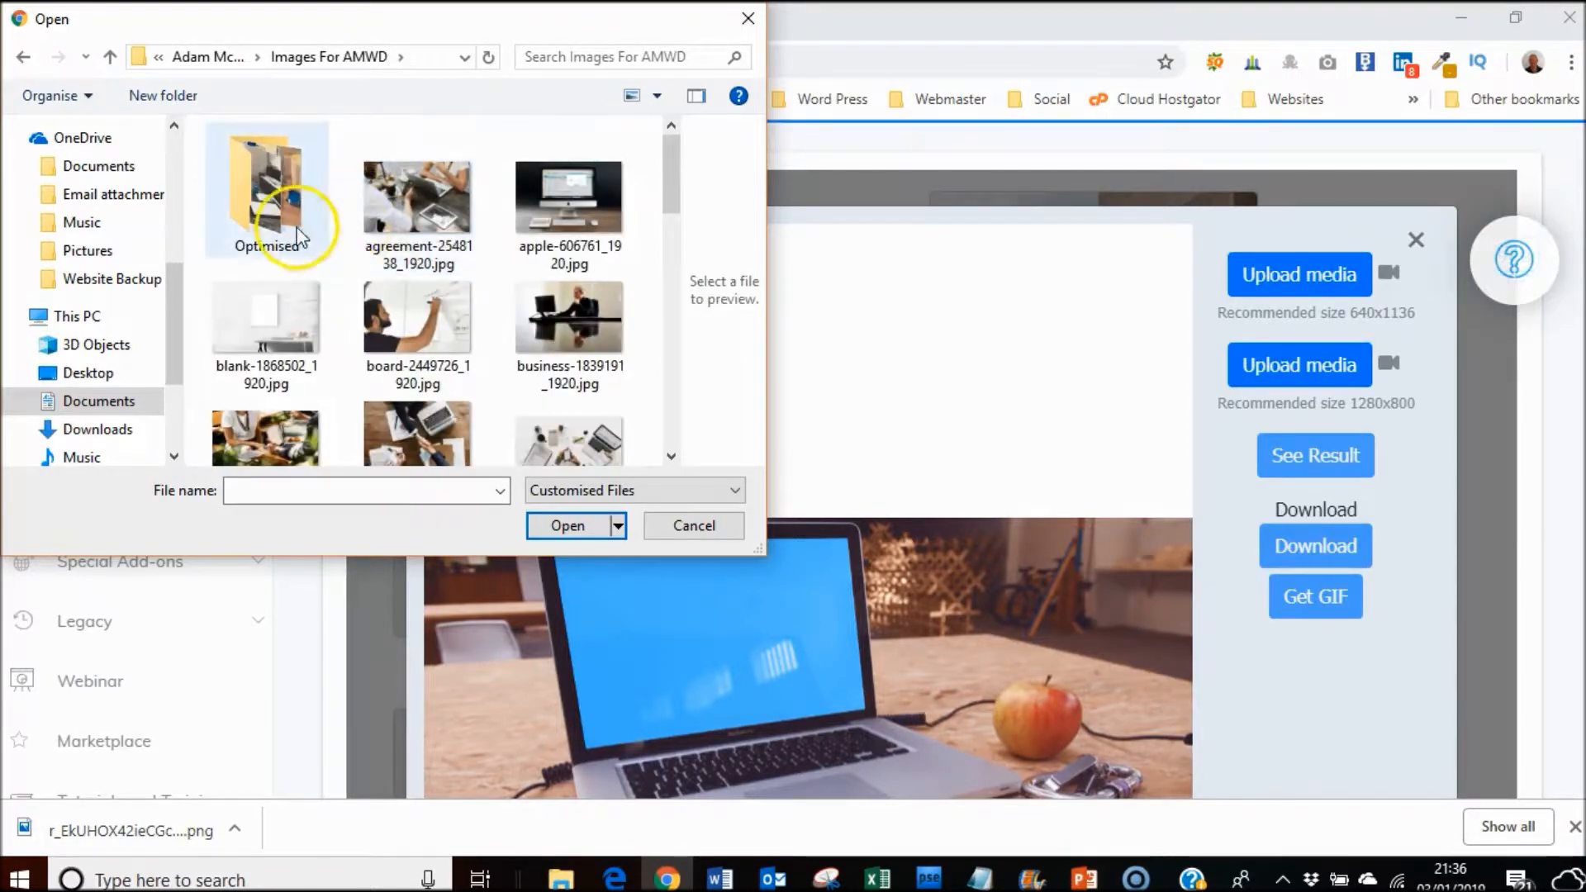
scroll(666, 192, down, 1)
drag(667, 192, 671, 149)
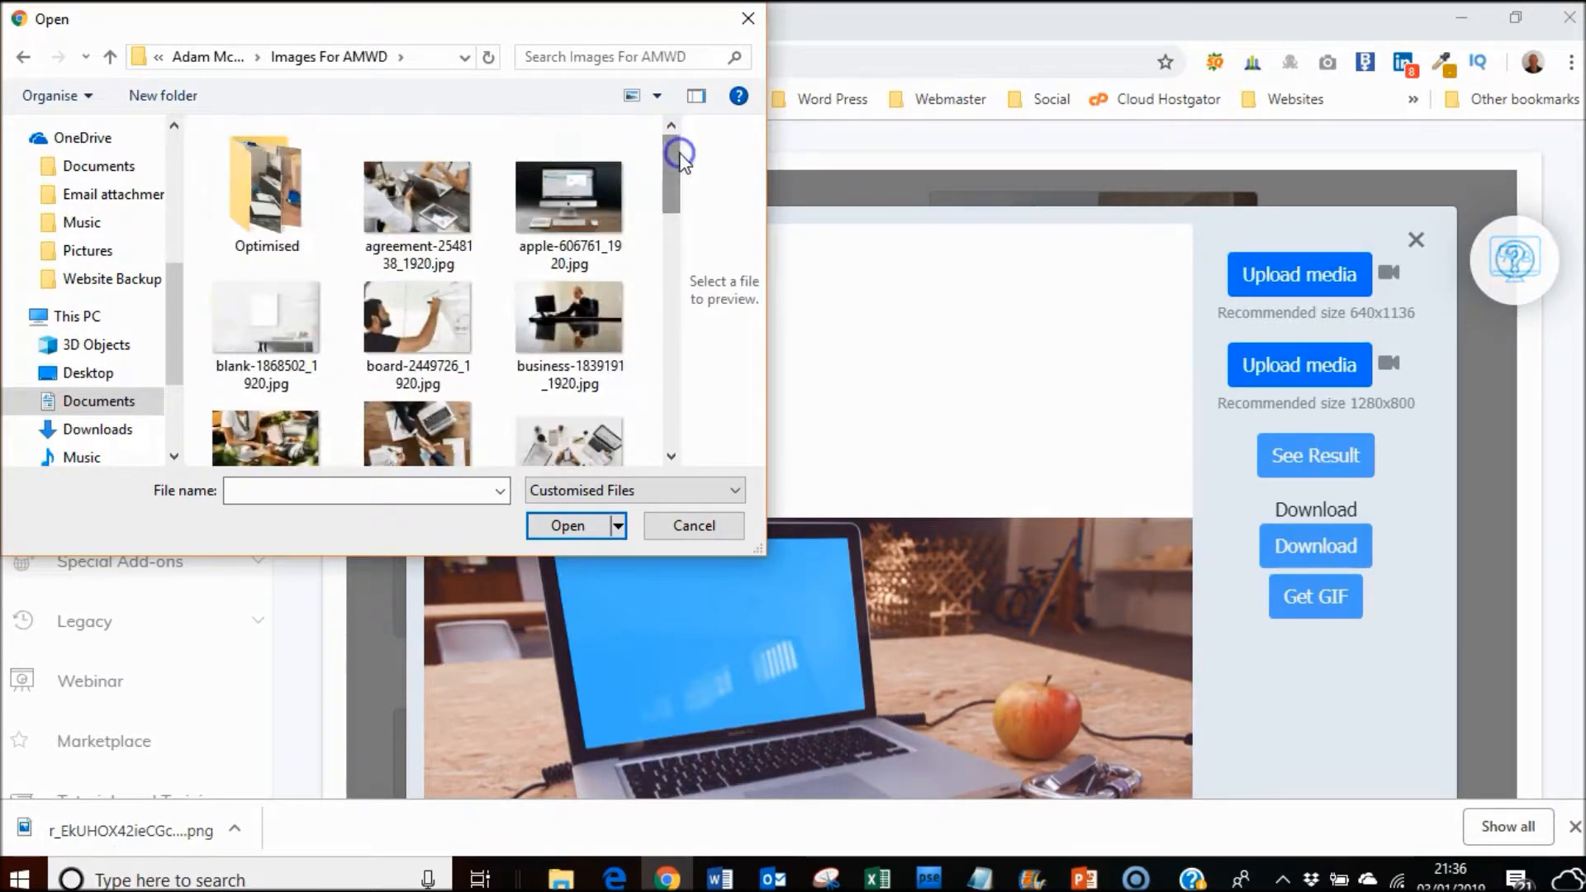
click(112, 61)
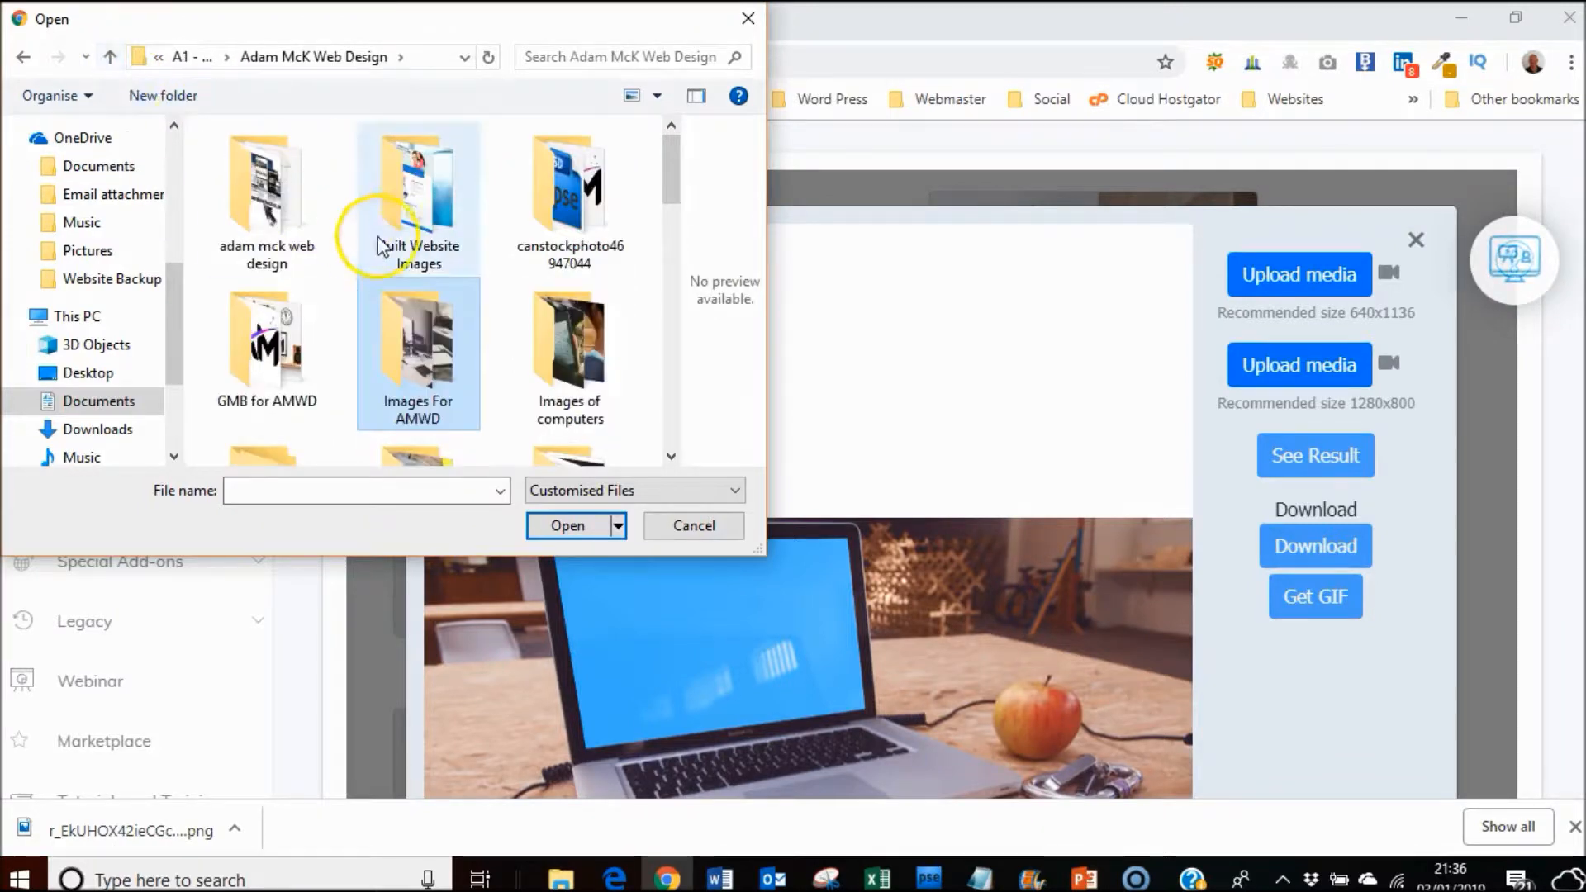
double_click(562, 334)
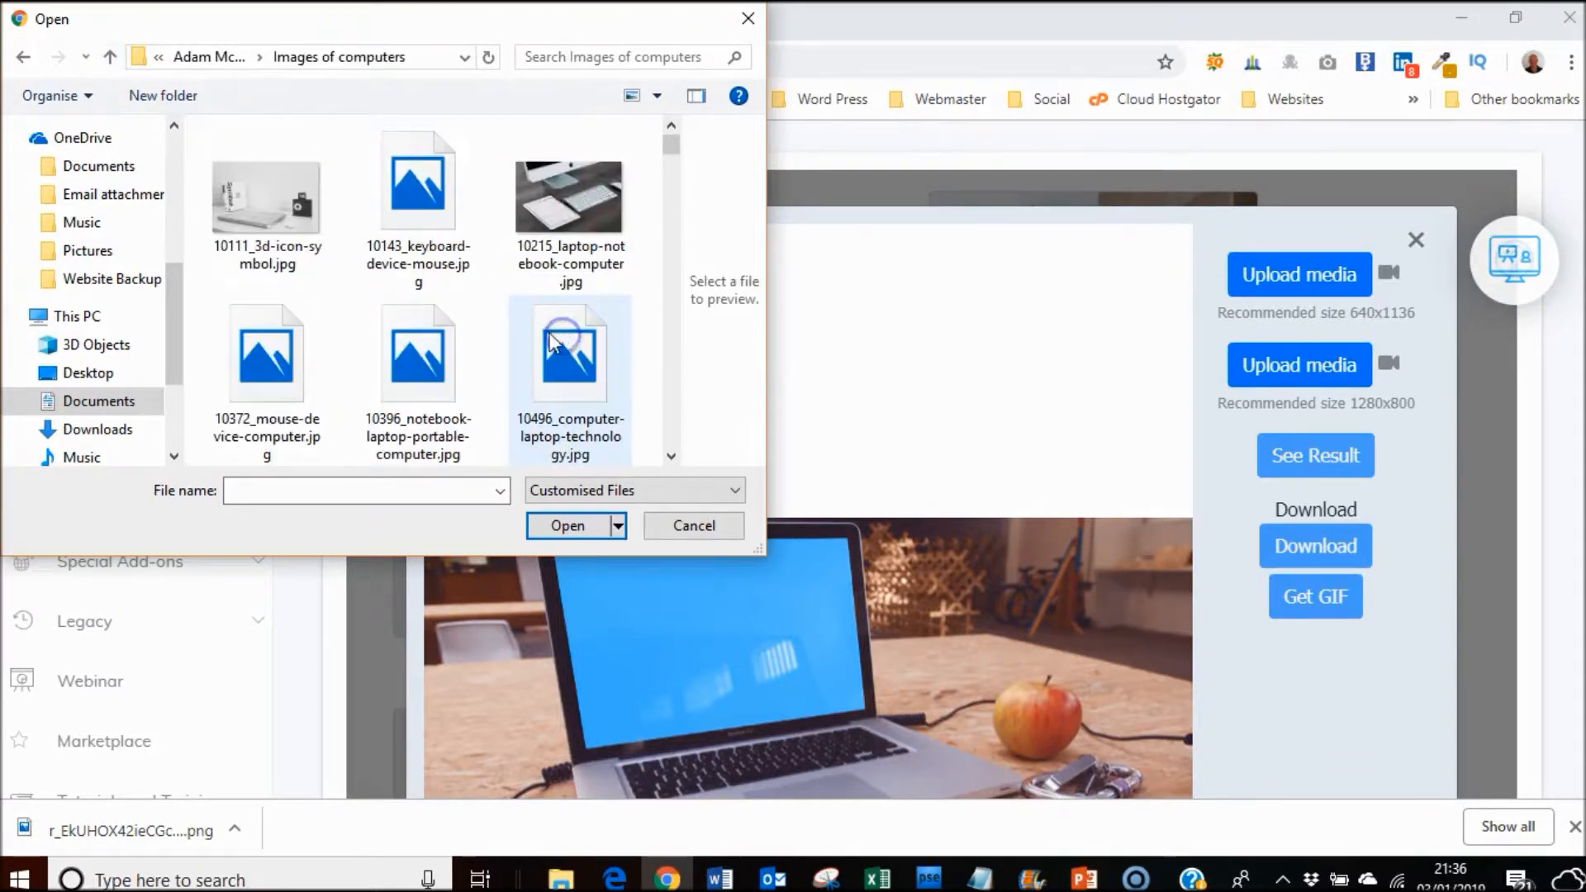
click(111, 58)
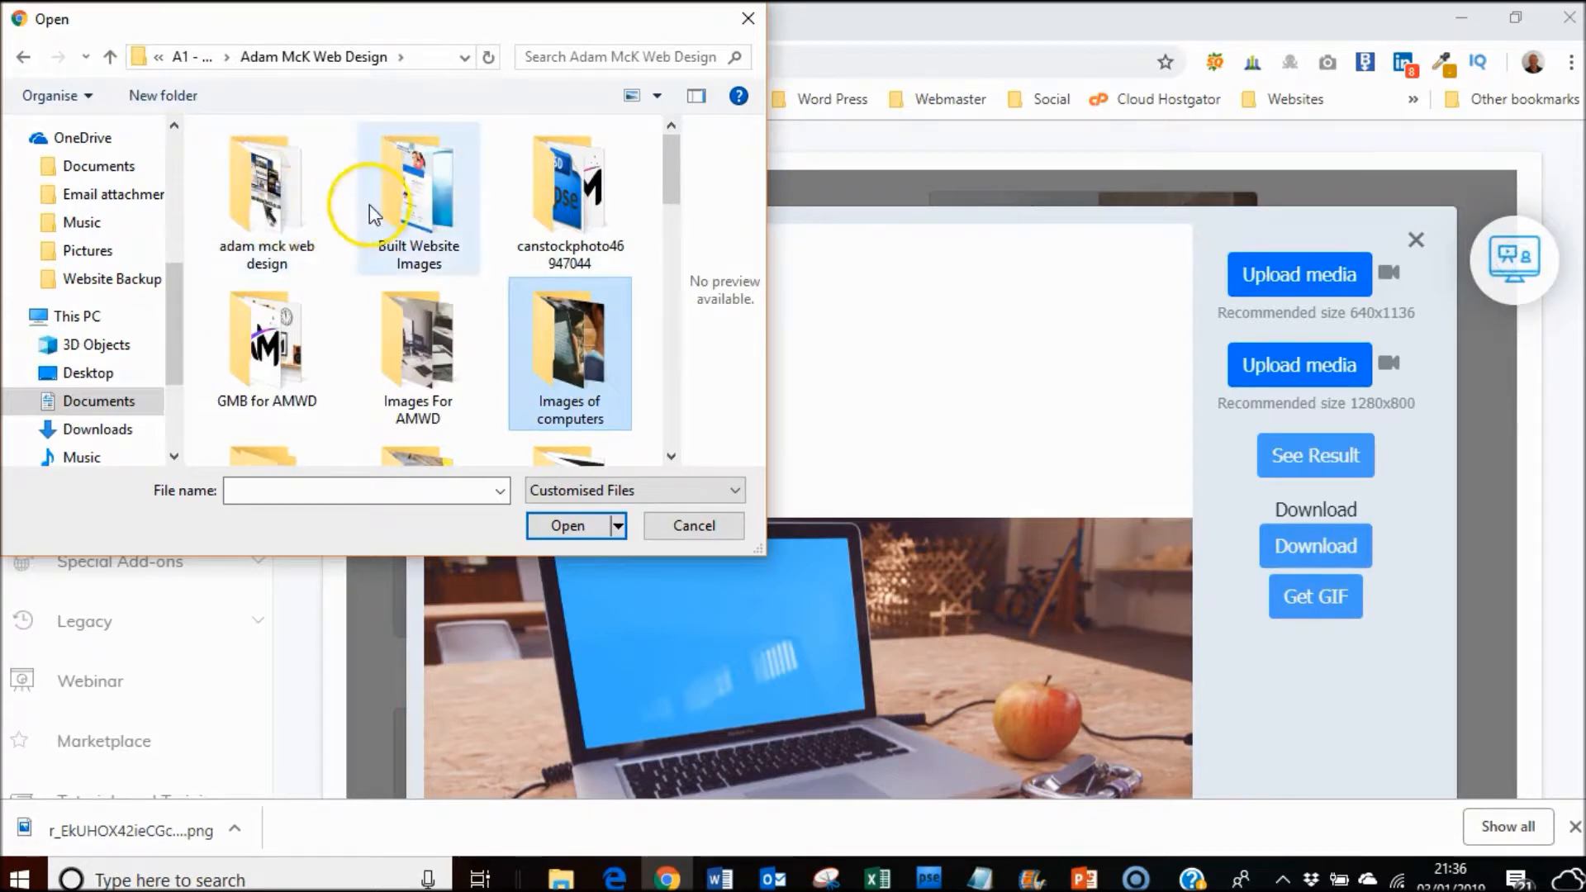
Step: Upload branstore-pro-1.jpg from the Built Website Images folder as the 640x1136 media
double_click(424, 190)
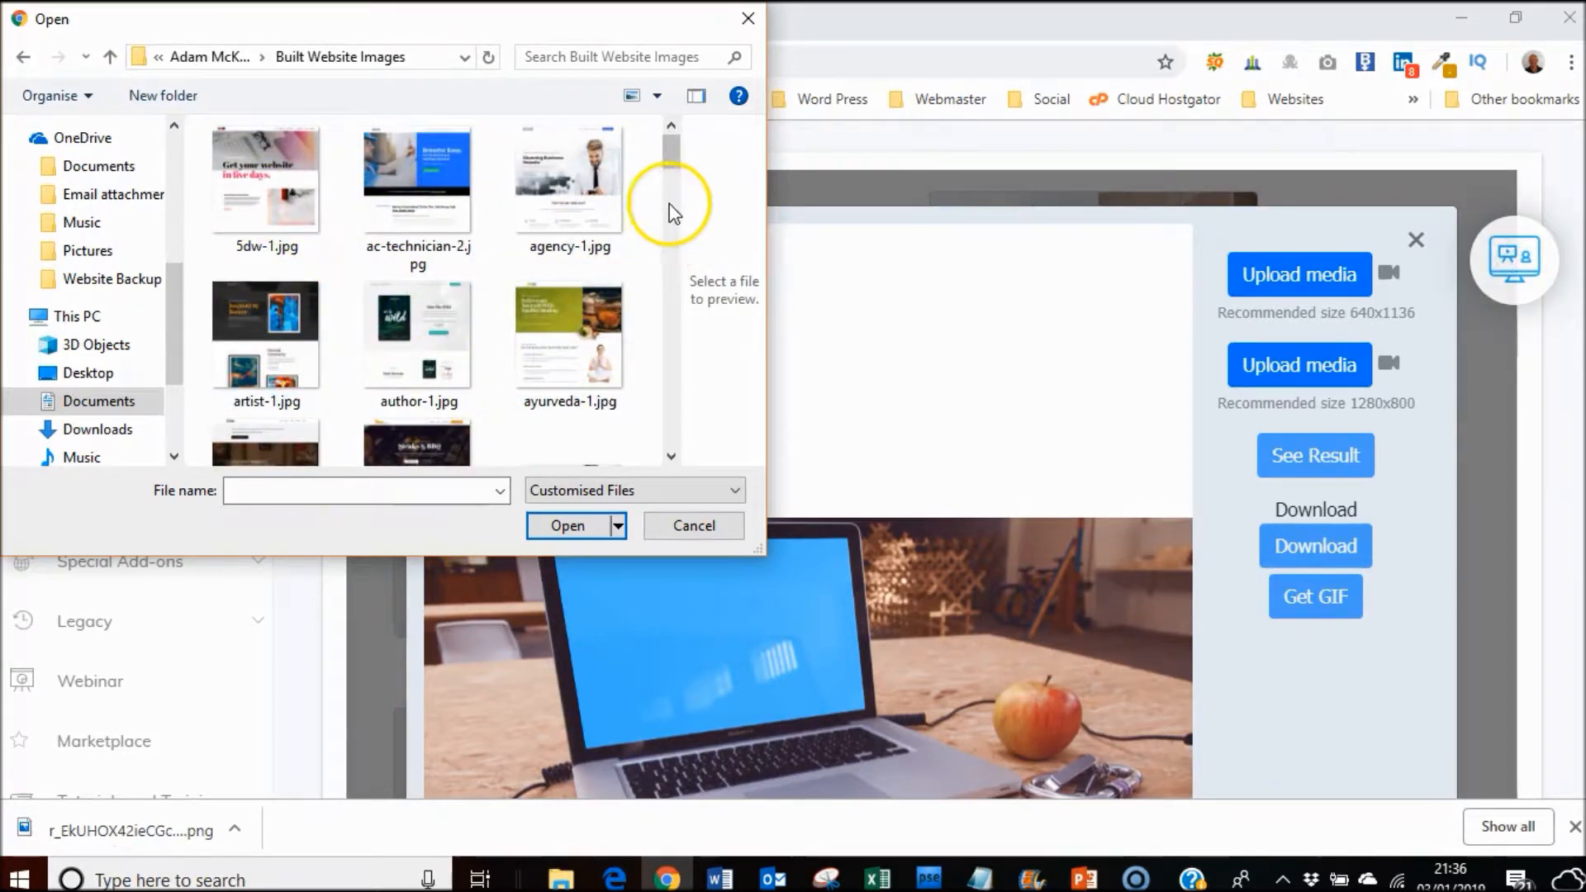
drag(671, 155, 671, 204)
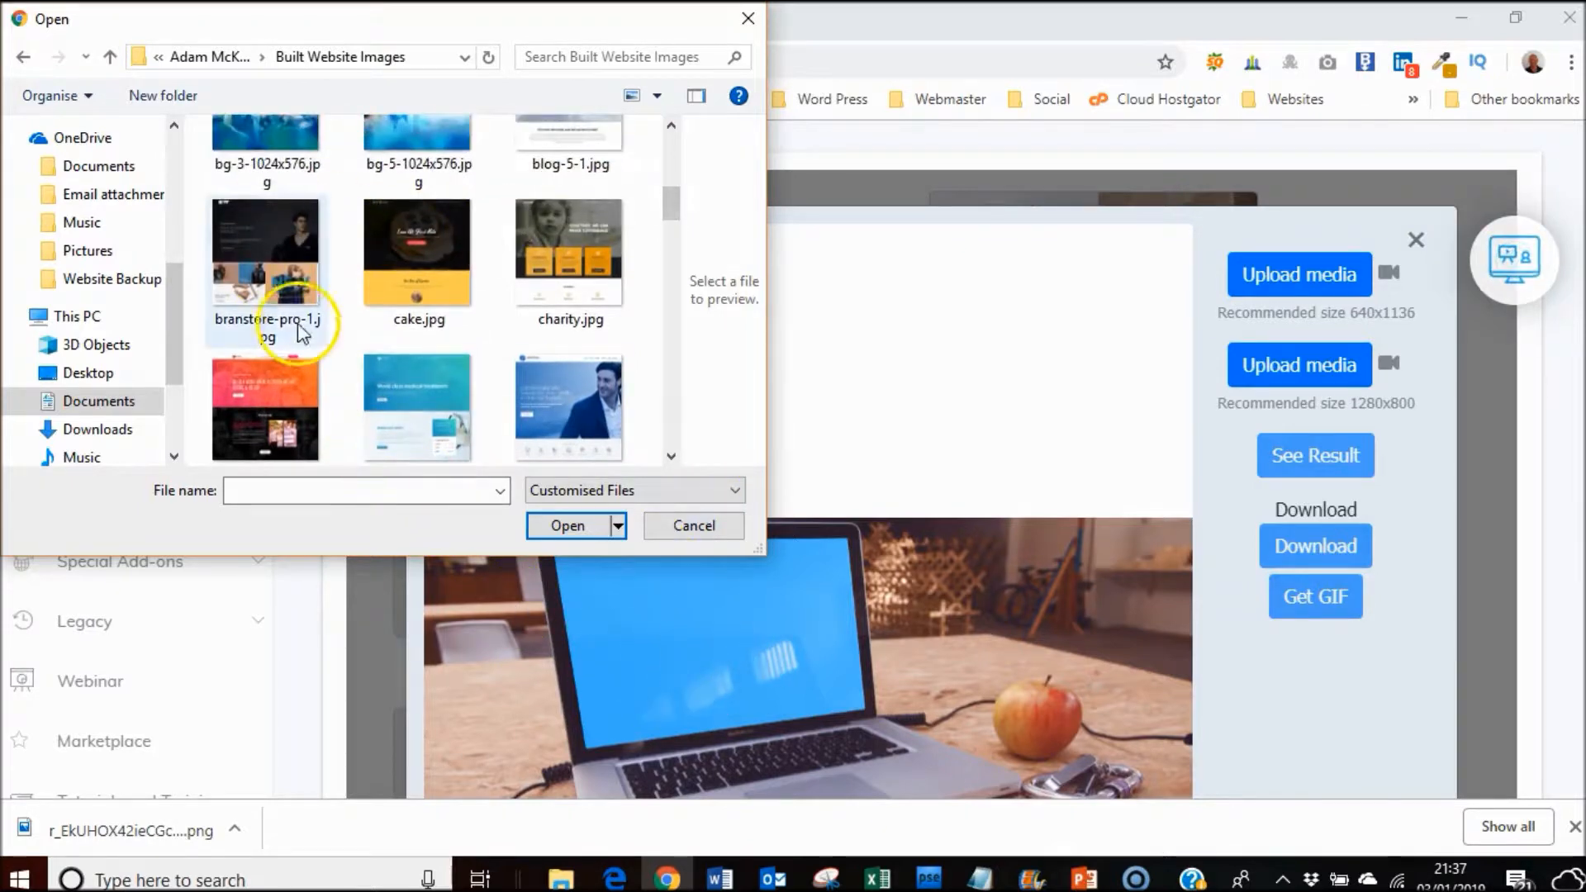
click(259, 274)
click(564, 529)
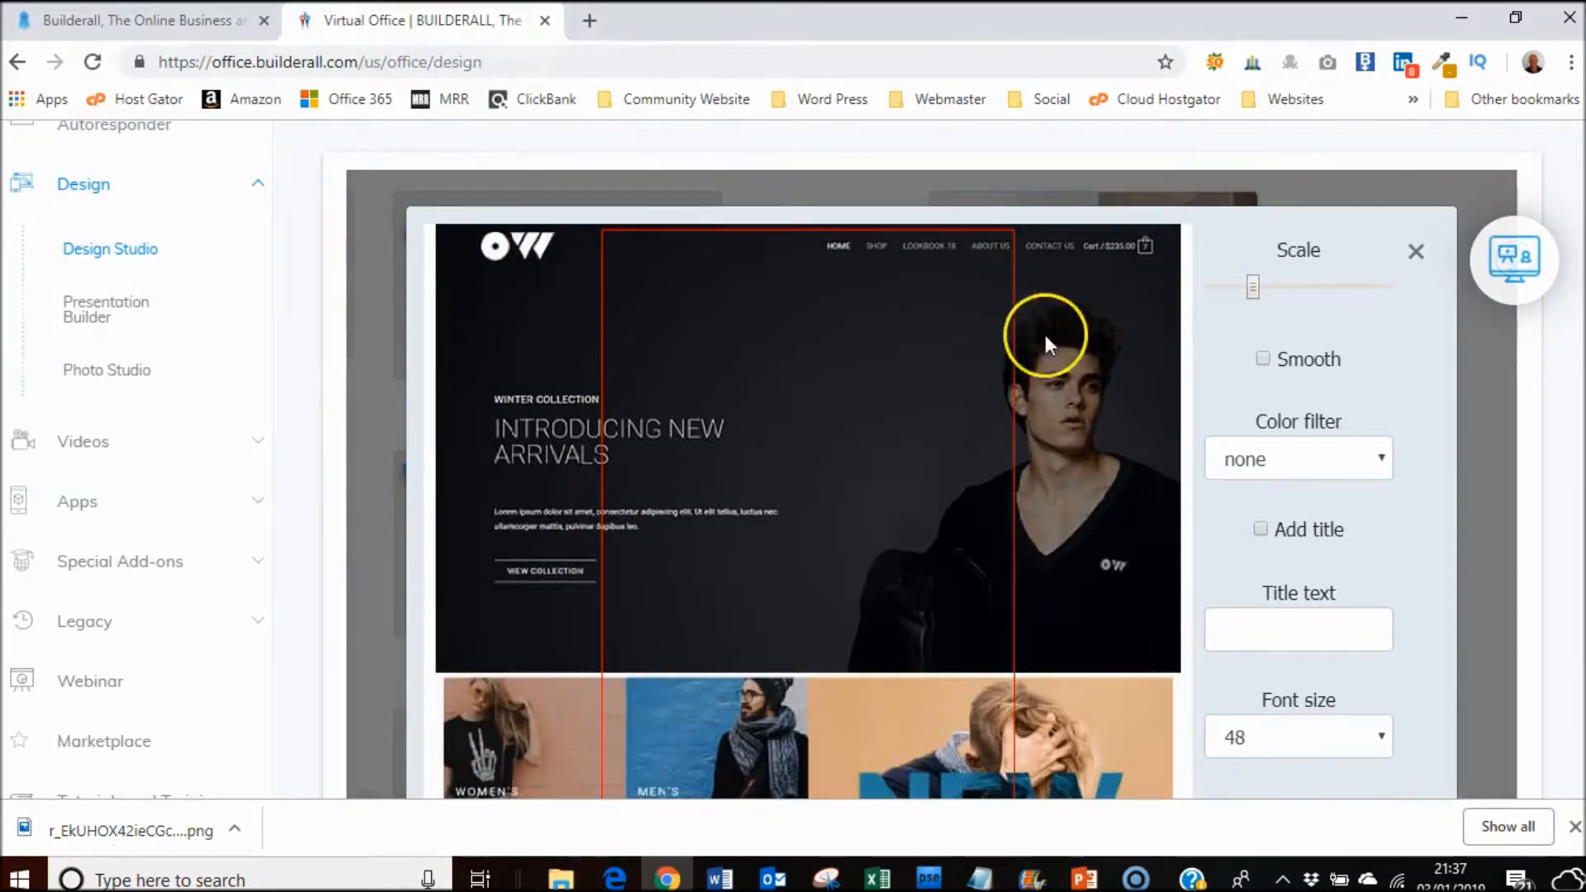
Step: Try scaling the image down slightly and aligning its upper-left corner with the red crop frame
mouse_move(846, 514)
mouse_down()
mouse_move(956, 521)
mouse_move(1037, 550)
mouse_move(1022, 519)
mouse_move(820, 529)
mouse_up()
mouse_move(1251, 287)
mouse_down()
mouse_move(1270, 289)
mouse_move(1249, 292)
mouse_up()
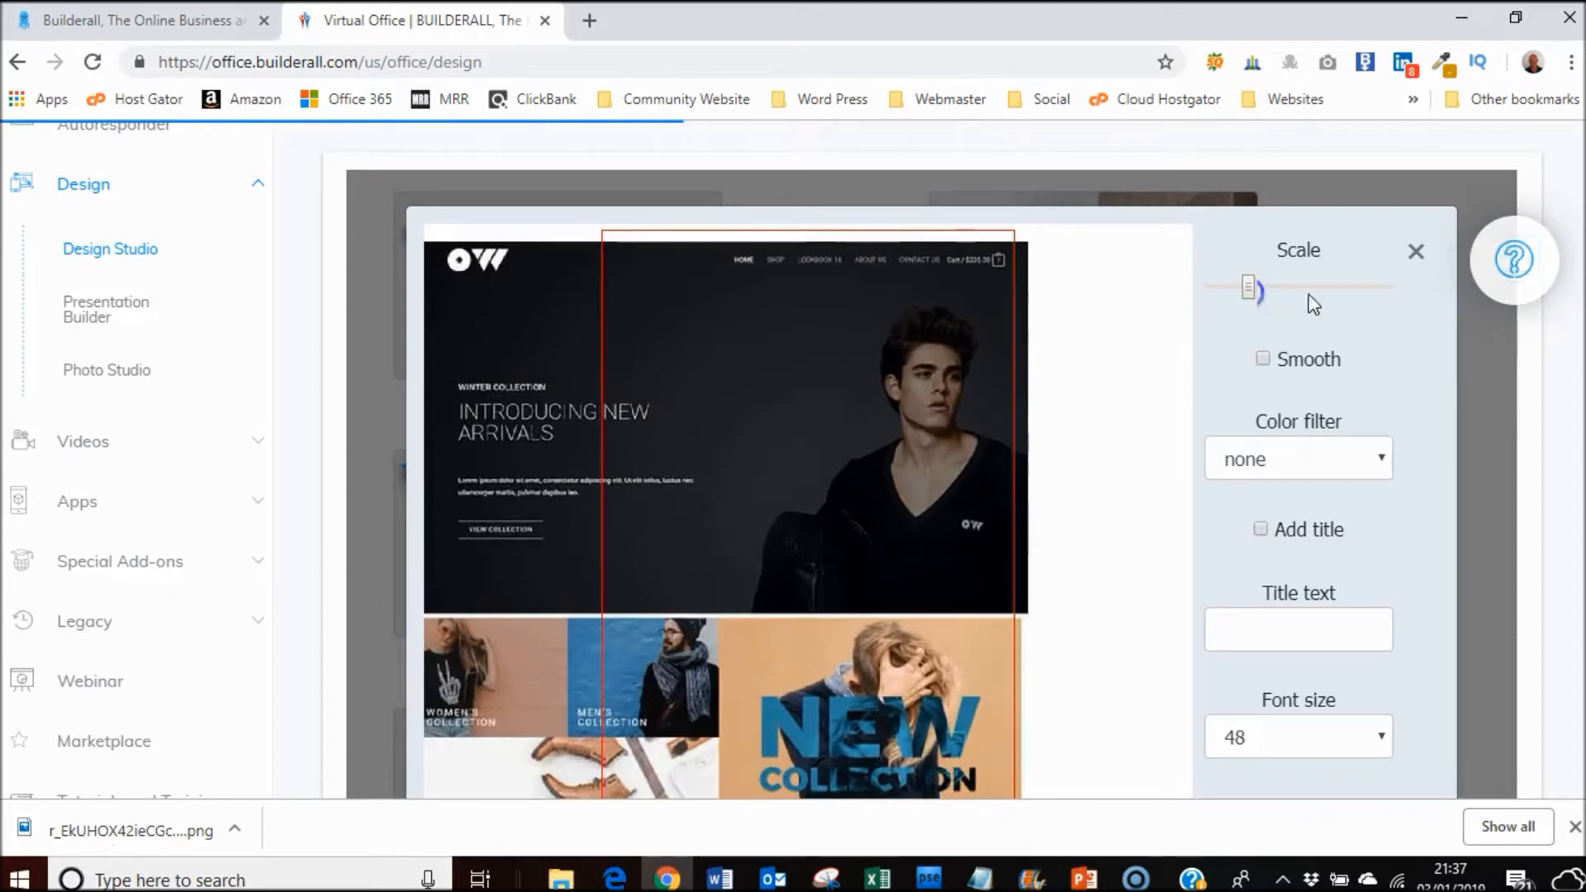
scroll(1307, 296, down, 3)
scroll(1474, 314, up, 1)
scroll(793, 487, up, 2)
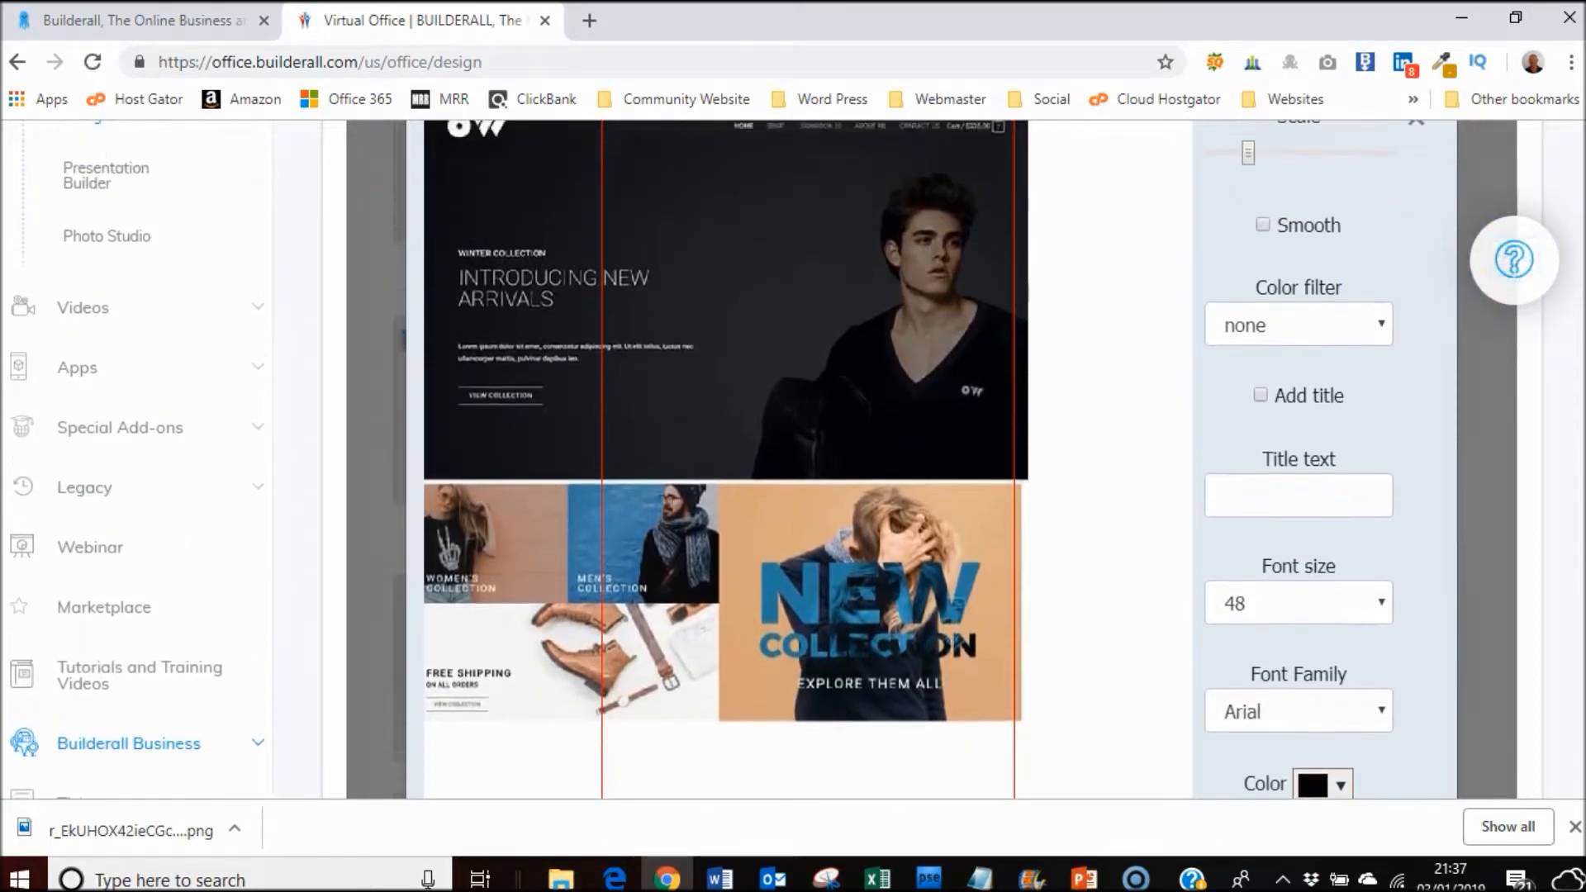
drag(854, 341, 1013, 324)
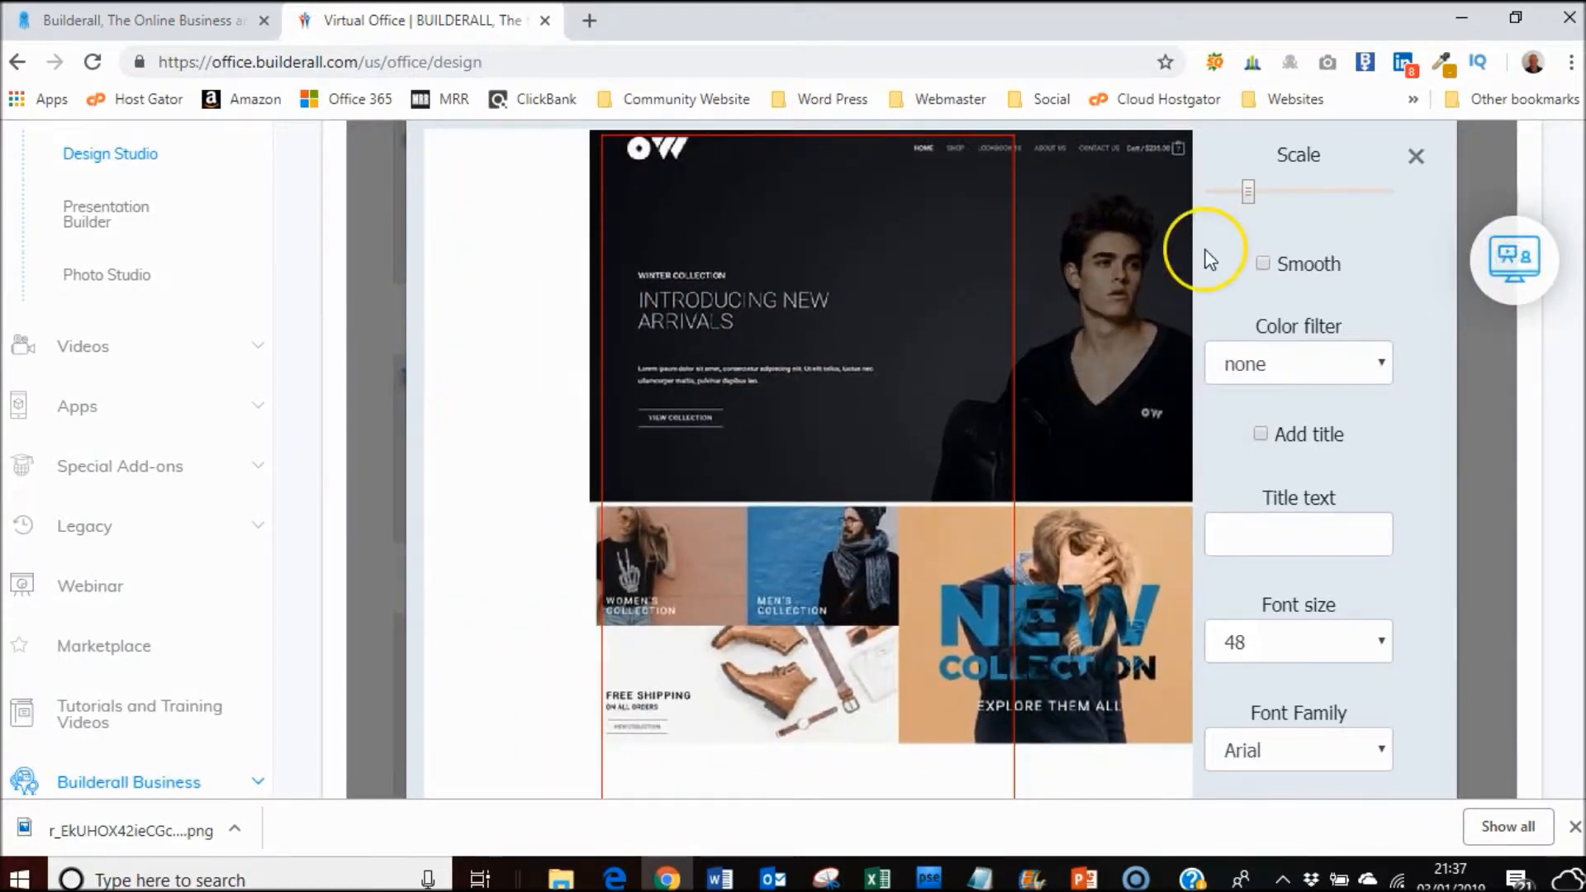
Step: Try a noticeably larger image scale and check how the page fills the crop frame's full height
drag(1249, 196, 1270, 191)
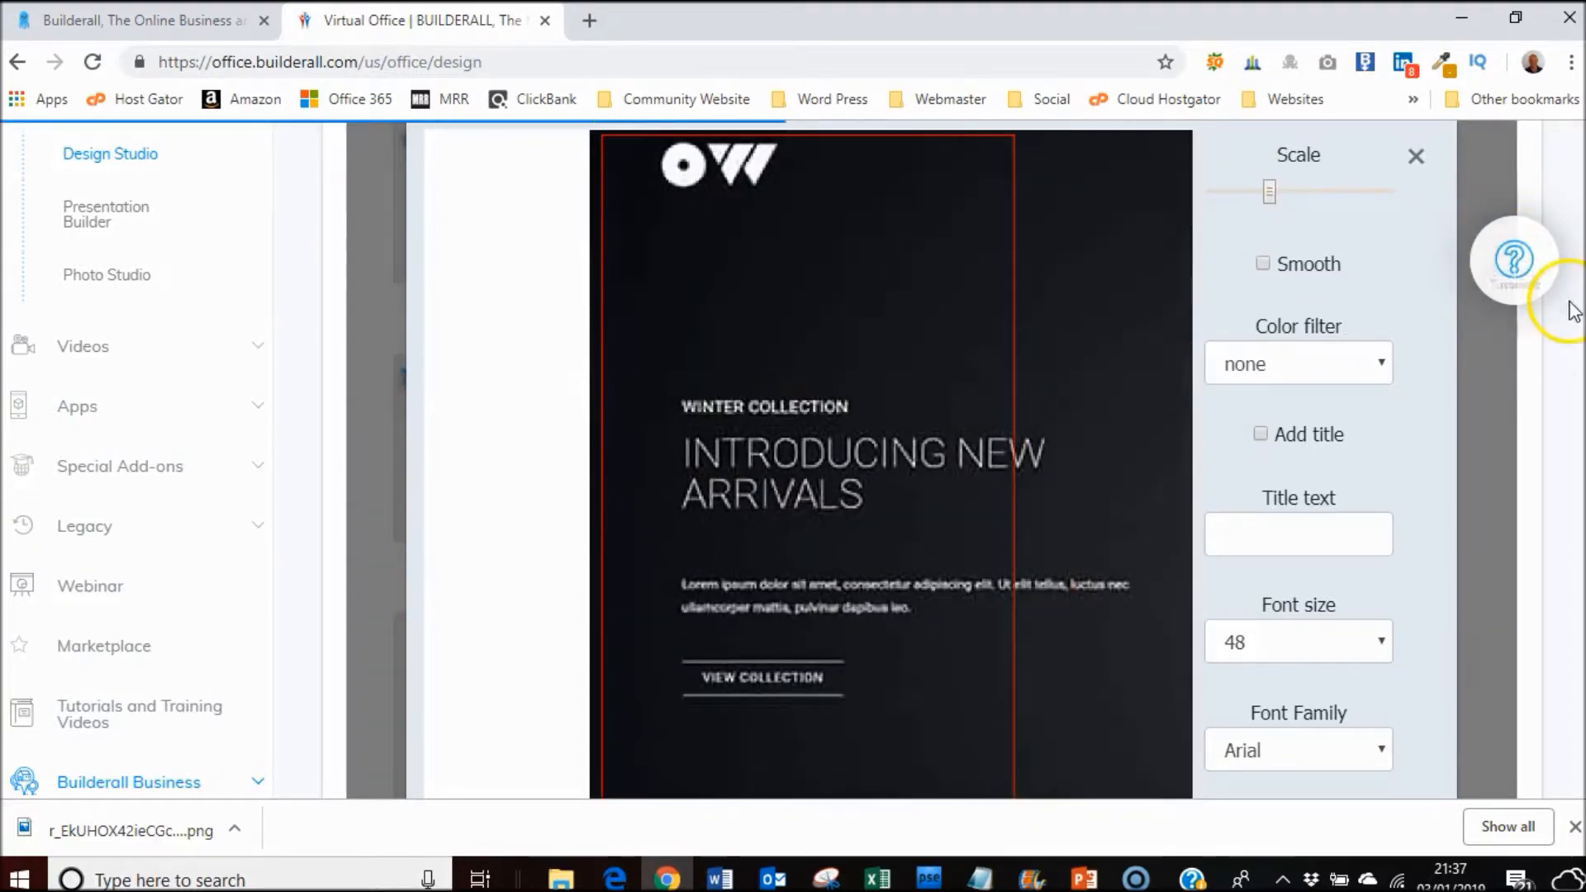
scroll(1561, 297, down, 3)
scroll(1561, 297, down, 1)
scroll(1561, 297, up, 1)
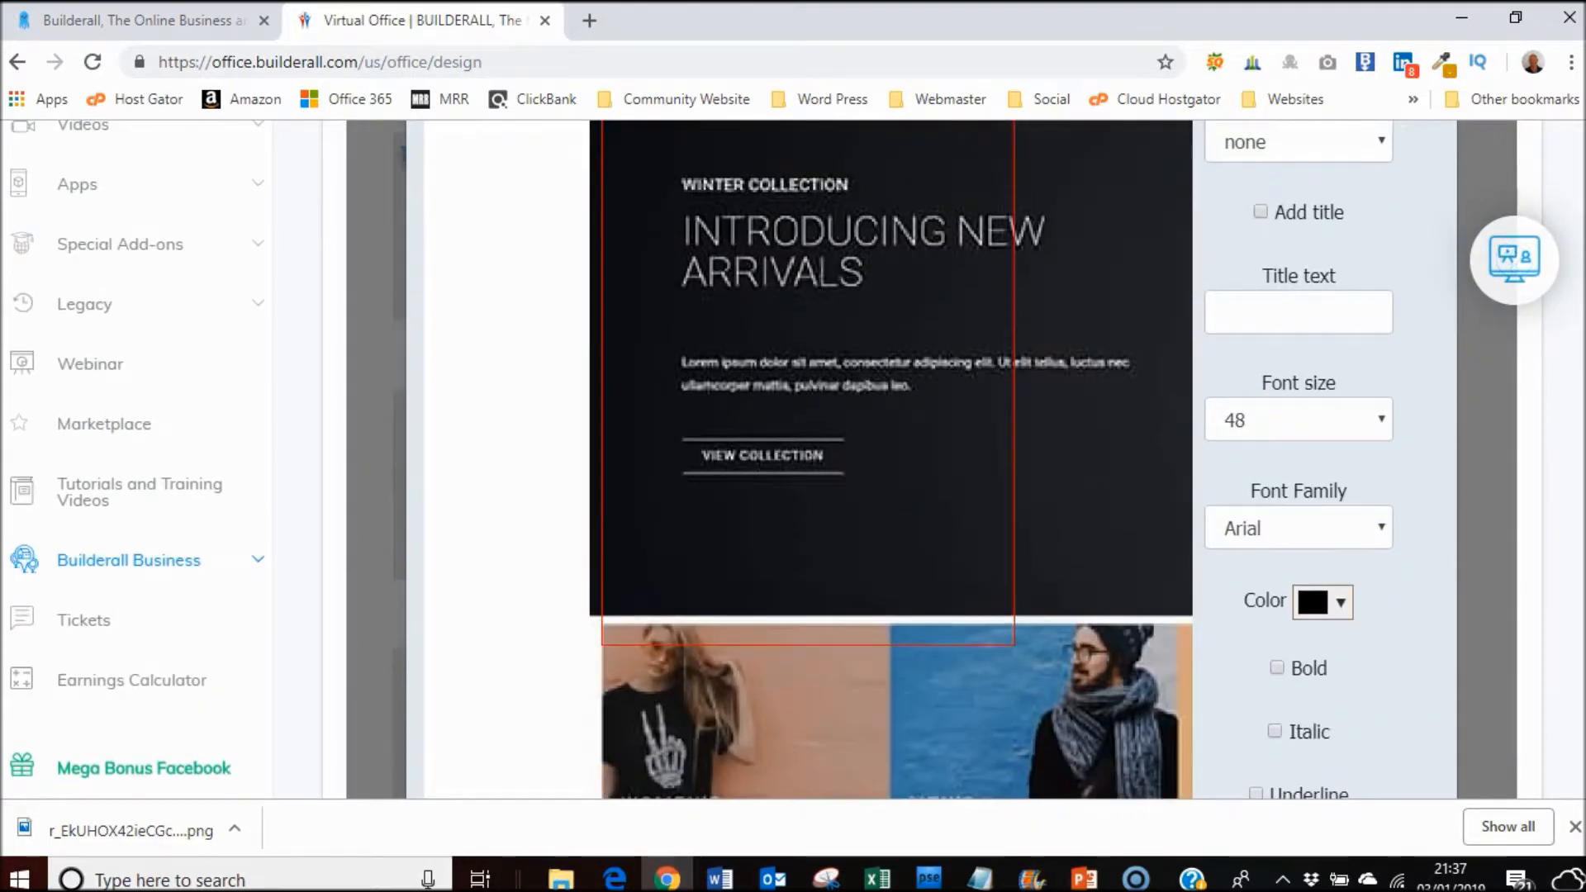
scroll(1578, 372, up, 3)
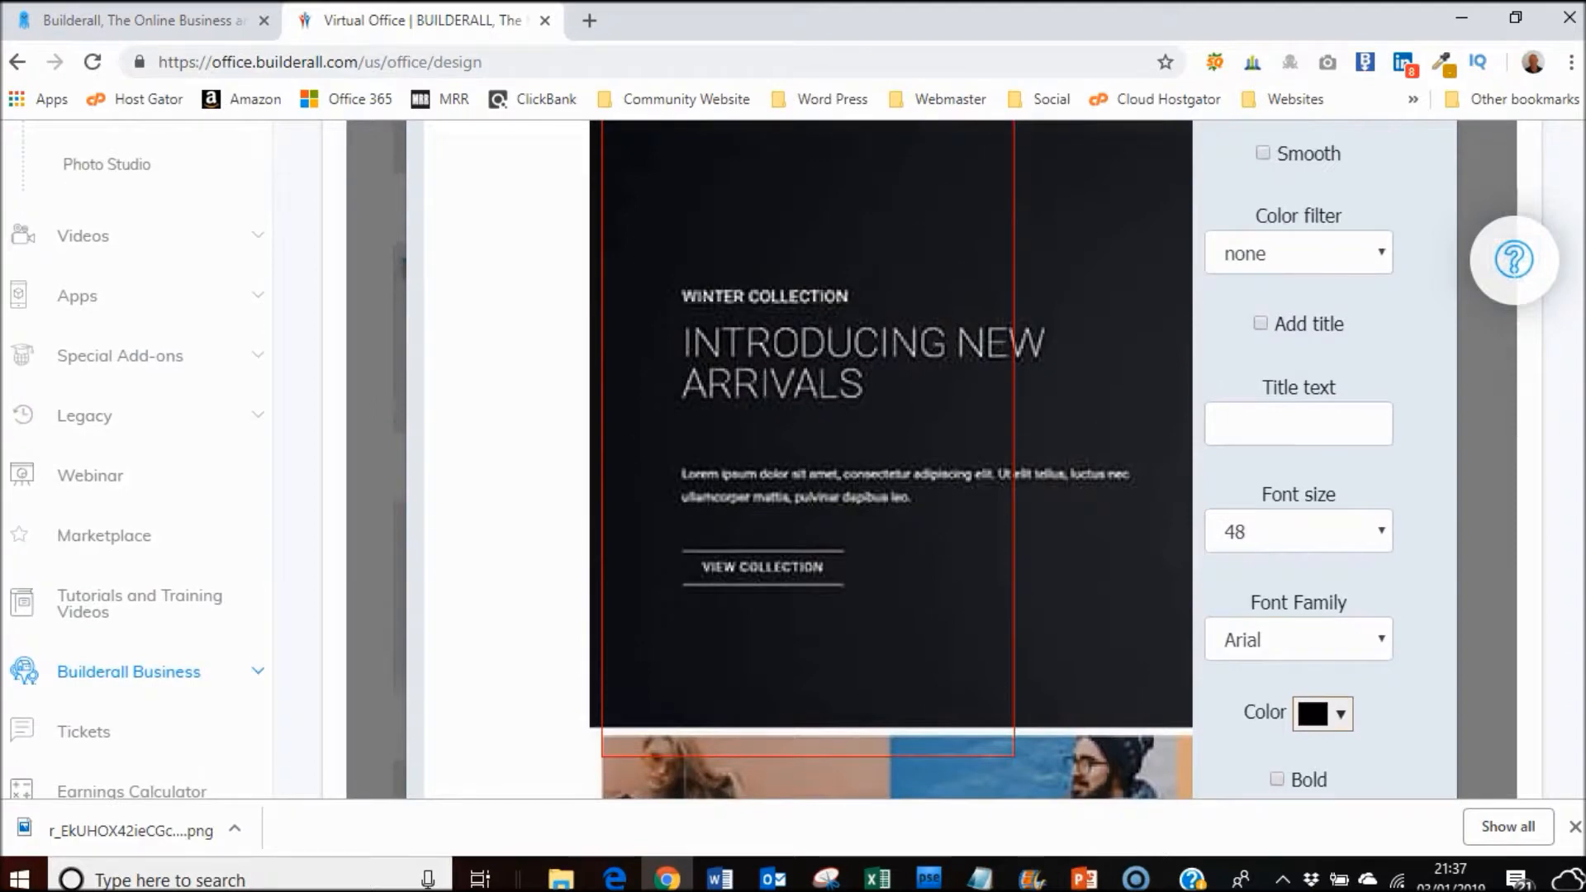
scroll(1377, 194, up, 1)
Step: Reduce the image scale and position the picture so the male model and New Collection banner fill the crop frame
drag(1268, 214, 1255, 216)
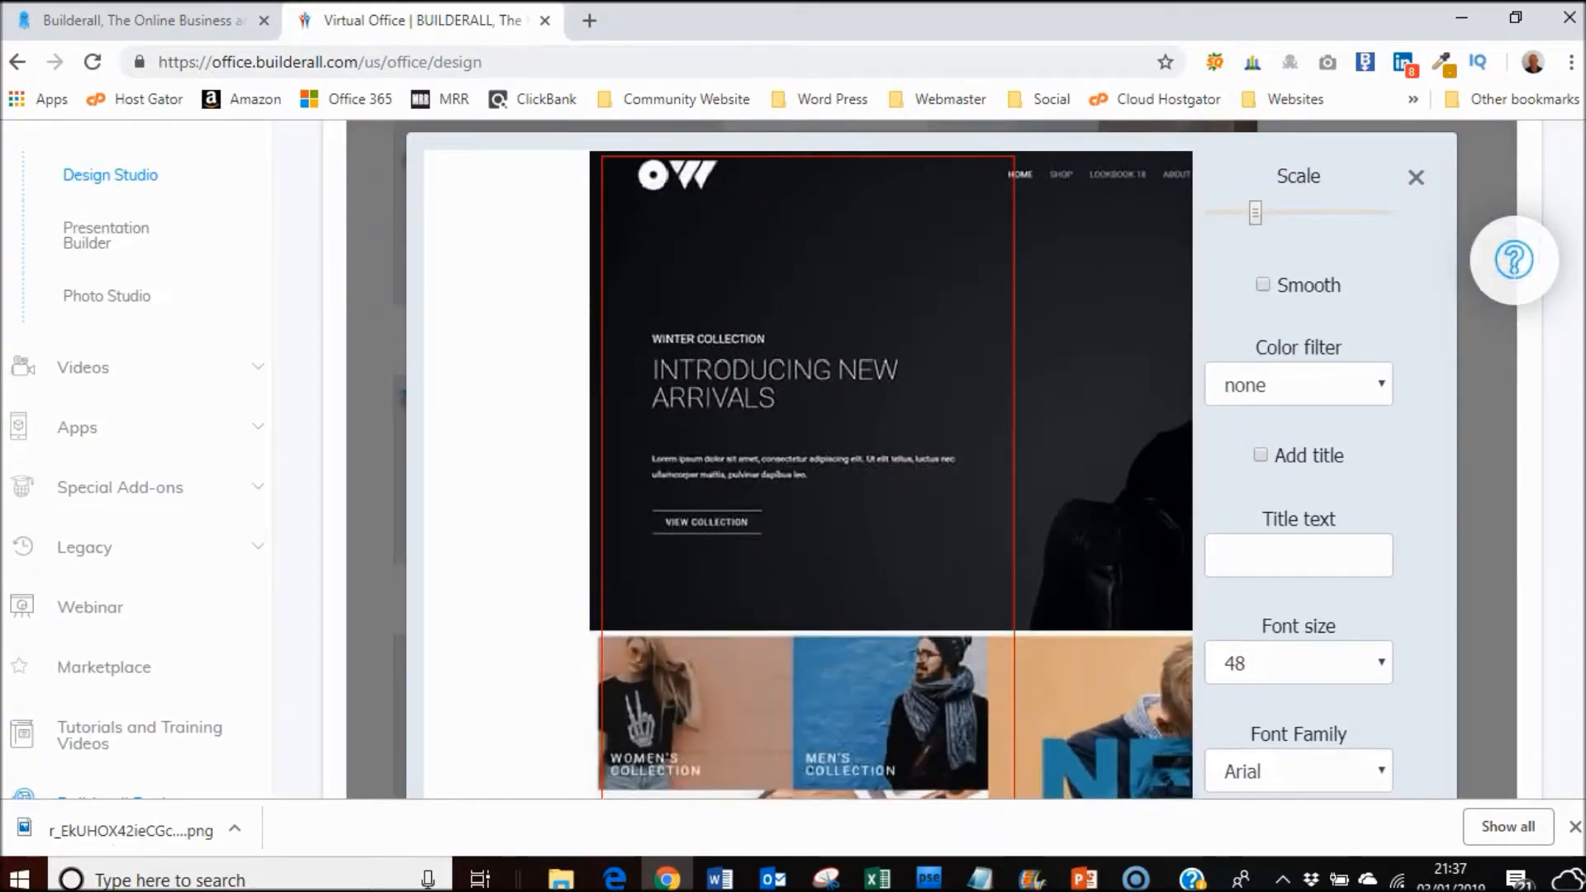
scroll(793, 463, down, 3)
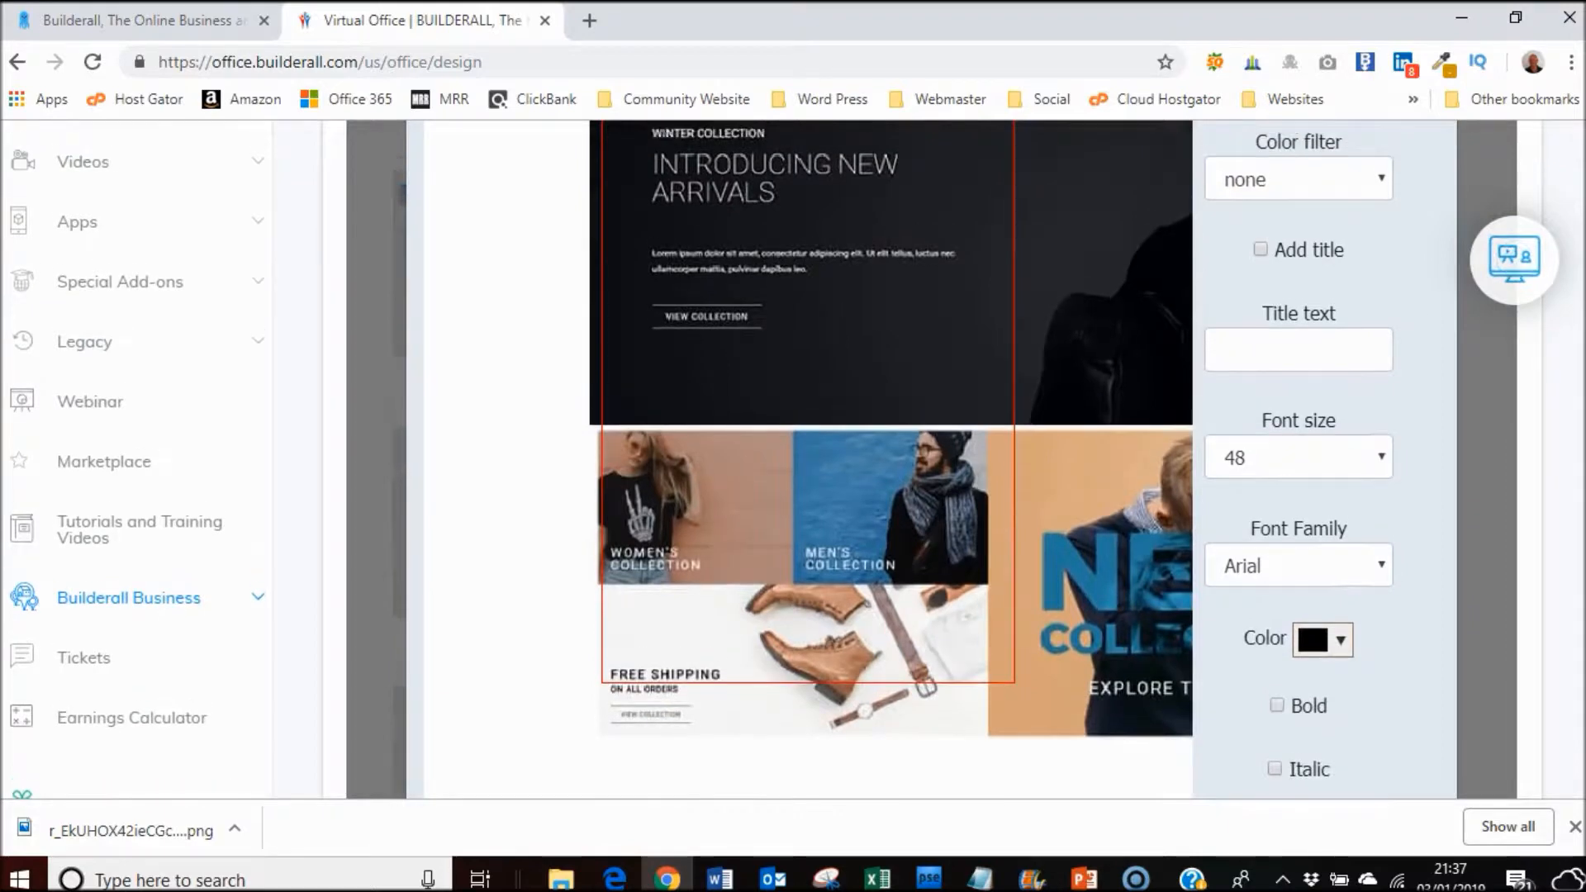
drag(1117, 361, 753, 433)
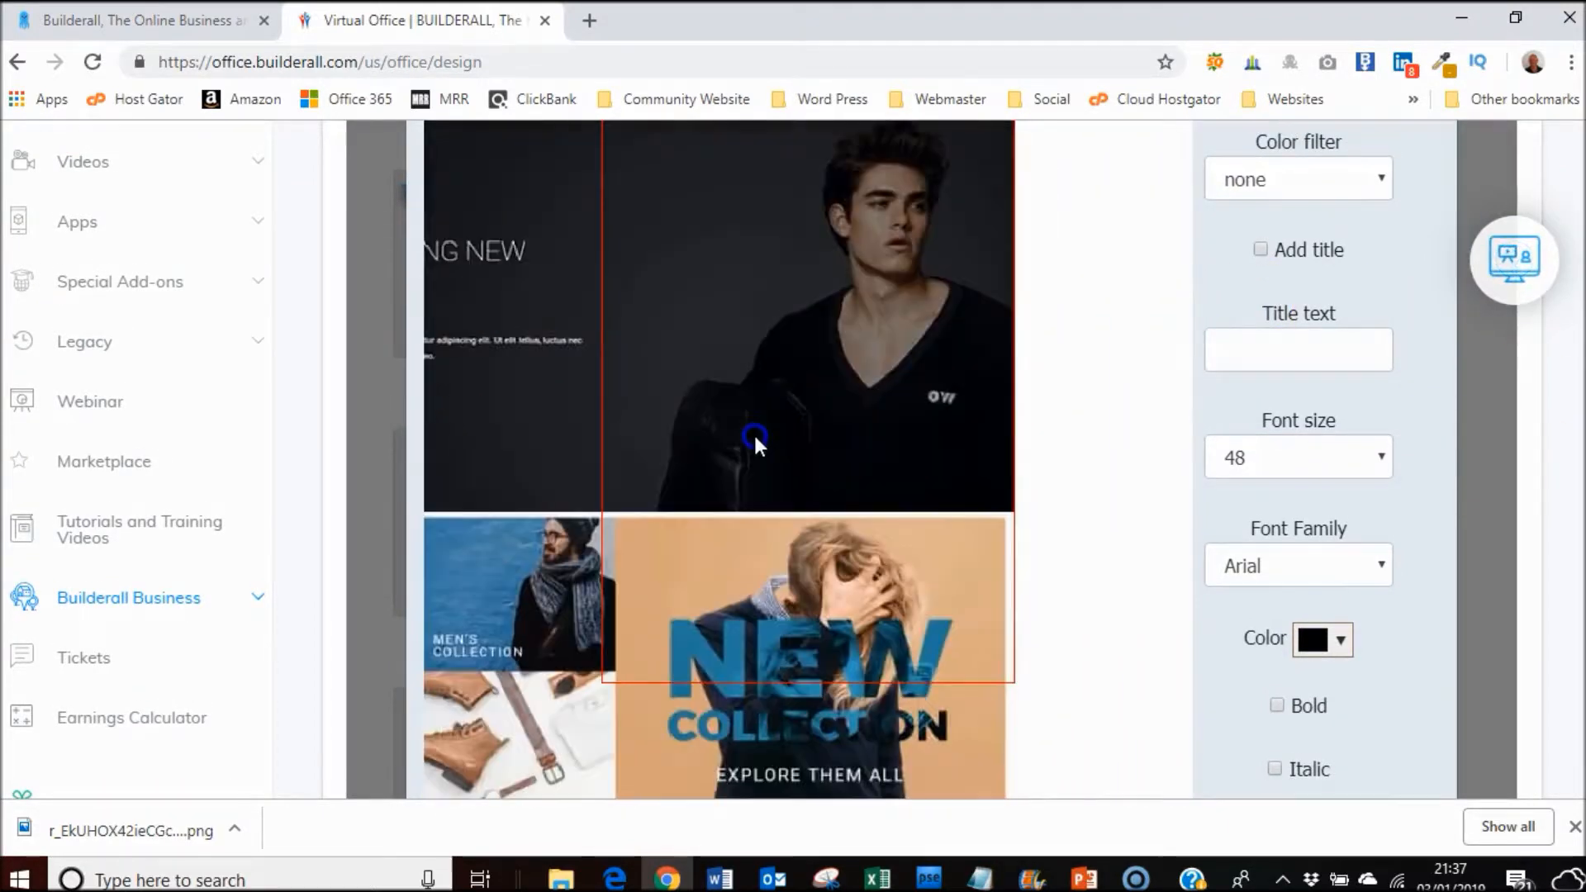
scroll(1577, 417, up, 2)
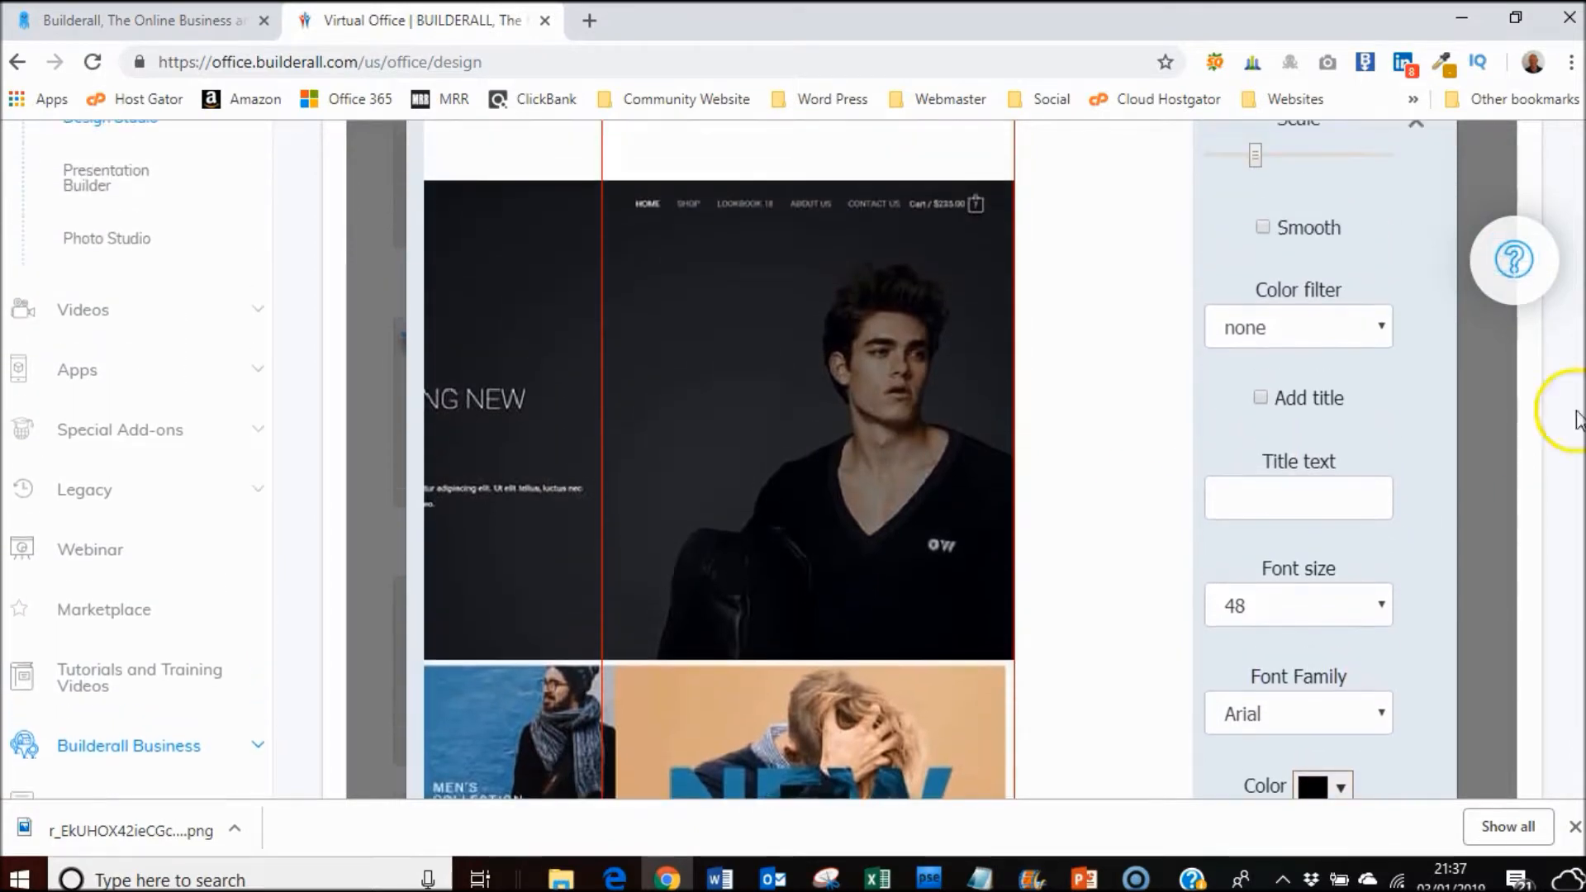
drag(948, 523, 869, 450)
scroll(1434, 548, up, 2)
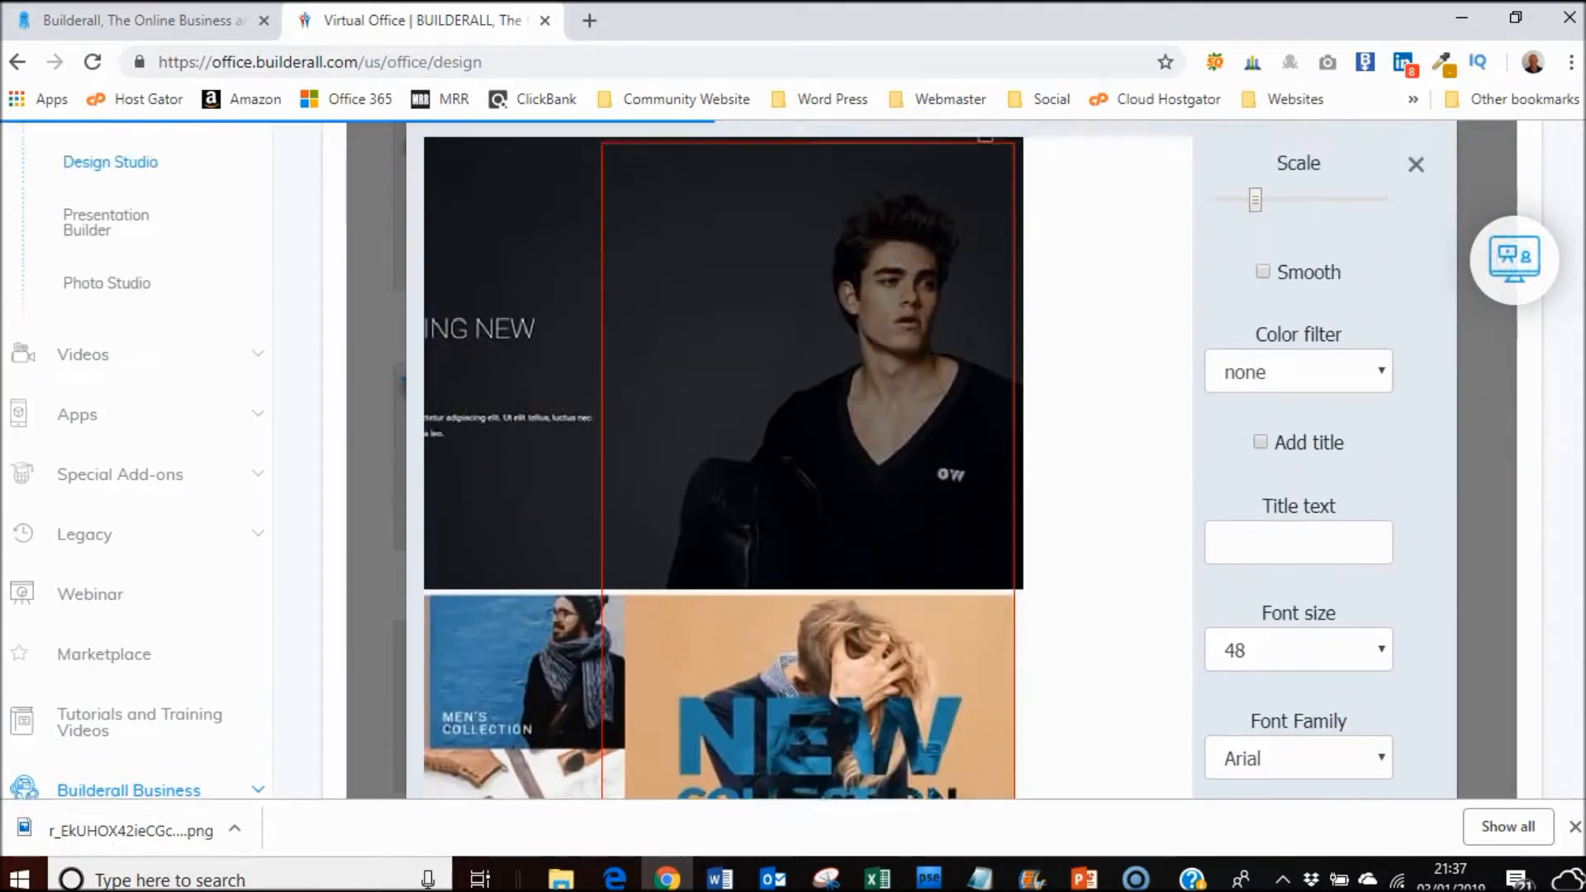
Step: Accept the cropped store image with no color filter and no title
scroll(792, 459, down, 5)
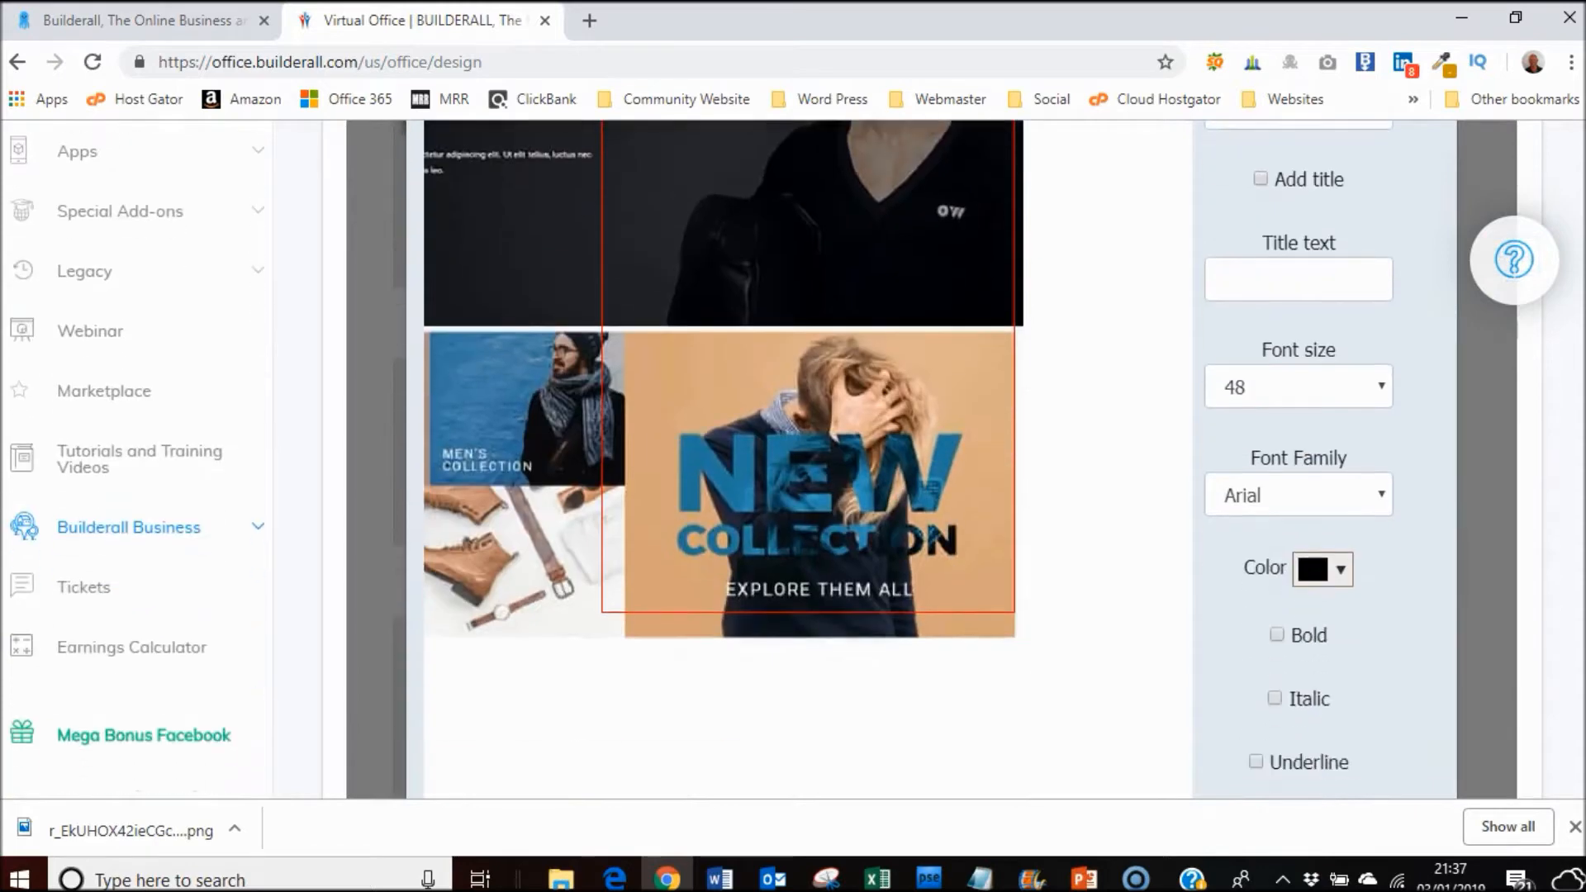
scroll(793, 459, down, 3)
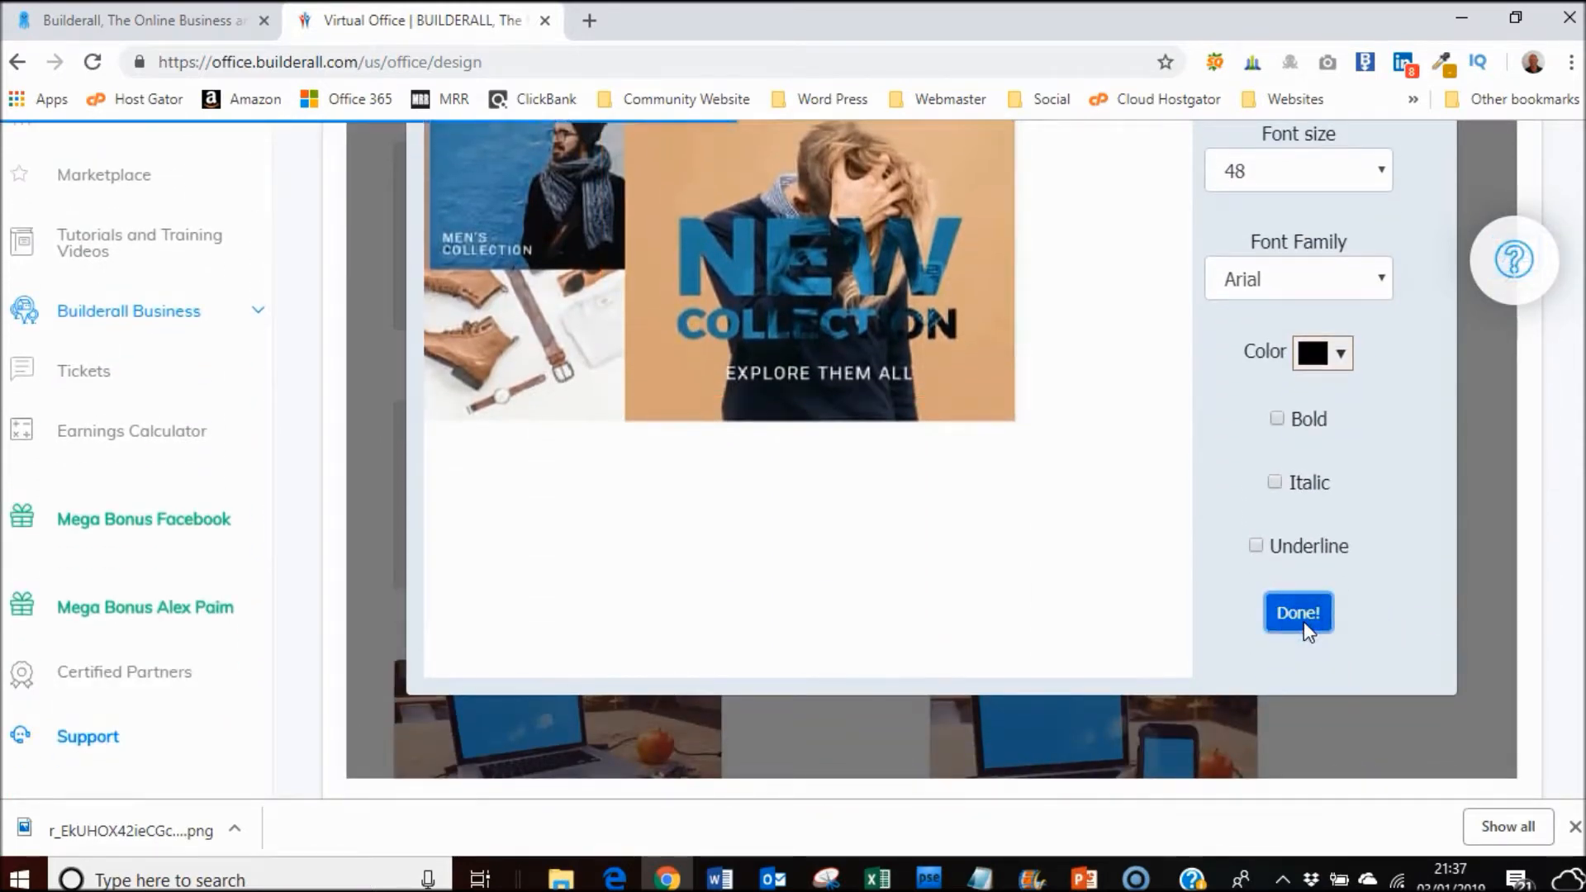
click(1304, 621)
Step: Upload dietitian.jpg from the Built Website Images folder as the 1280x800 media
scroll(792, 459, up, 5)
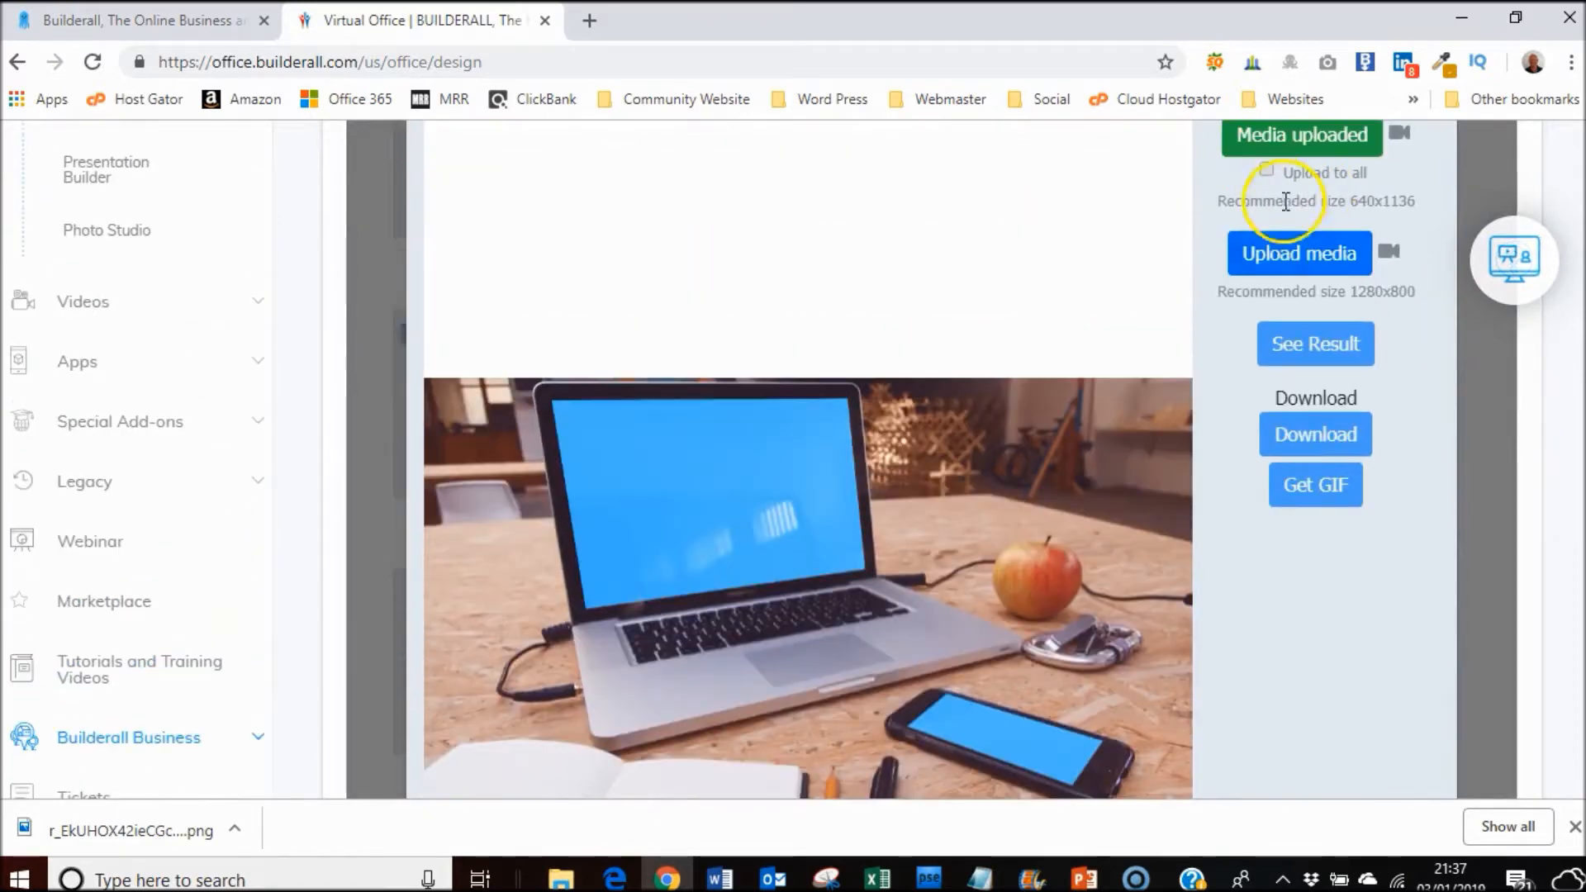
click(1285, 255)
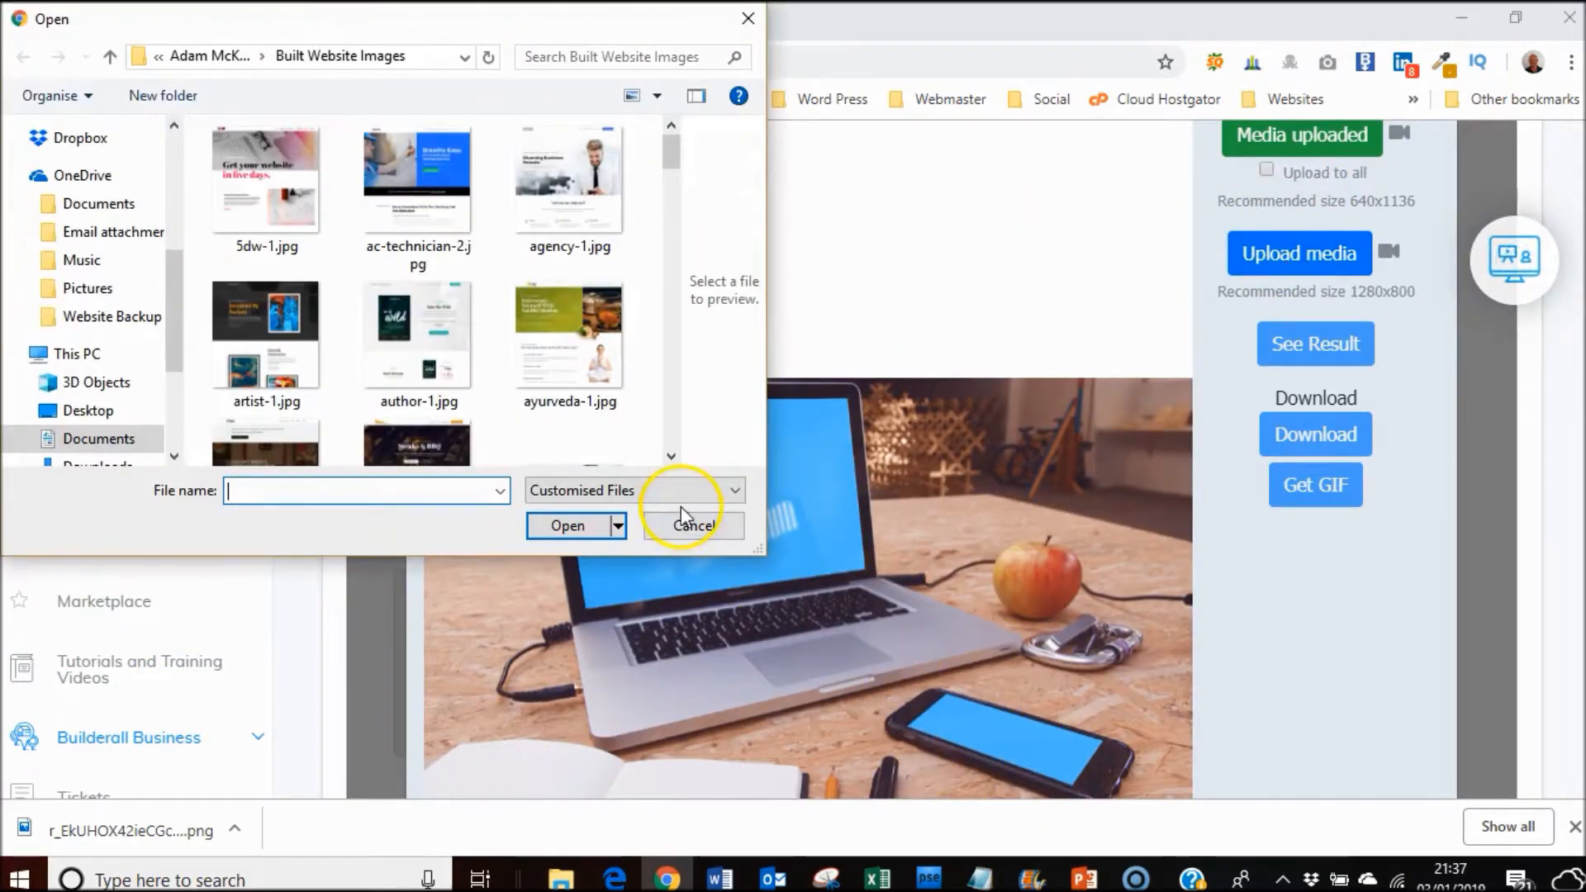
drag(673, 154, 678, 249)
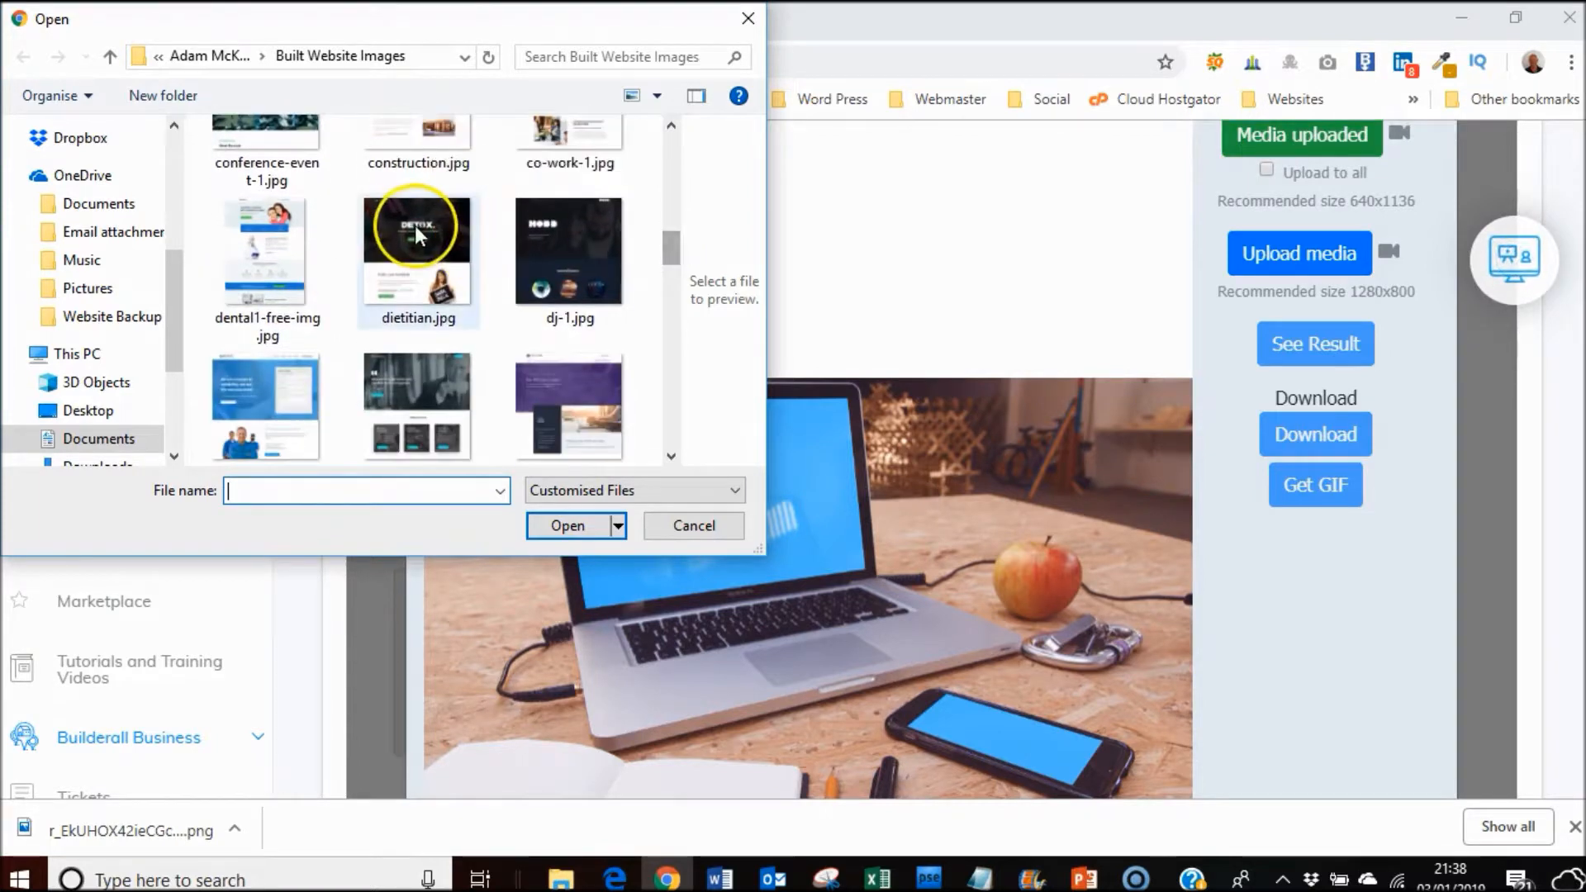
click(418, 235)
click(555, 525)
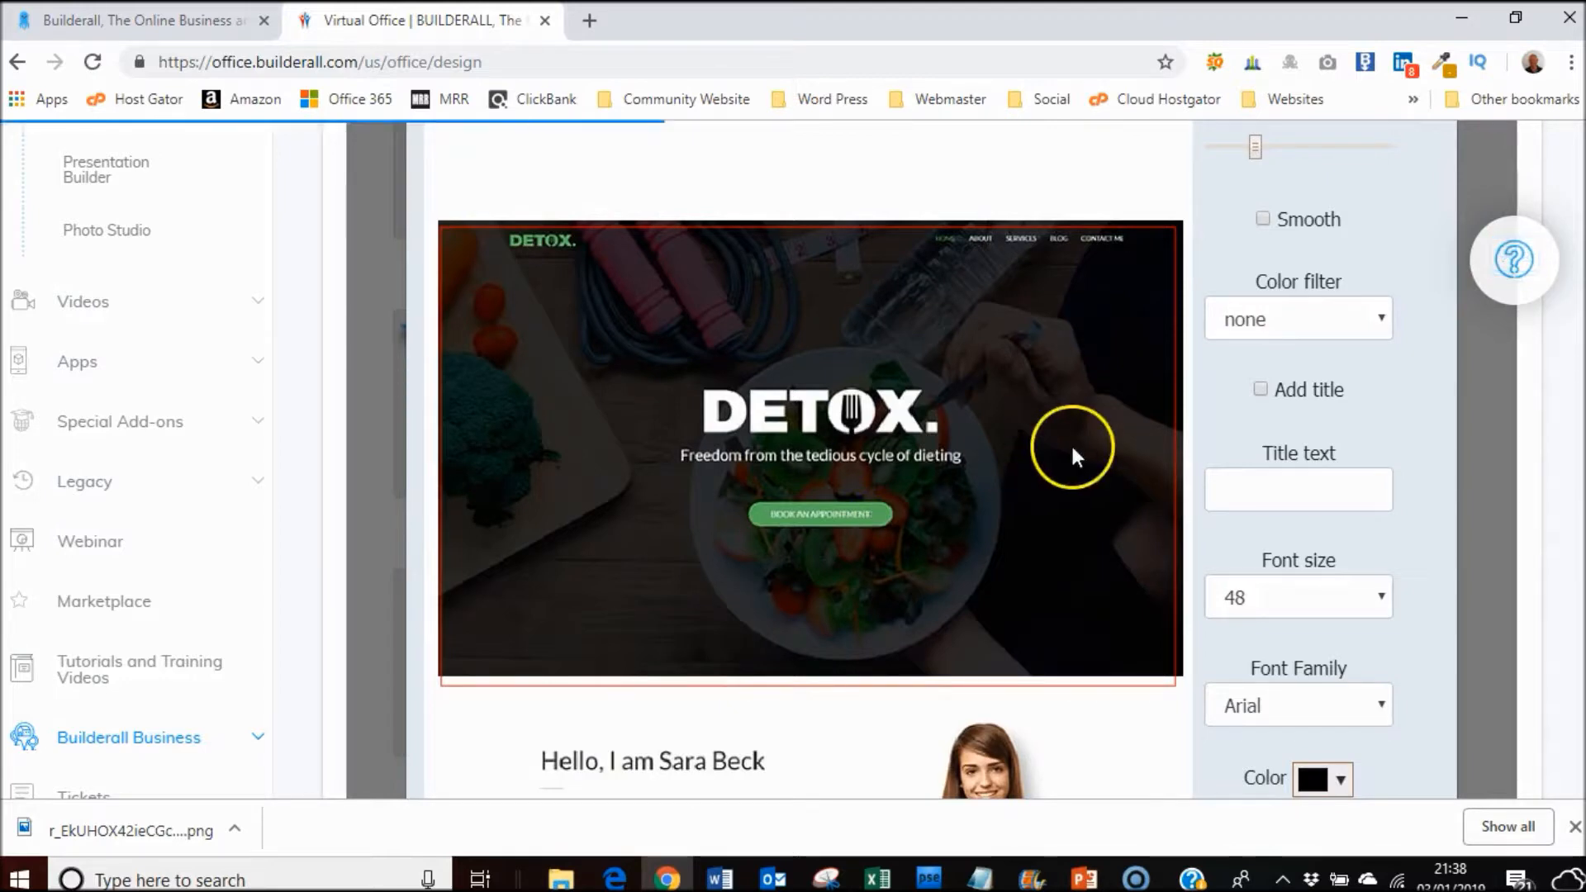
Step: Accept the dietitian image with its default scale, filter and title settings and render the mockup result
scroll(1514, 262, down, 5)
click(1306, 621)
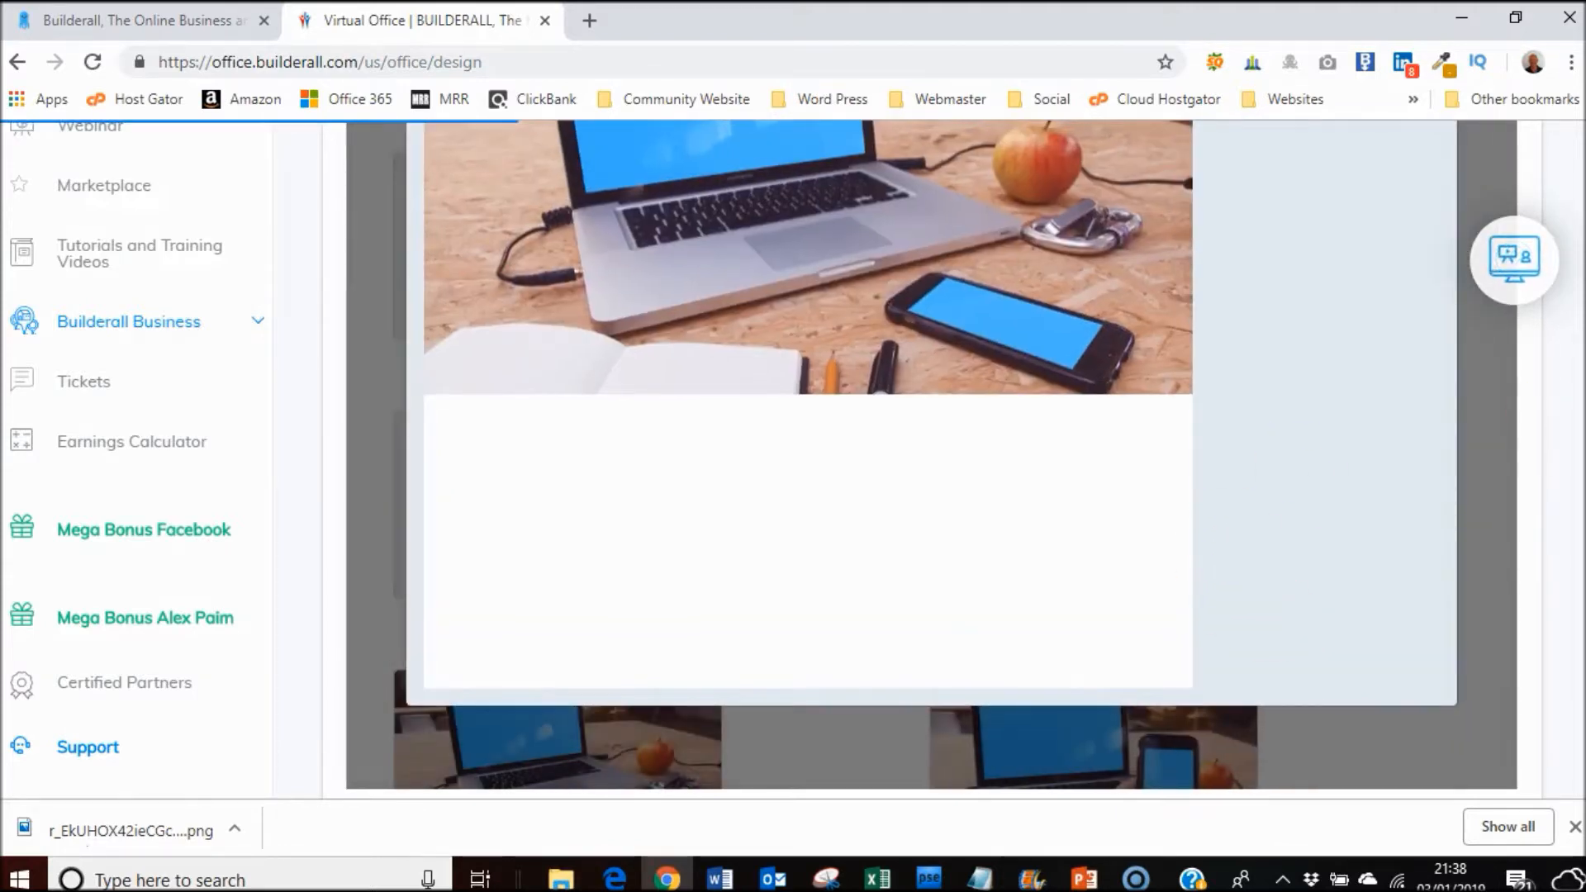
scroll(1489, 292, up, 6)
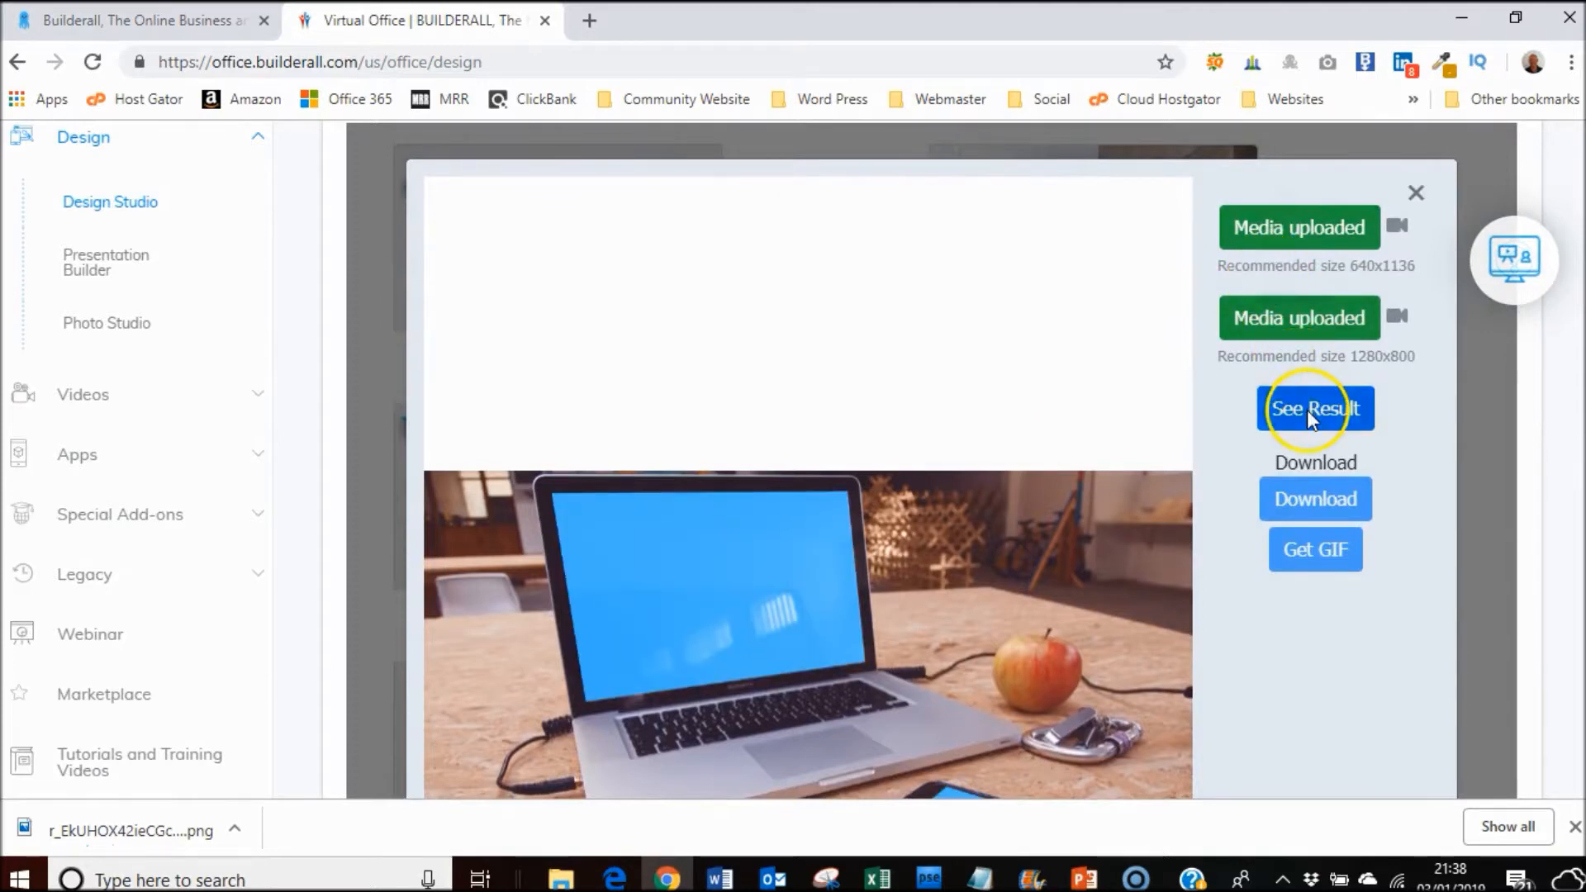
click(1306, 409)
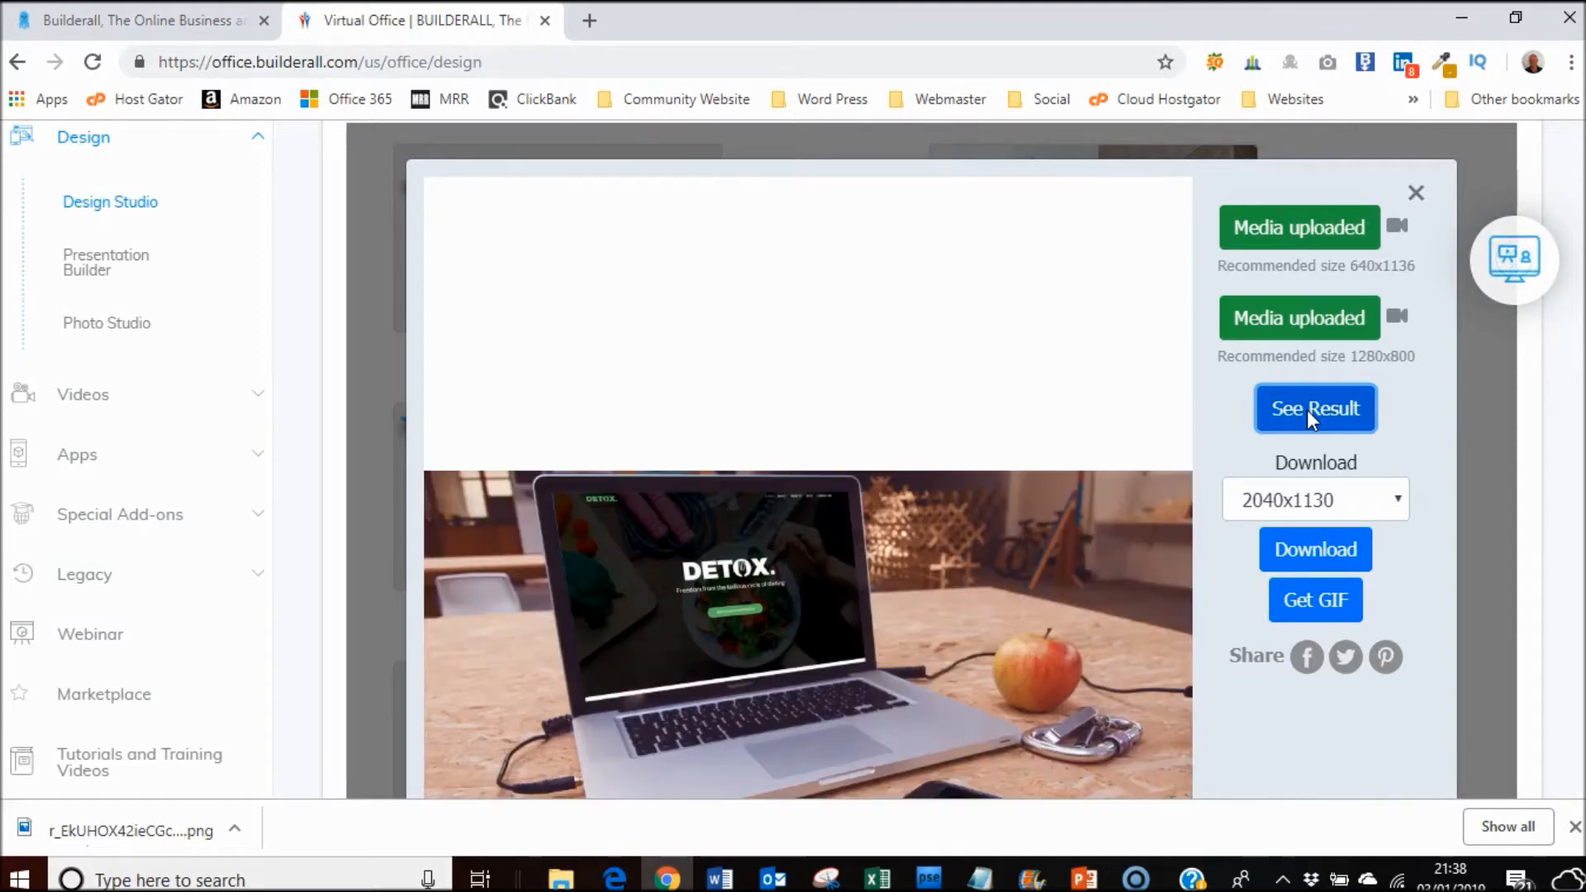
Step: Download the laptop and phone mockup at 2040x1130 and switch to the Downloads folder in File Explorer
scroll(764, 459, down, 1)
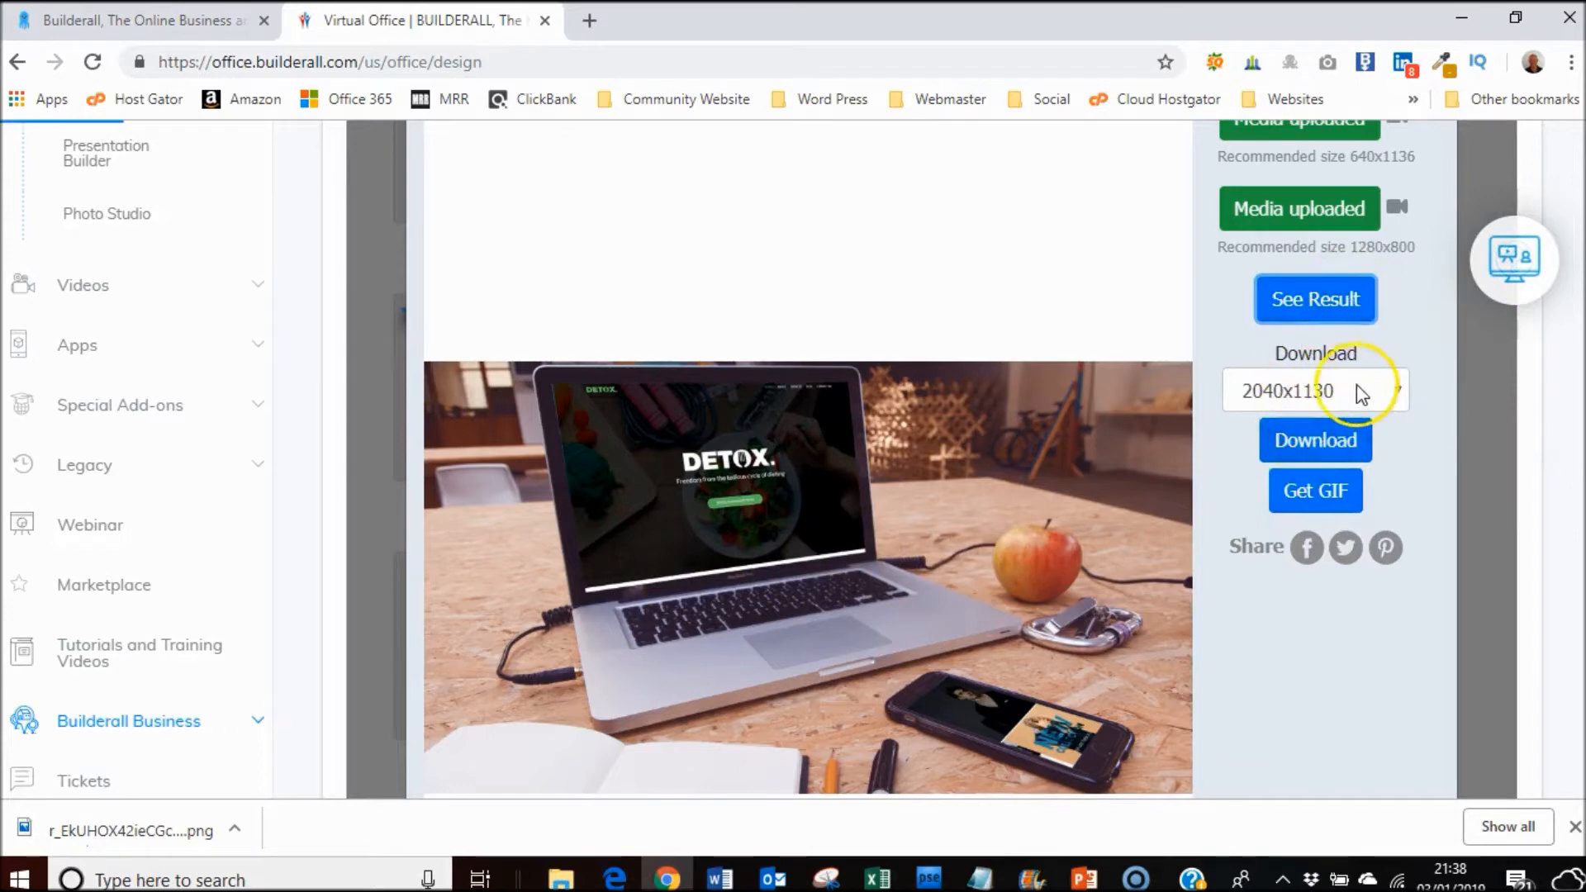
click(1323, 443)
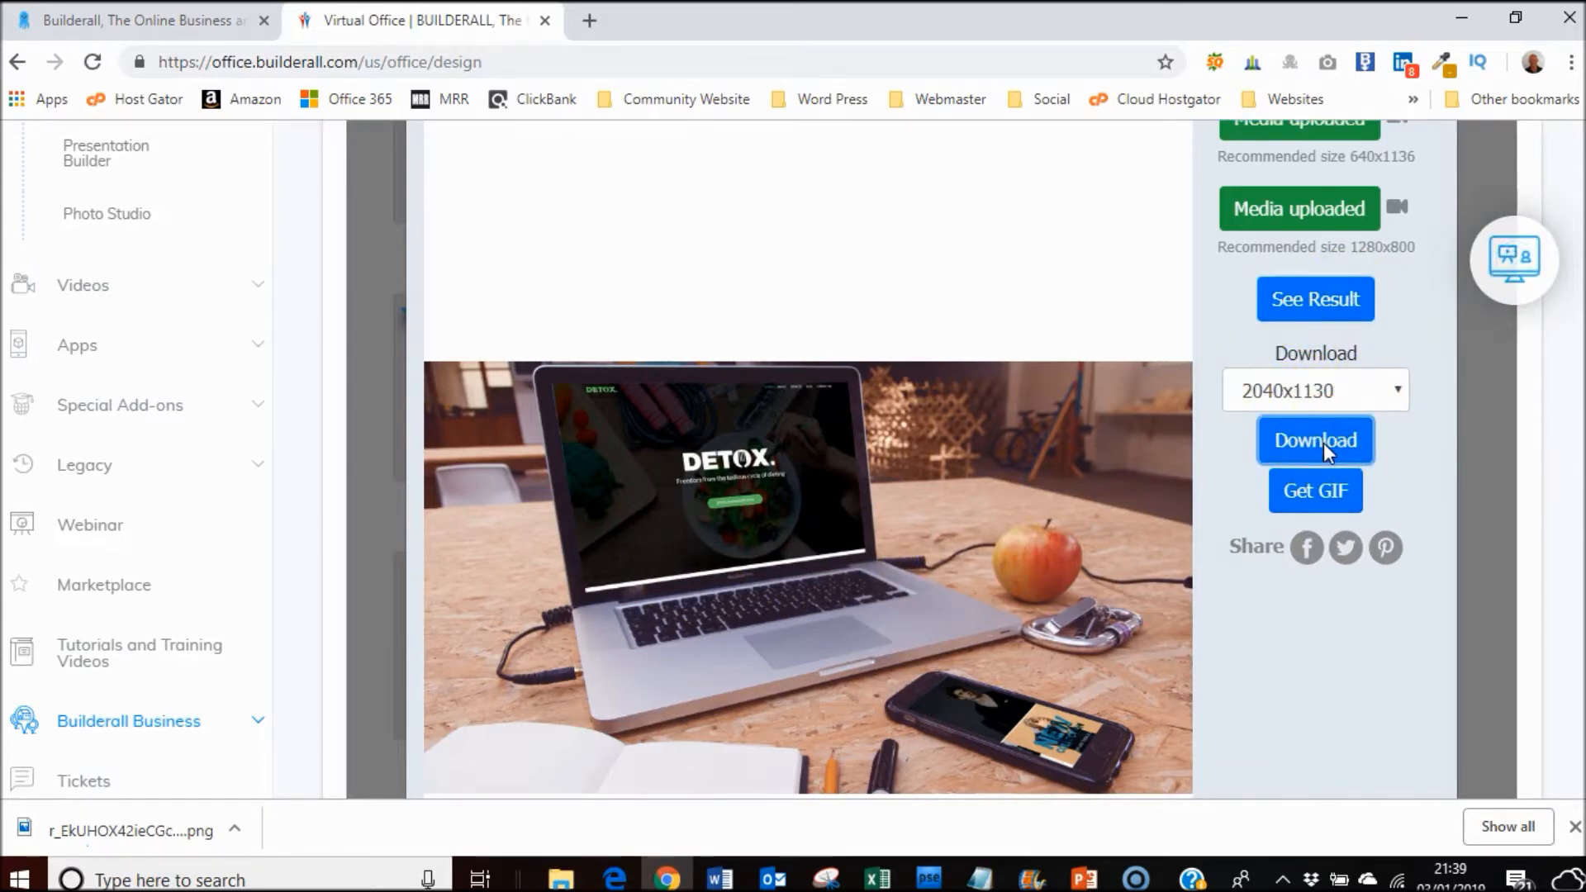
click(585, 877)
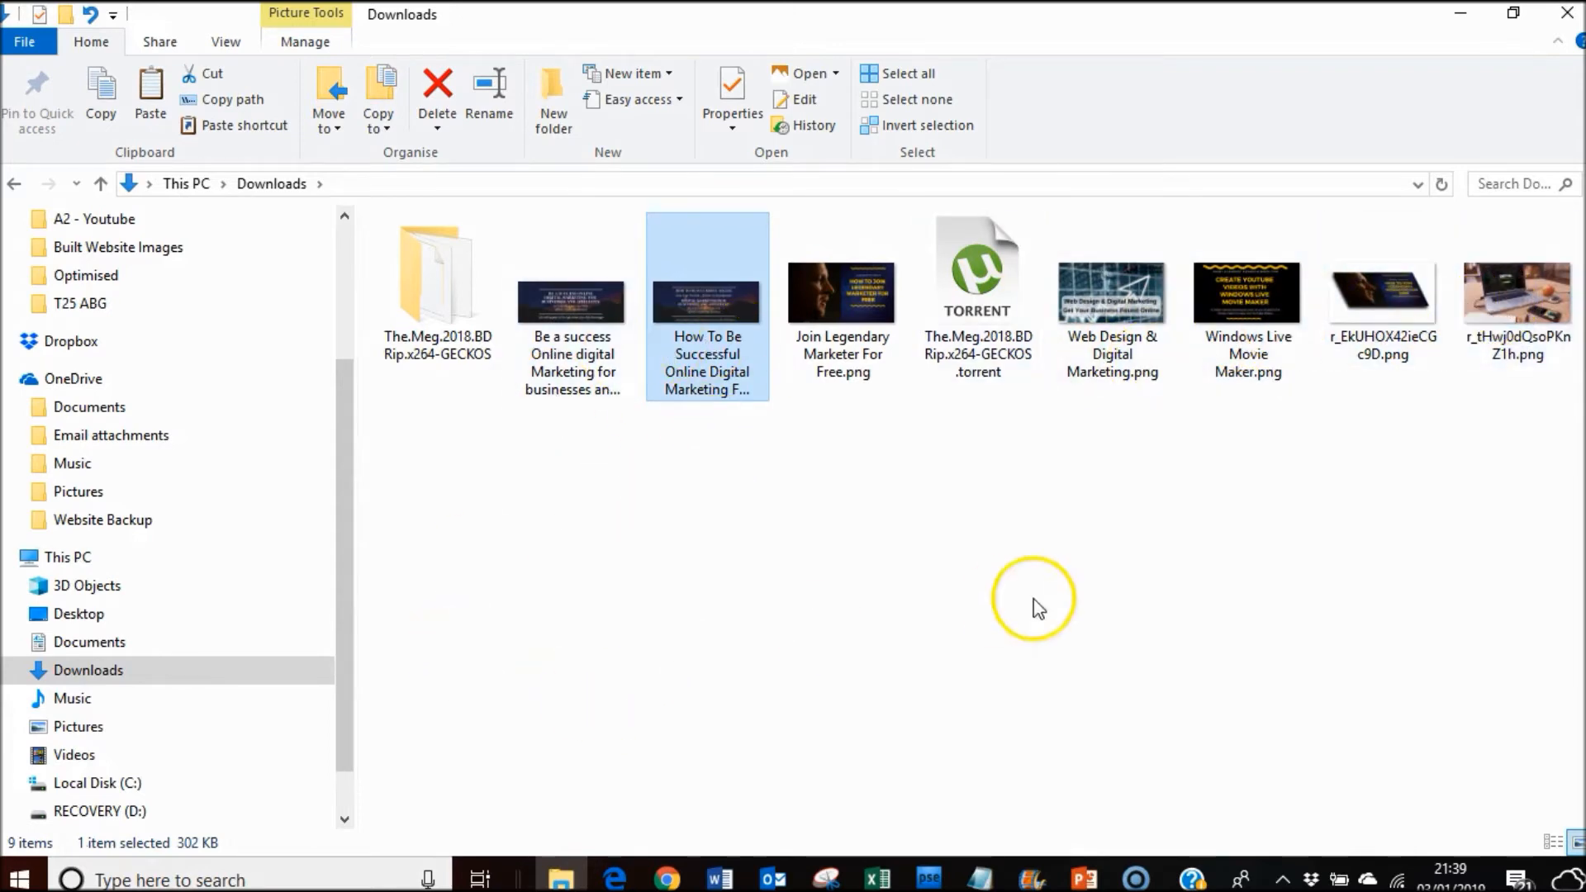
Step: View the downloaded mockups r_EkUHOX42ieCGc9D.png and r_tHwj0dQsoPKnZ1h.png one after the other in Photos, closing each after viewing
click(1395, 295)
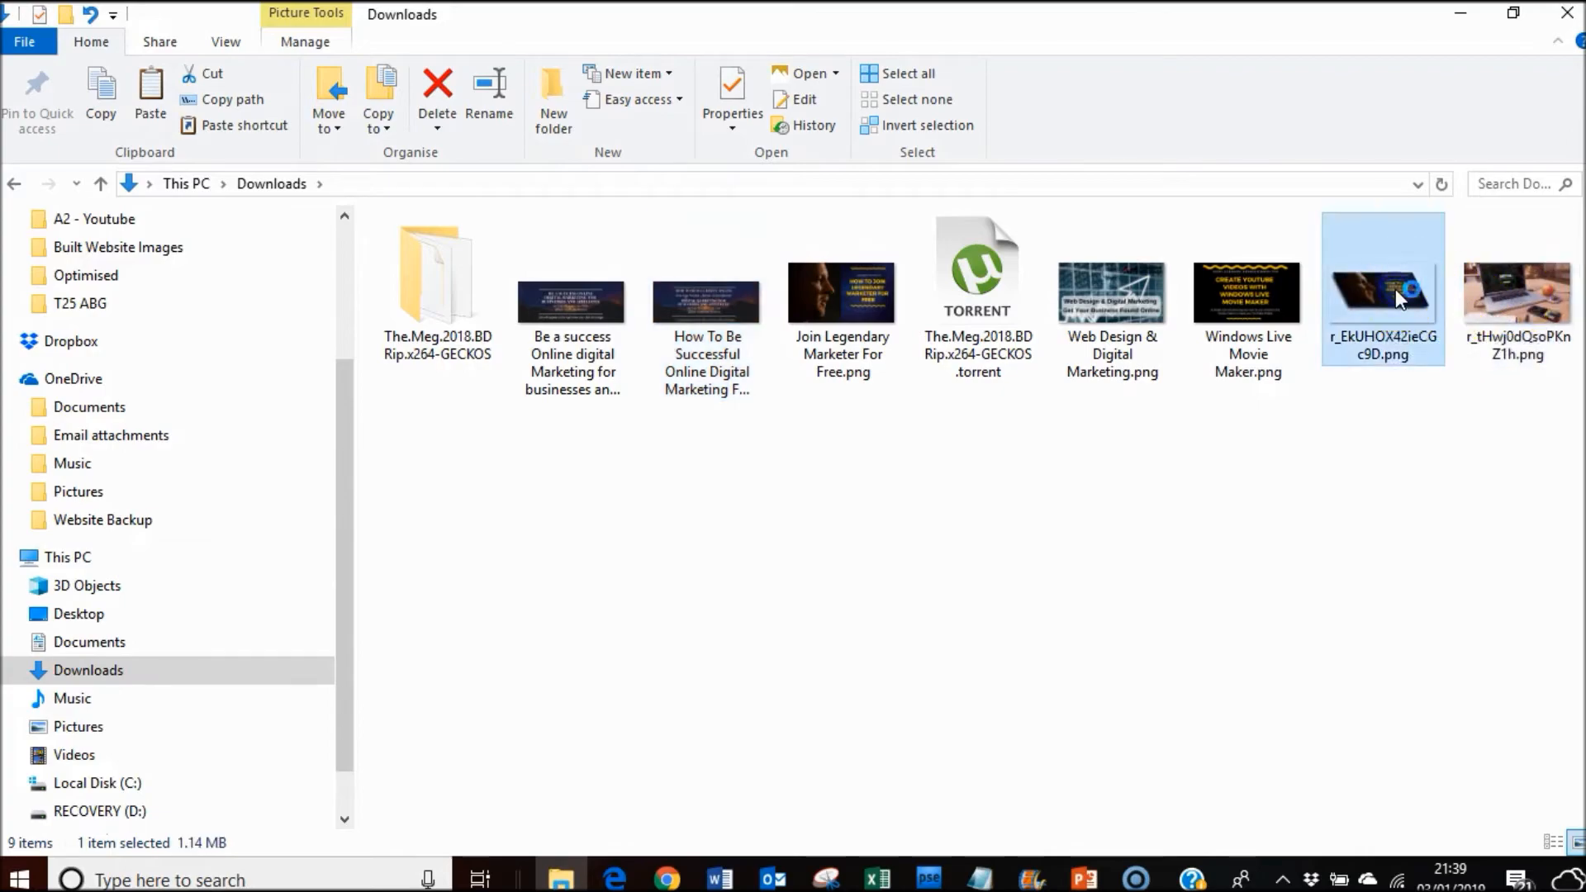
double_click(1394, 295)
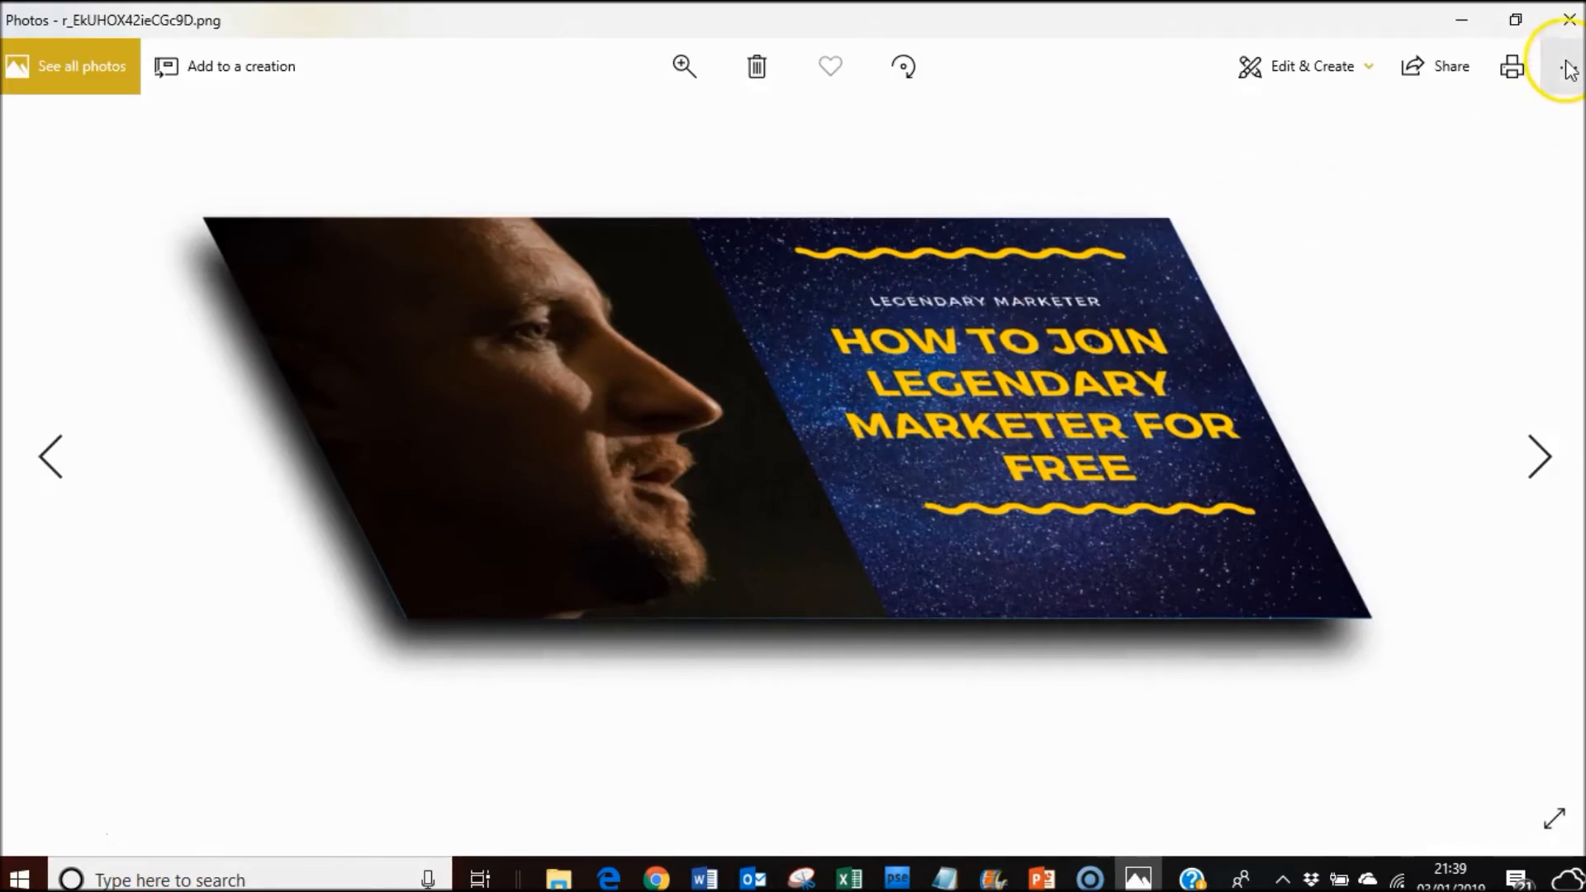
click(1570, 24)
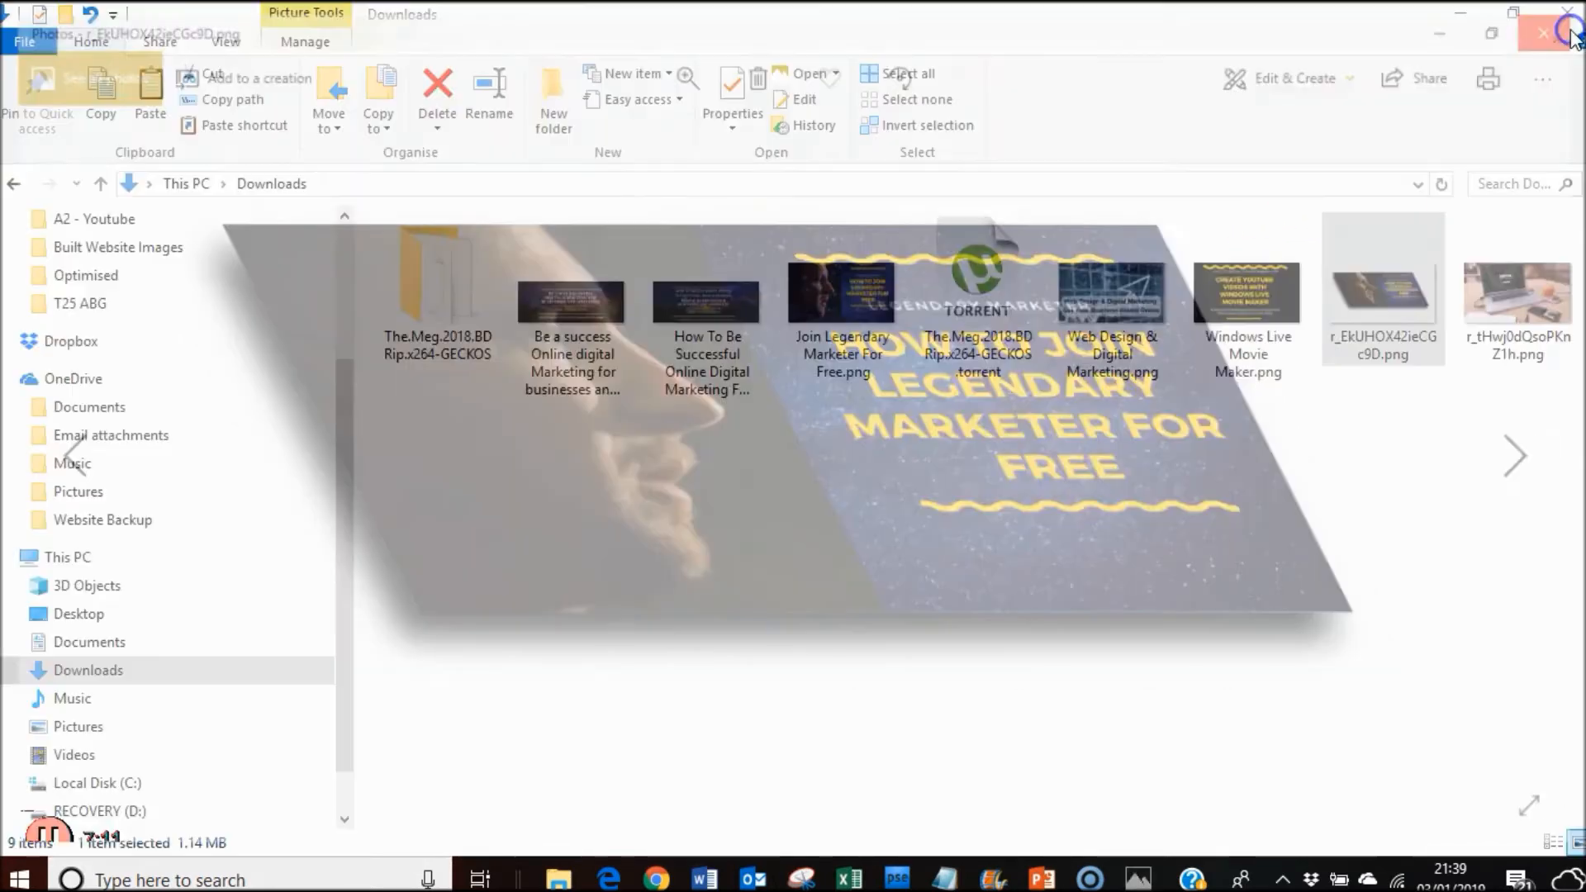
click(1478, 291)
double_click(1478, 290)
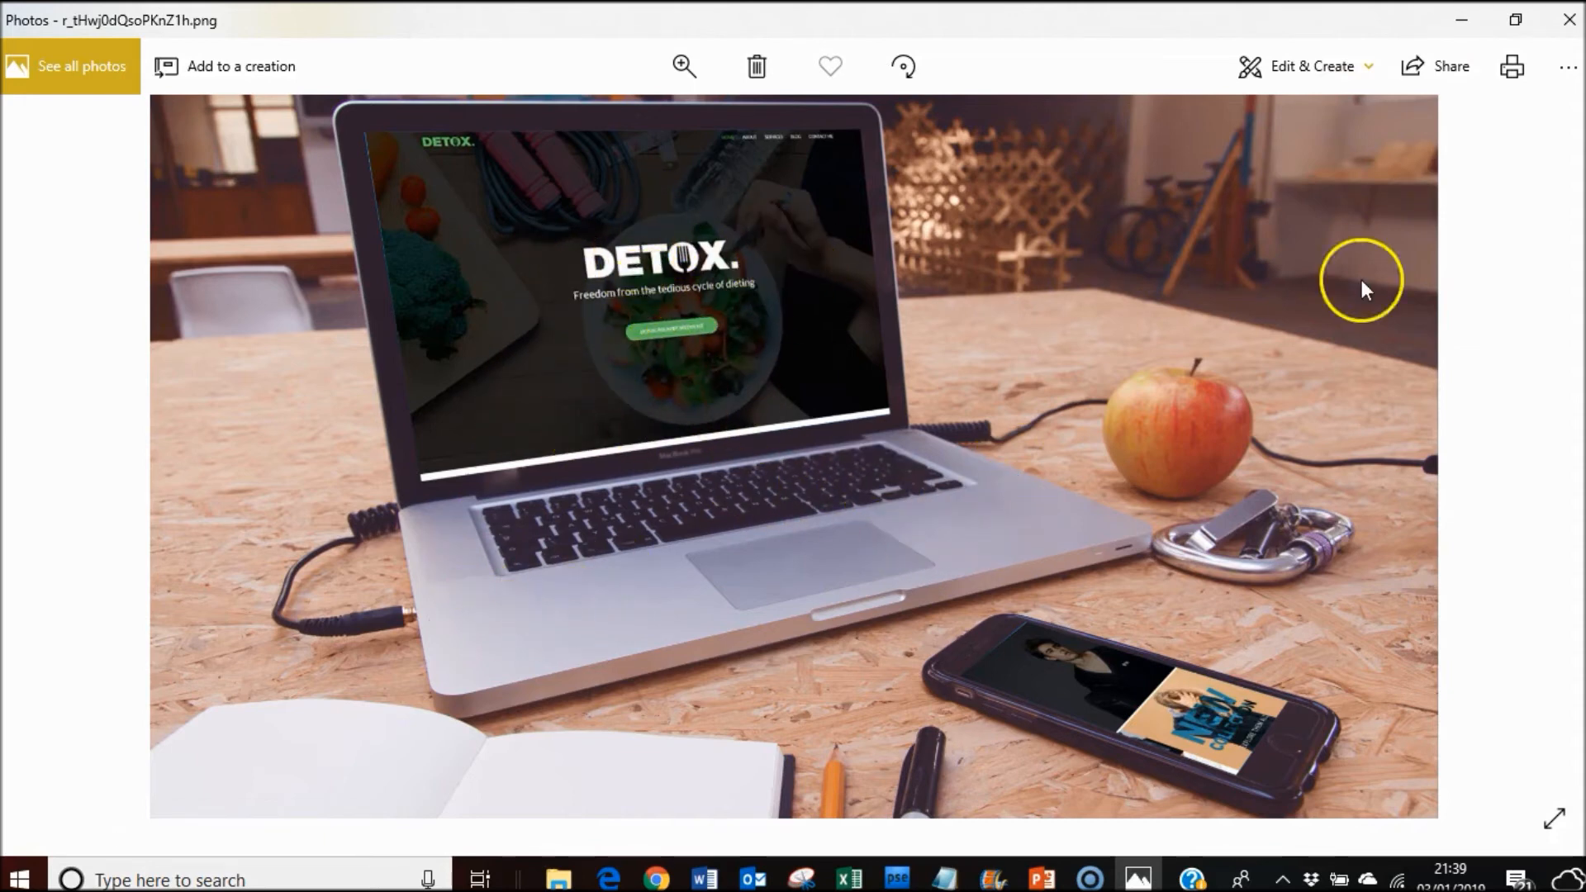
click(1569, 25)
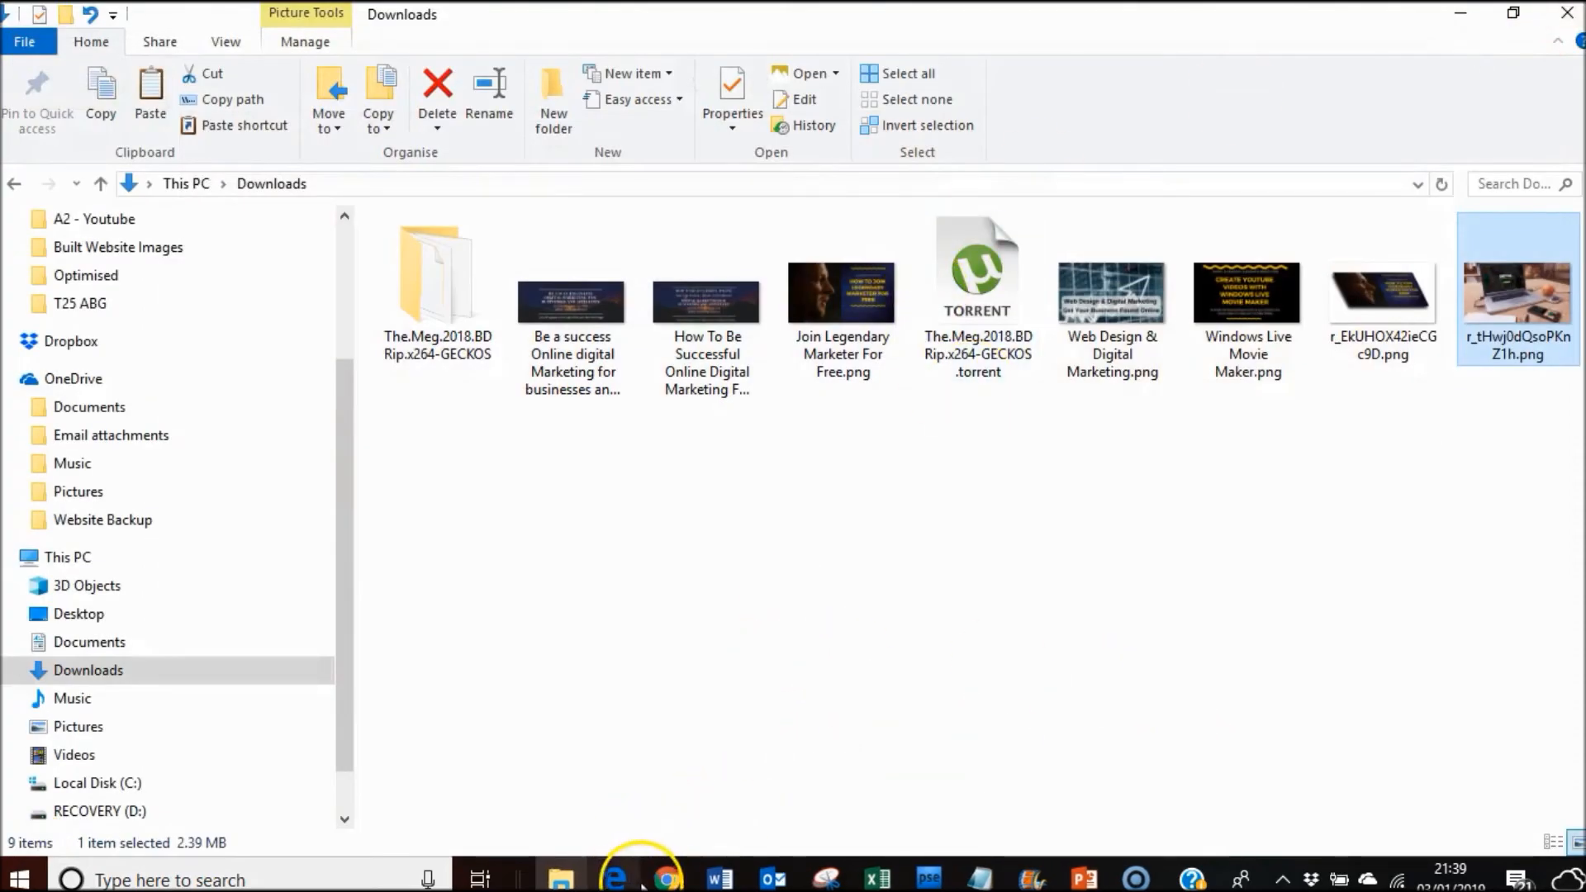
Step: Switch back to the Builderall office page in Chrome and open Presentation Builder from the Design tools
click(667, 877)
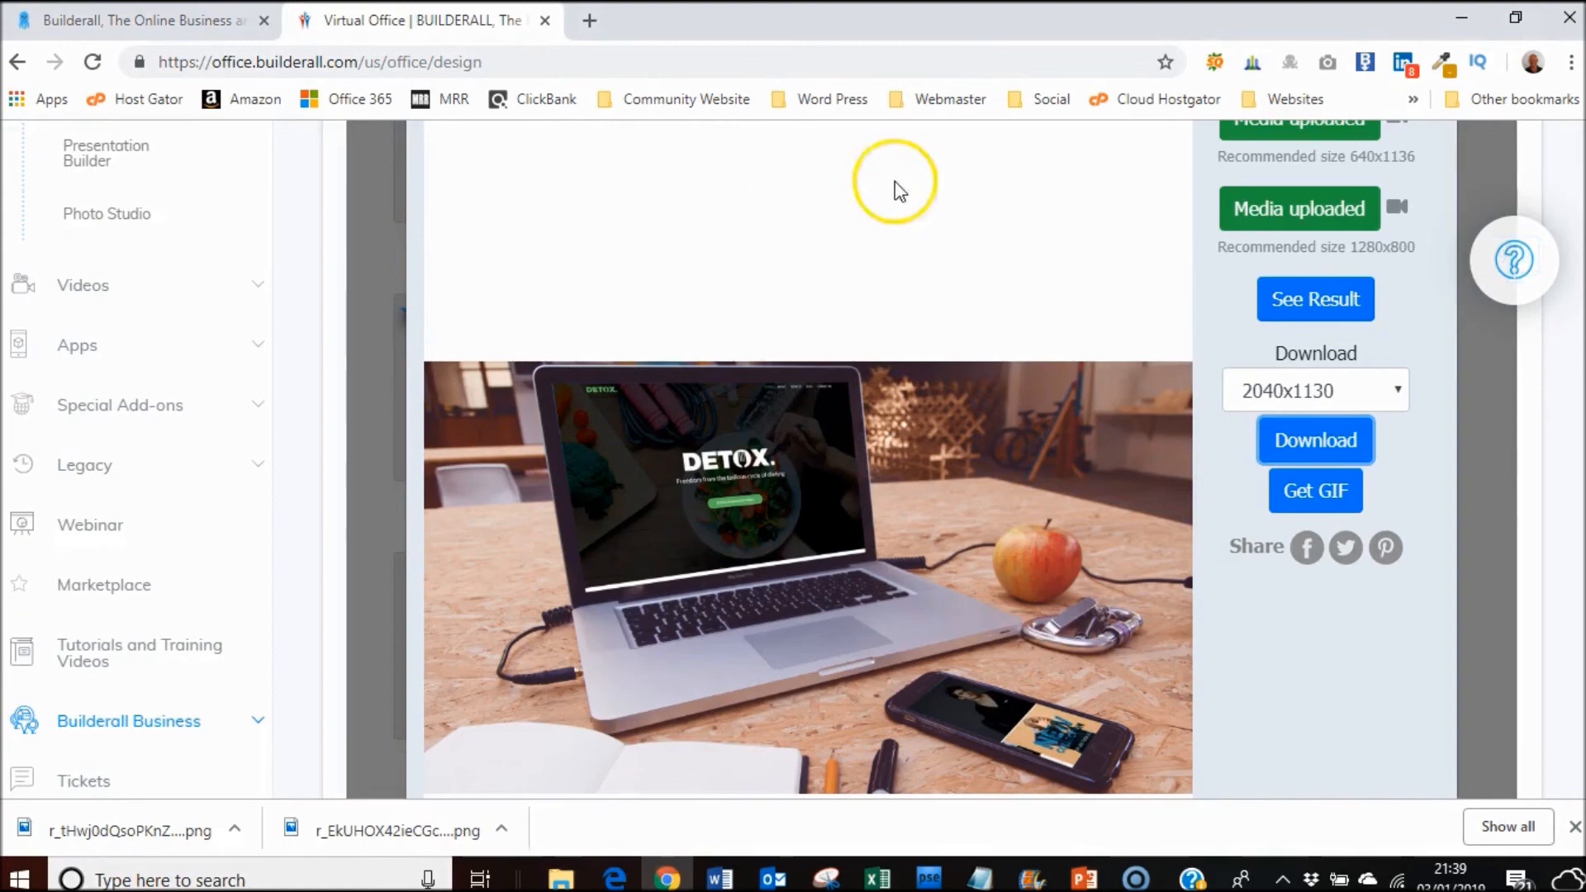
scroll(735, 421, up, 4)
click(139, 470)
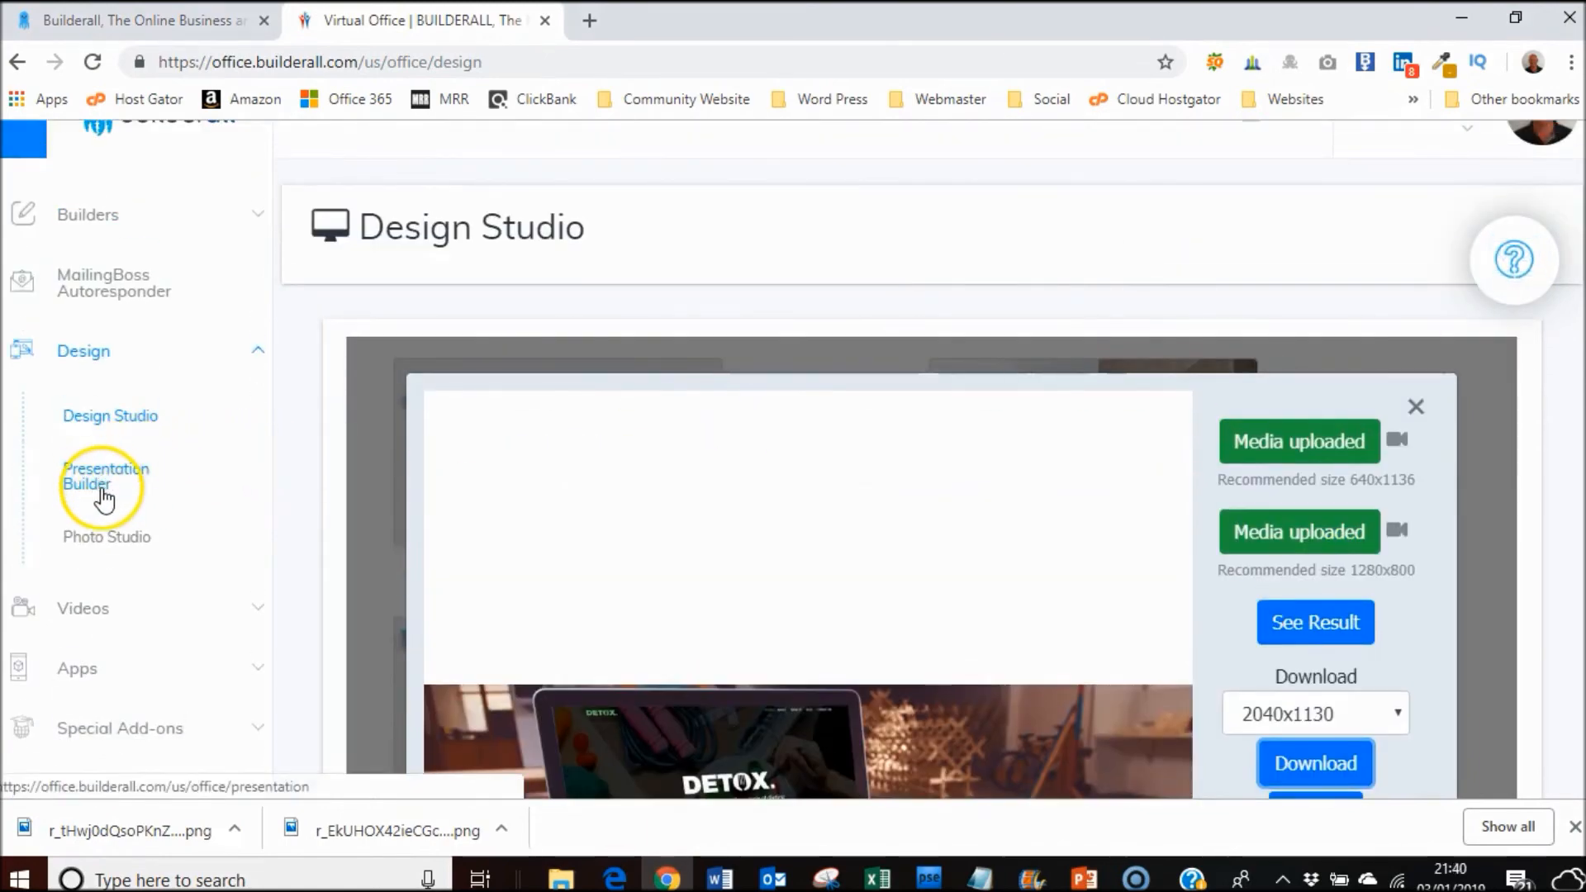